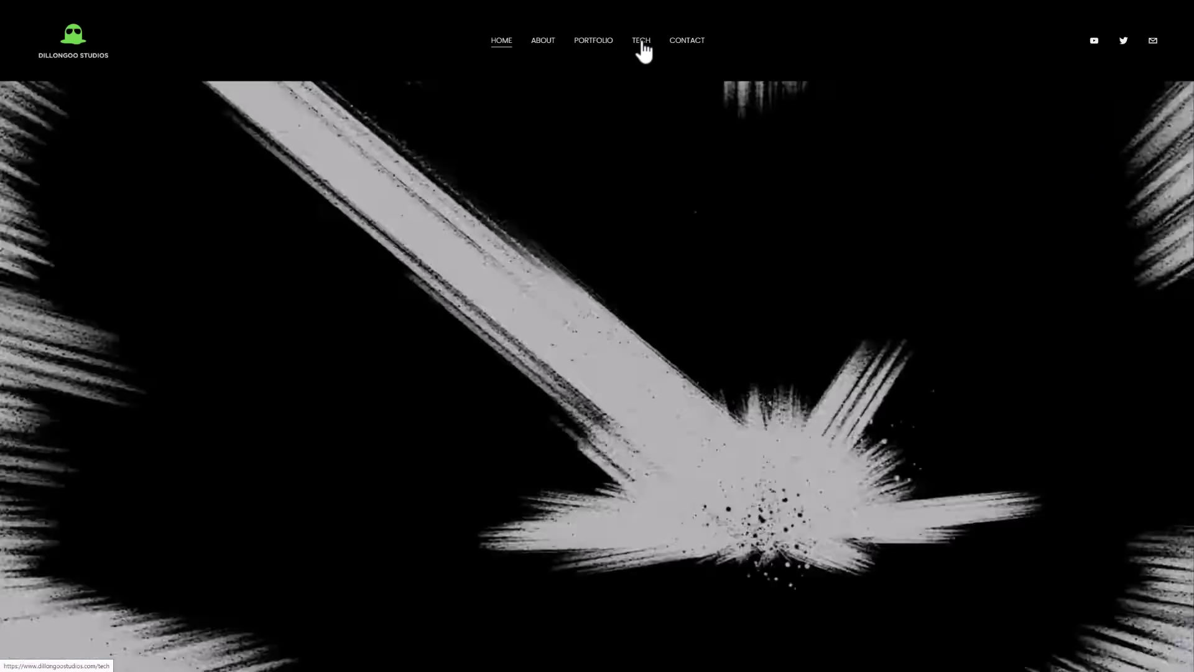
- Open the Tech page of the DillonGoo Studios site and switch to the Goo Engine window
{"action": "left_click", "coordinate": [641, 41]}
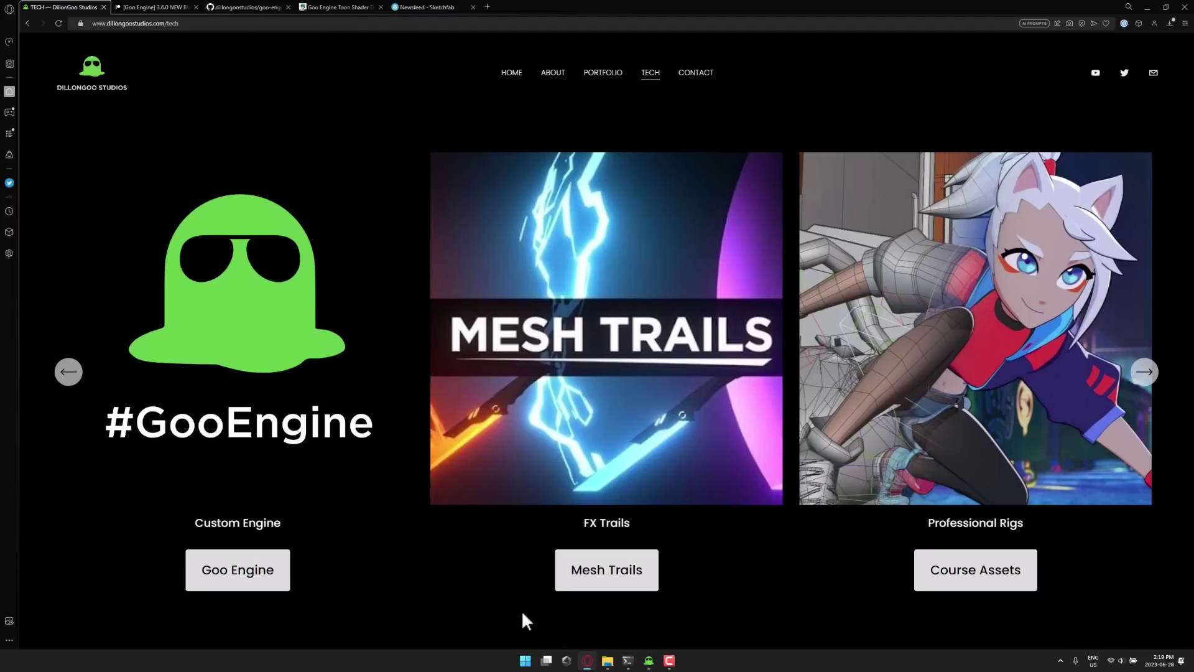
{"action": "left_click", "coordinate": [649, 662]}
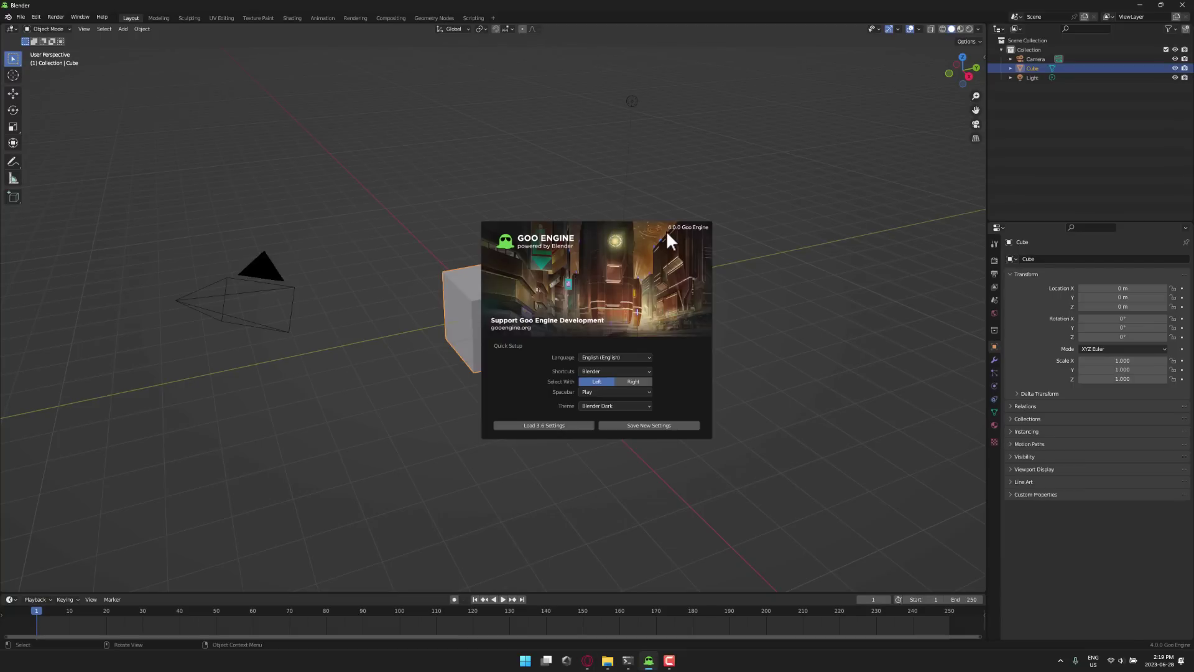
- Dismiss the splash screen and delete the default cube
{"action": "left_click", "coordinate": [653, 240]}
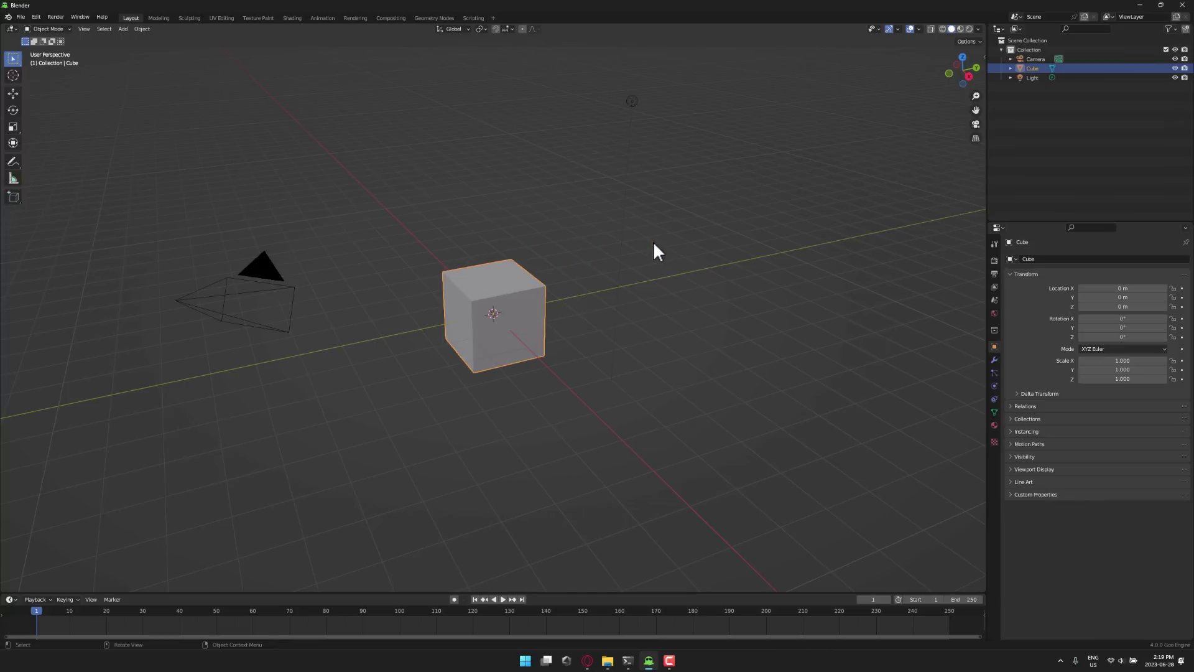
{"action": "key", "text": "x"}
{"action": "left_click", "coordinate": [510, 298]}
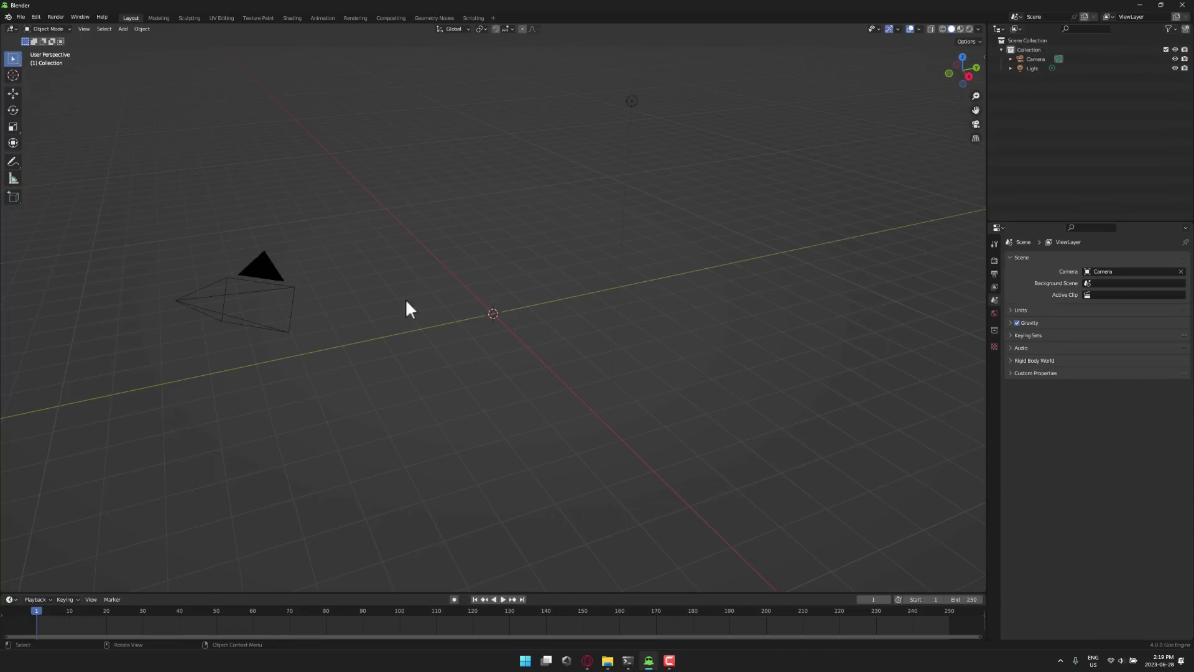
- Open the recent file GooSampleMJF.blend without saving the current scene, allow script execution, and set the viewport to rendered shading
{"action": "left_click", "coordinate": [20, 17]}
{"action": "mouse_move", "coordinate": [39, 46]}
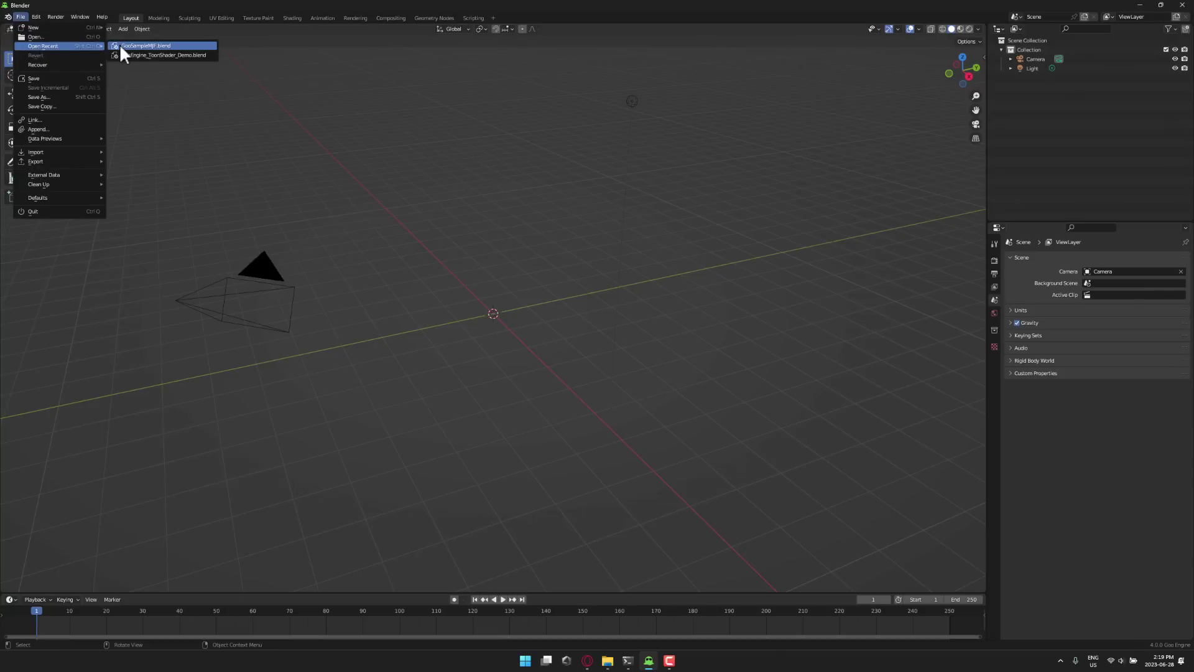
{"action": "left_click", "coordinate": [139, 46]}
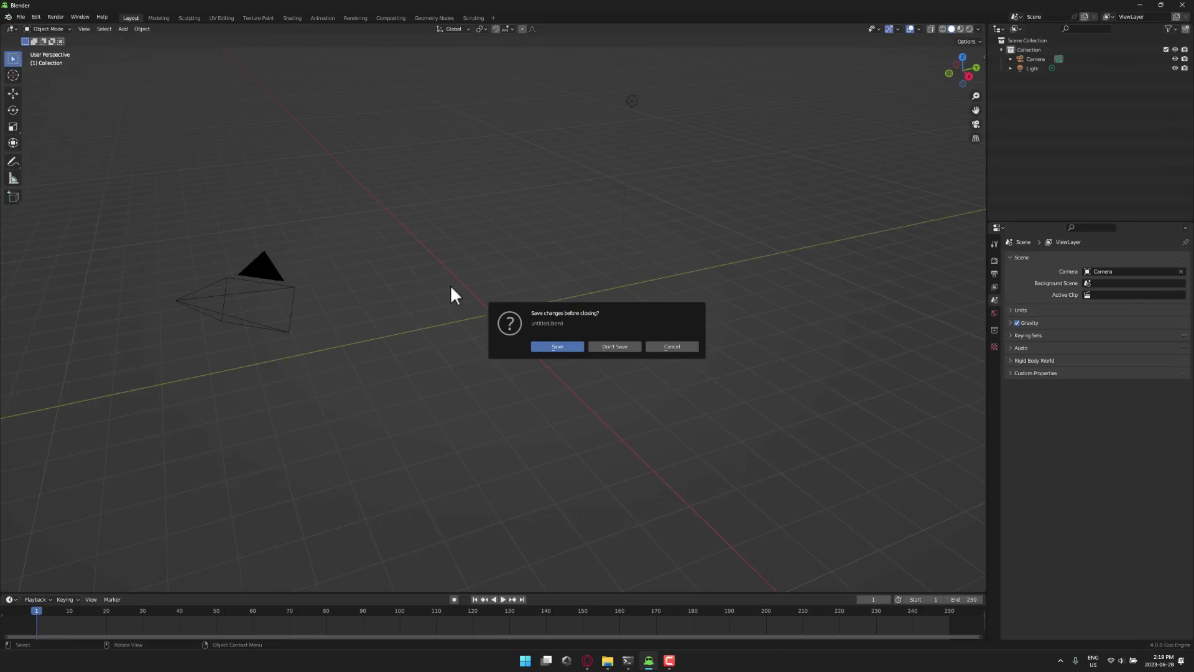
{"action": "left_click", "coordinate": [632, 346]}
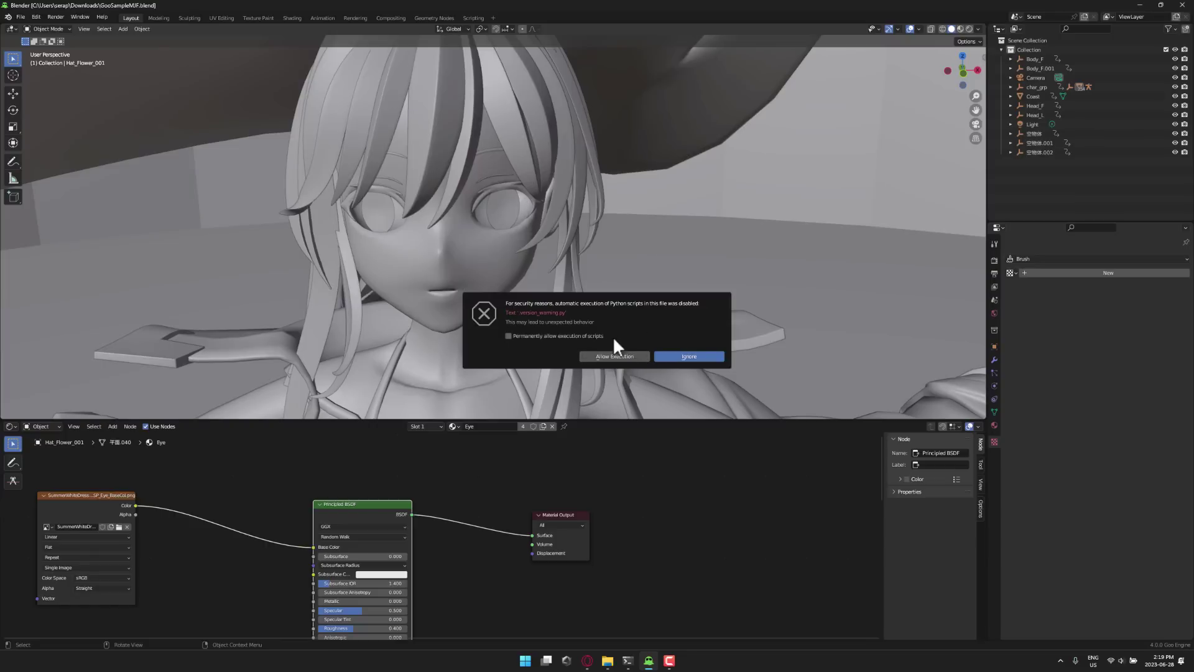
{"action": "left_click", "coordinate": [626, 354]}
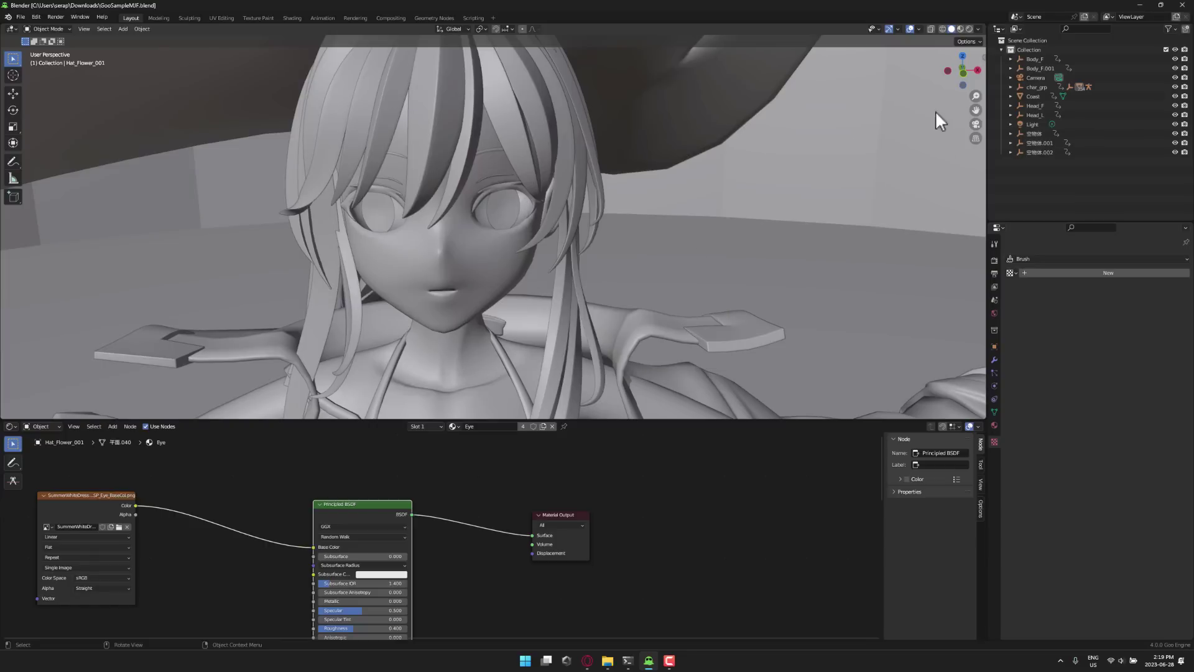
{"action": "left_click", "coordinate": [969, 29]}
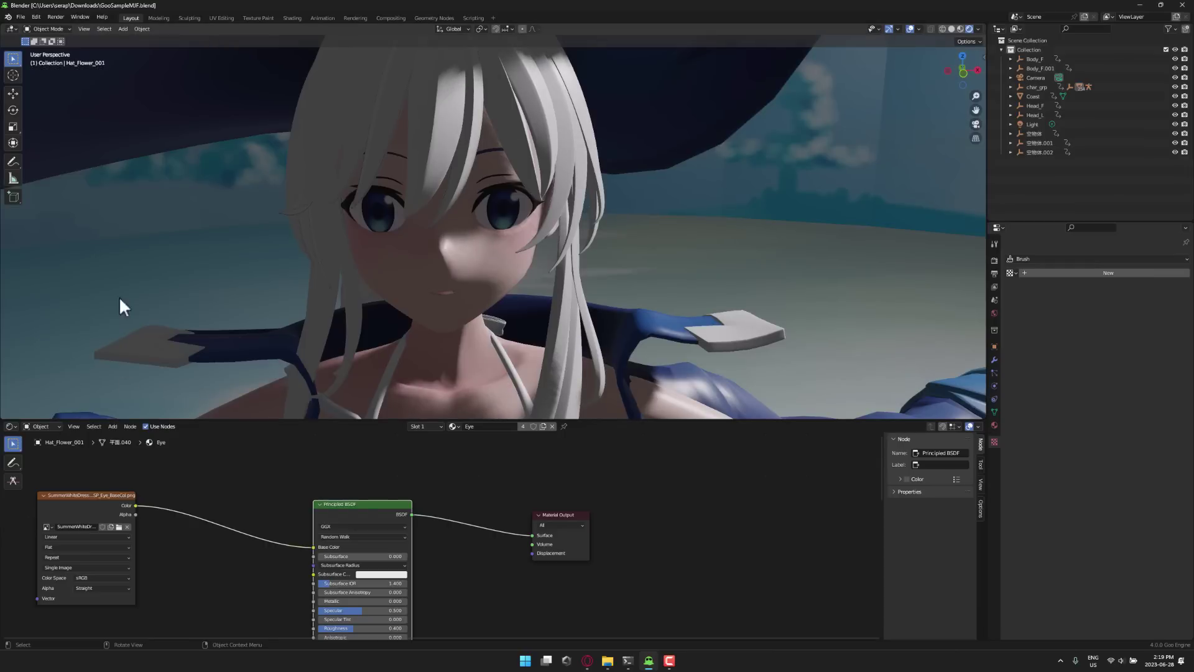
- Move the Eye material's Principled BSDF node down and place a GooEngineToon group node above it
{"action": "middle_click_drag", "start_coordinate": [439, 485], "coordinate": [464, 467]}
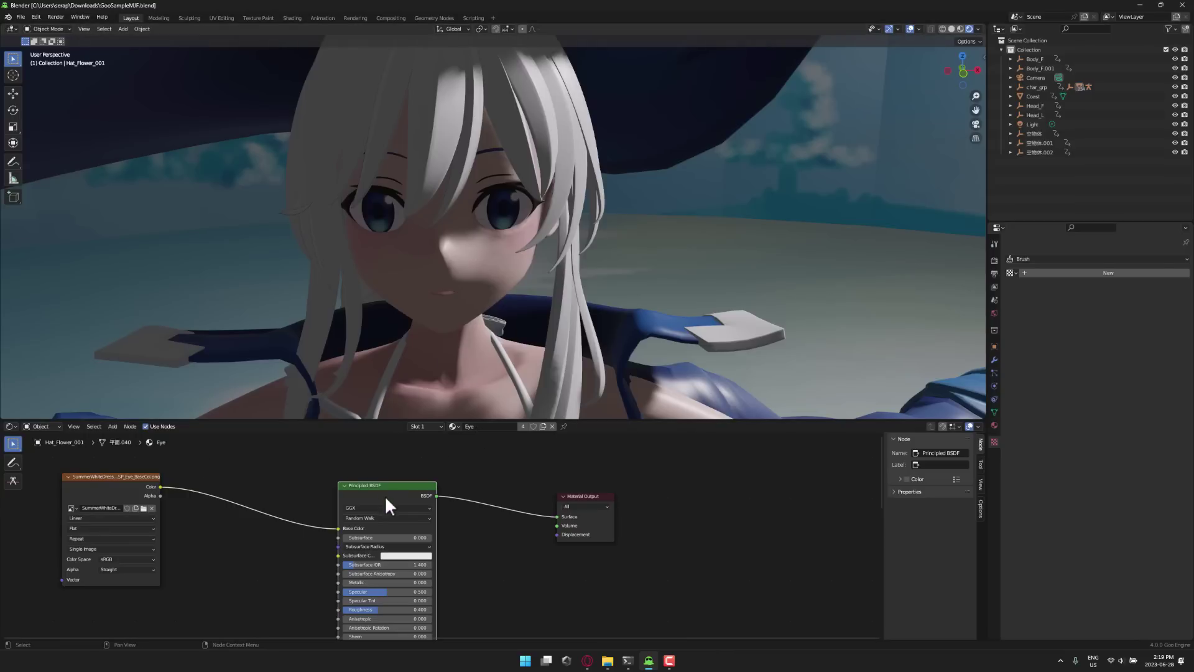
{"action": "left_click_drag", "start_coordinate": [386, 485], "coordinate": [375, 578]}
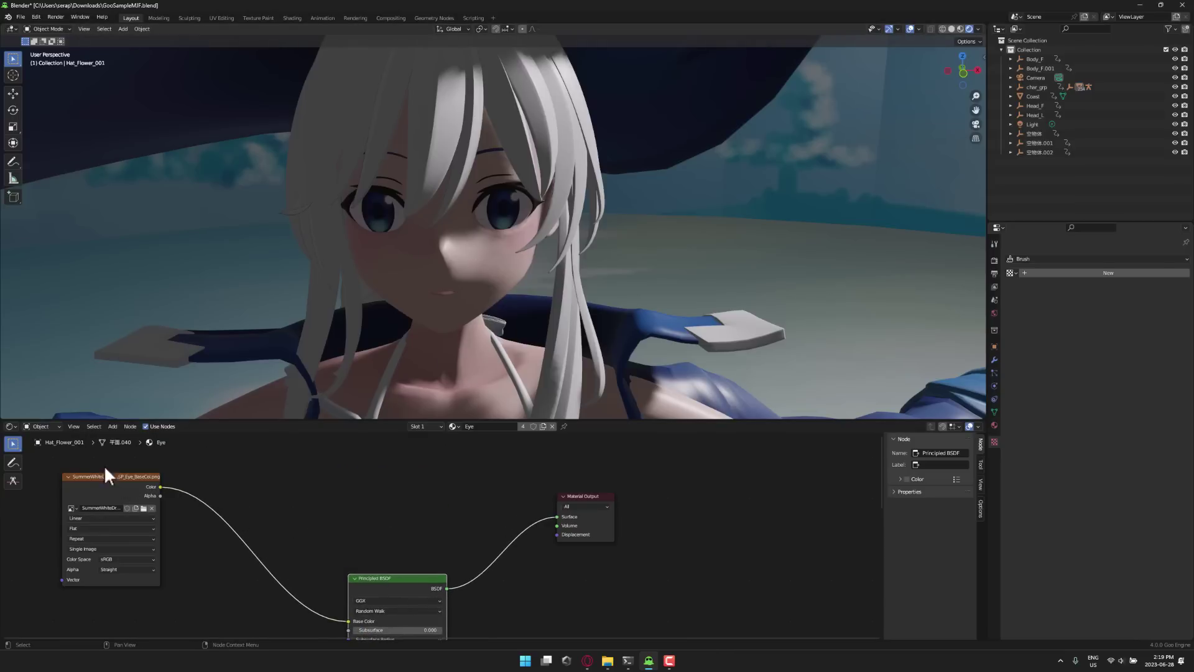
{"action": "left_click", "coordinate": [113, 426]}
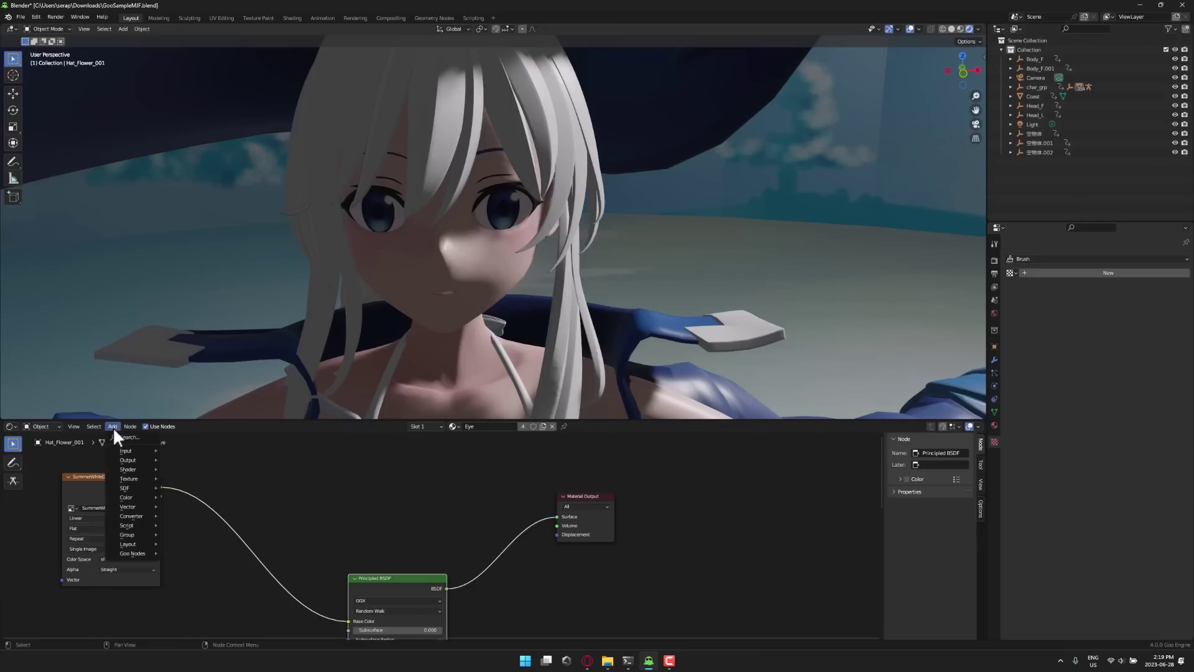
{"action": "mouse_move", "coordinate": [151, 537]}
{"action": "left_click", "coordinate": [202, 554]}
{"action": "left_click", "coordinate": [380, 452]}
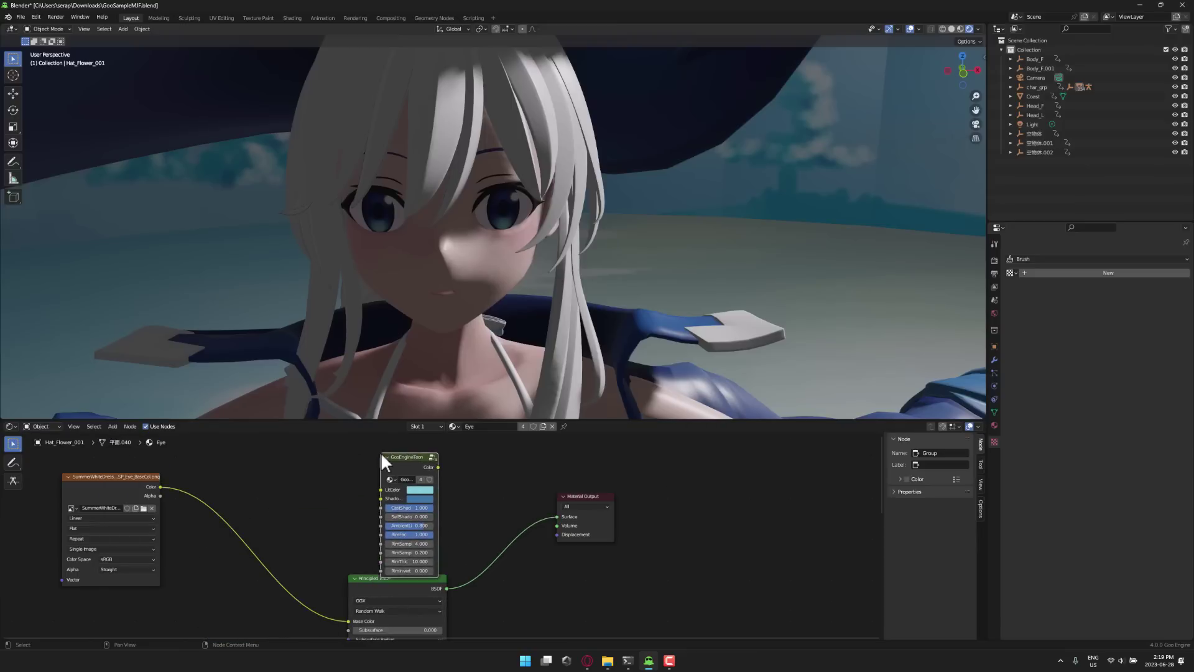
- Connect the eye texture's Color to LitColor and ShadowColor, link the toon group's Color to the output Surface, and set the Principled BSDF aside
{"action": "left_click_drag", "start_coordinate": [160, 486], "coordinate": [381, 490]}
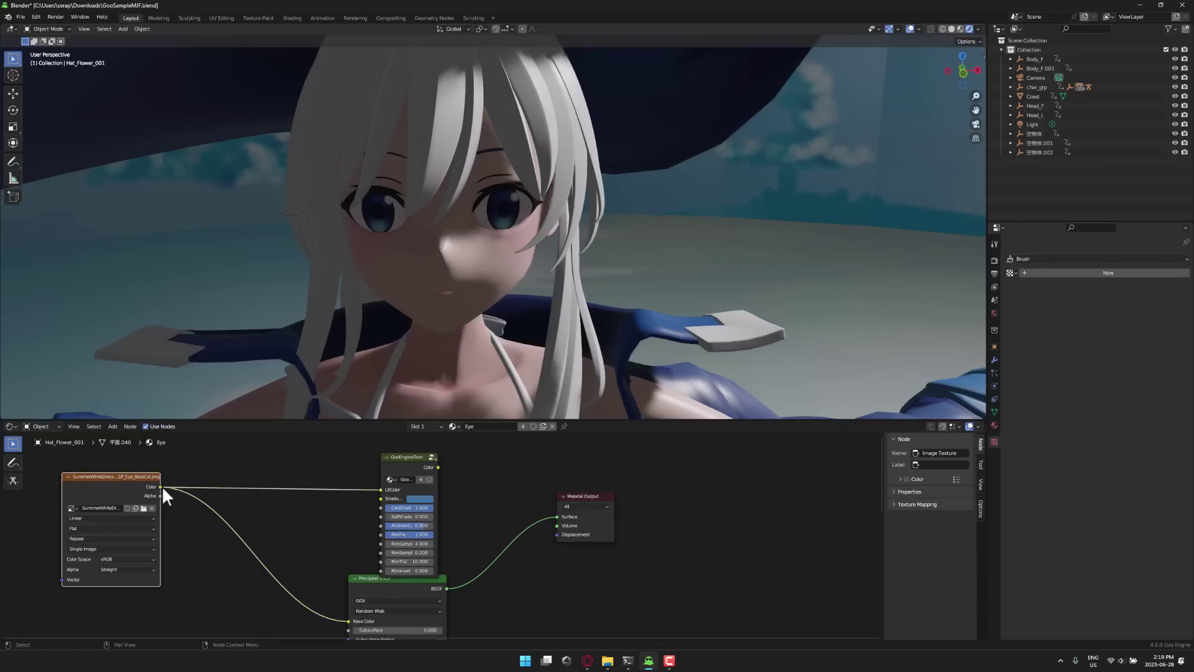
{"action": "left_click_drag", "start_coordinate": [158, 487], "coordinate": [380, 498]}
{"action": "left_click_drag", "start_coordinate": [439, 466], "coordinate": [556, 517]}
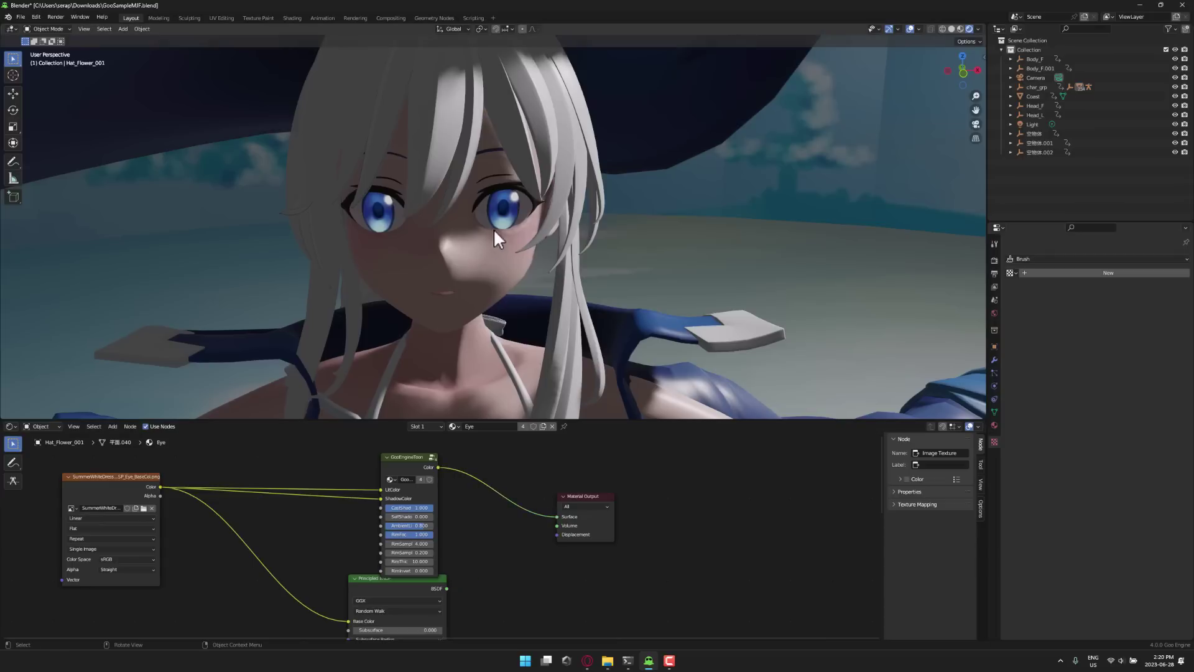
{"action": "left_click_drag", "start_coordinate": [375, 577], "coordinate": [283, 576]}
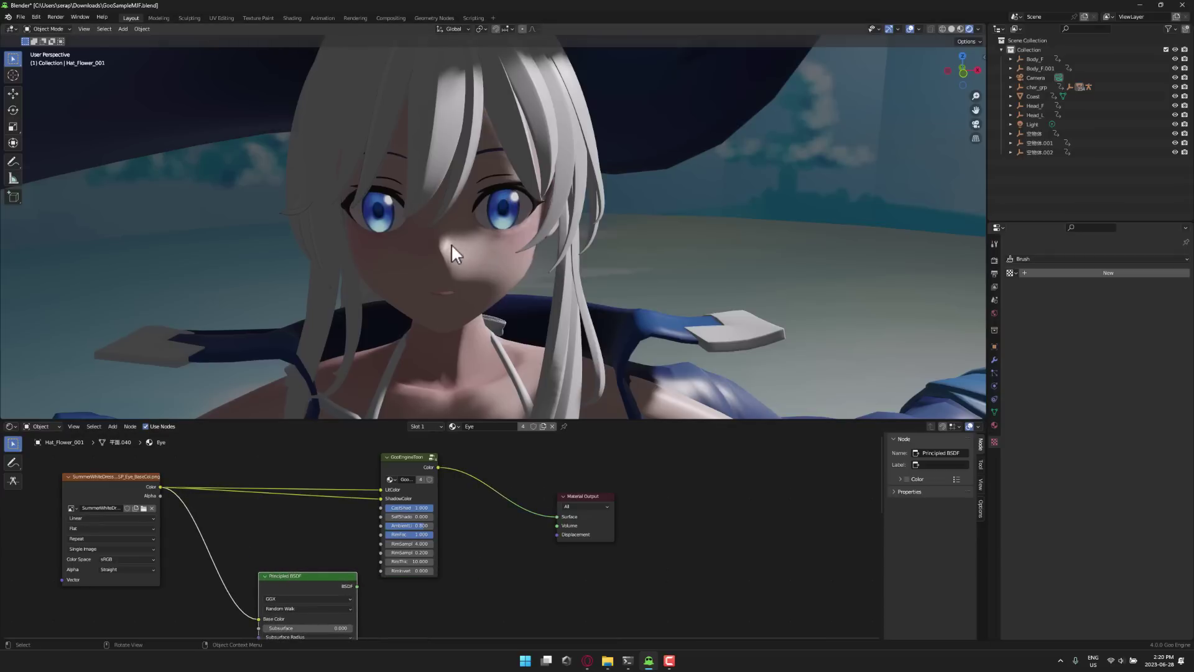
- Select the character's body and connect its GooEngineToon Color output directly to the Material Output's Surface
{"action": "left_click", "coordinate": [472, 270]}
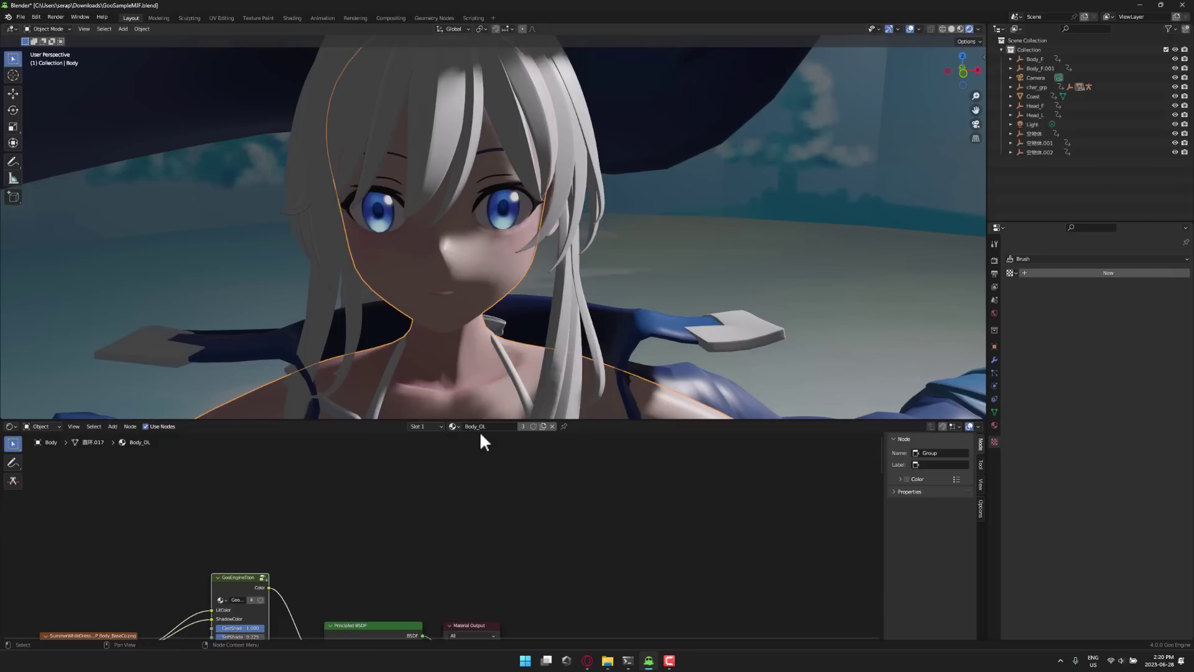
{"action": "middle_click_drag", "start_coordinate": [375, 533], "coordinate": [462, 452]}
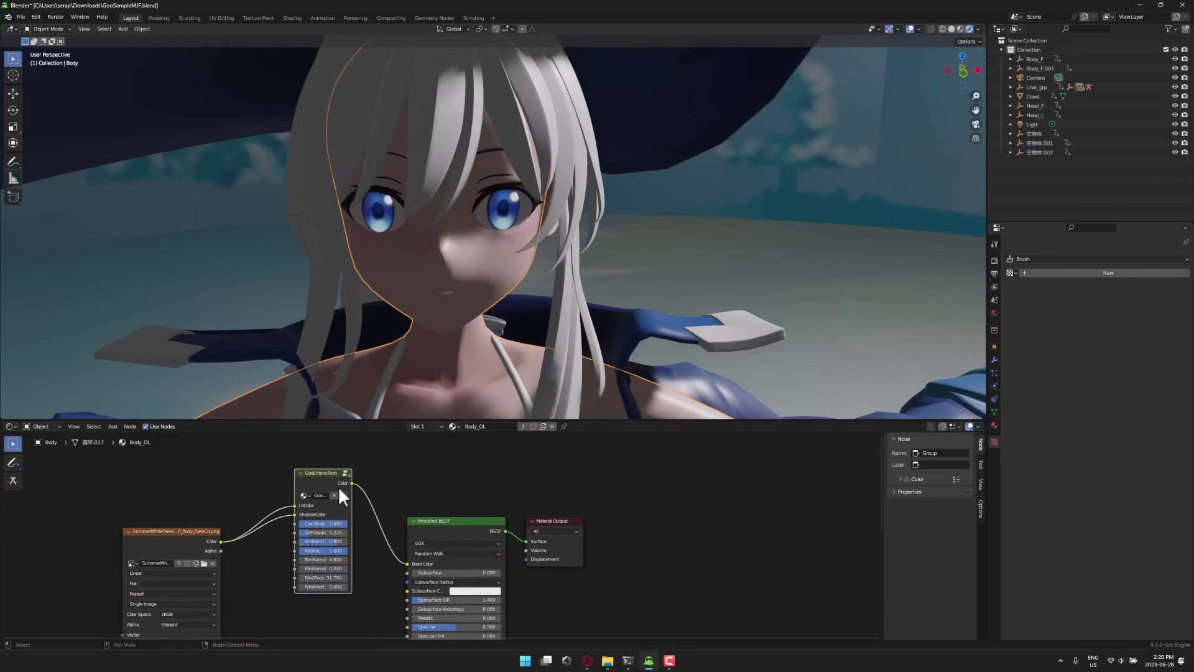
{"action": "mouse_move", "coordinate": [330, 476]}
{"action": "left_mouse_down"}
{"action": "mouse_move", "coordinate": [349, 503]}
{"action": "mouse_move", "coordinate": [341, 458]}
{"action": "mouse_move", "coordinate": [485, 480]}
{"action": "mouse_move", "coordinate": [524, 539]}
{"action": "left_mouse_up"}
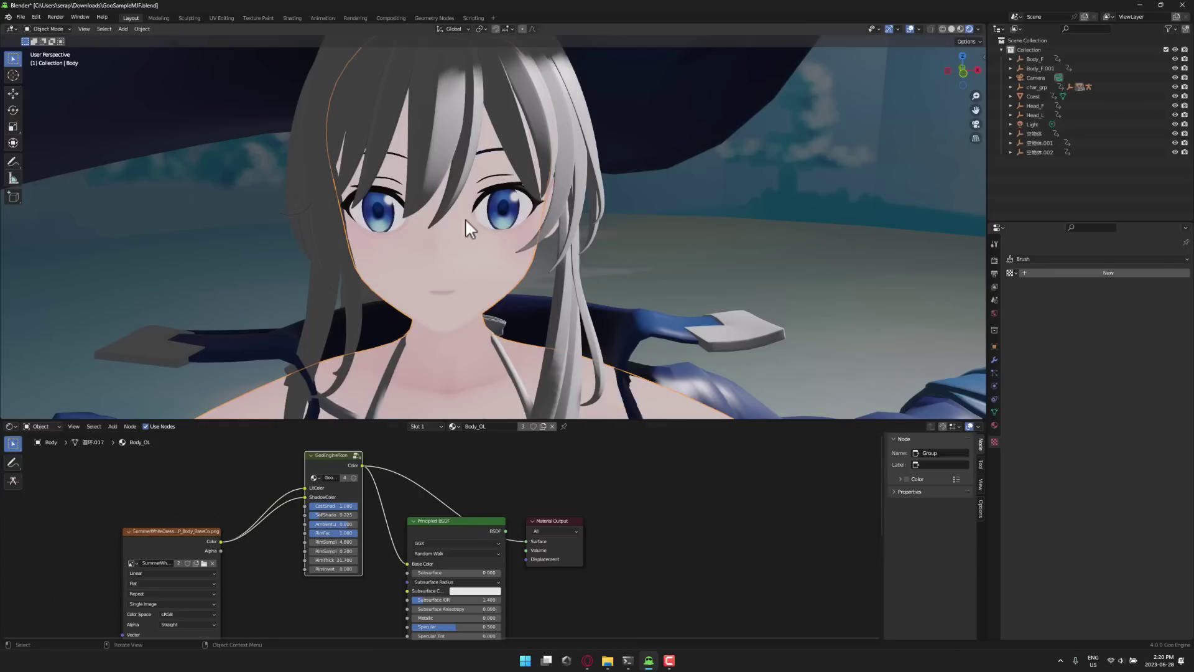
{"action": "scroll", "coordinate": [485, 274], "scroll_direction": "down", "scroll_amount": 3}
{"action": "scroll", "coordinate": [508, 329], "scroll_direction": "down", "scroll_amount": 3}
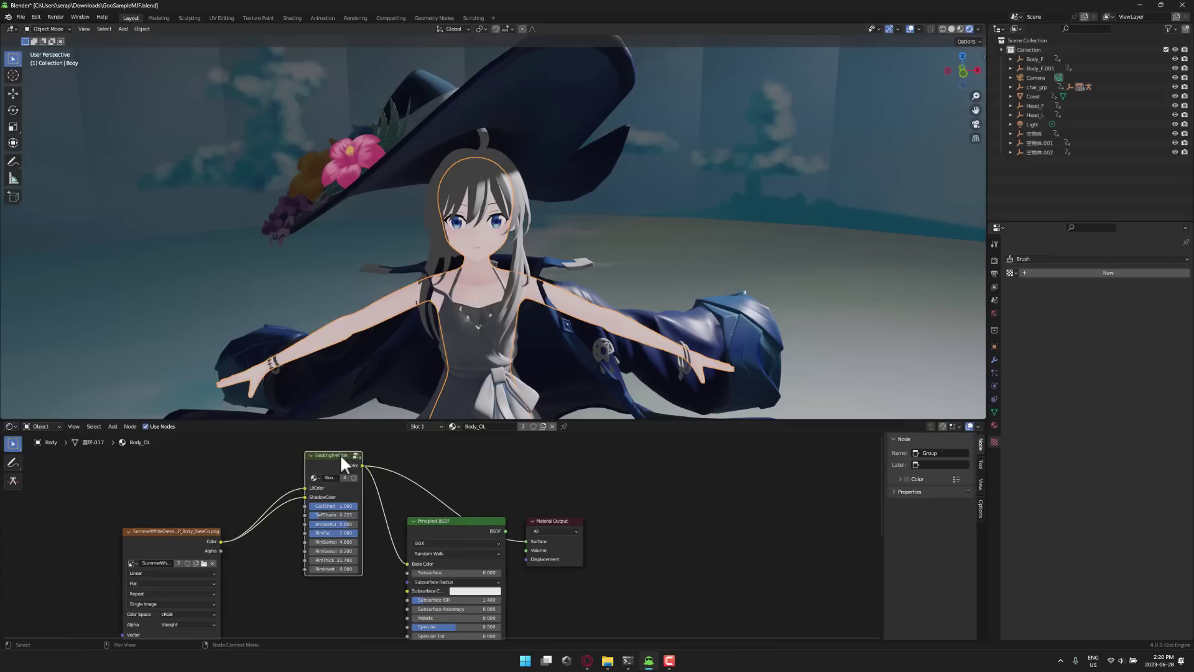
- Enter the GooEngineToon node group and inspect its Diffuse Rebuilt and Rim sections
{"action": "left_click_drag", "start_coordinate": [338, 454], "coordinate": [340, 464]}
{"action": "left_click", "coordinate": [358, 465]}
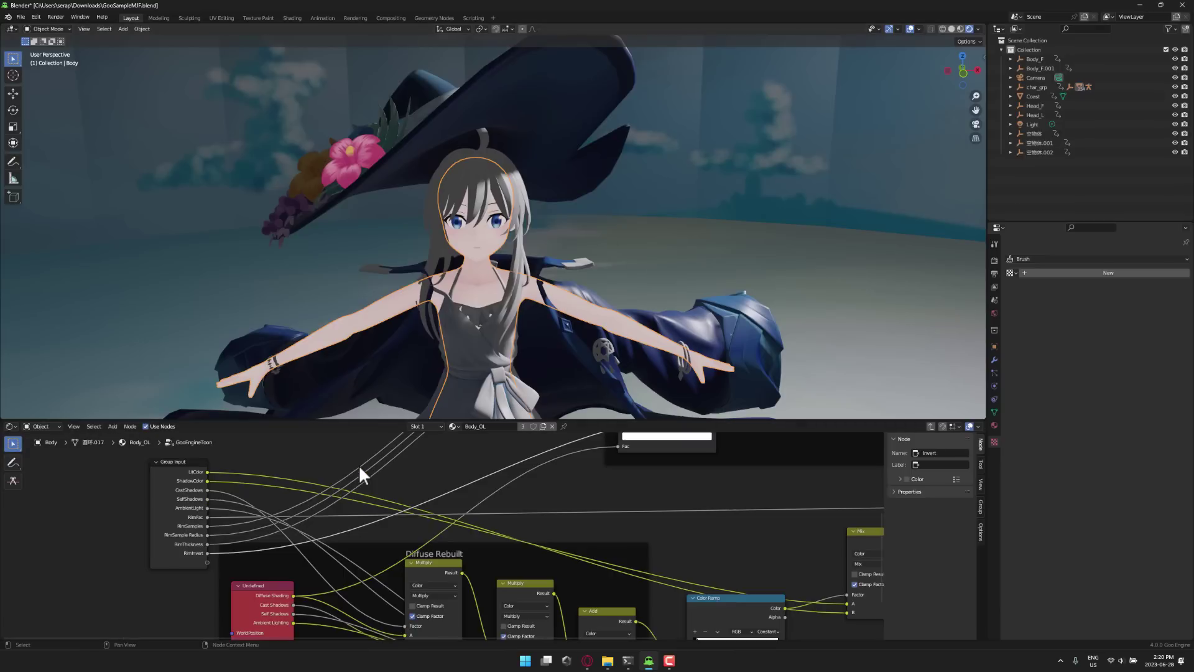
{"action": "middle_click_drag", "start_coordinate": [531, 525], "coordinate": [484, 566]}
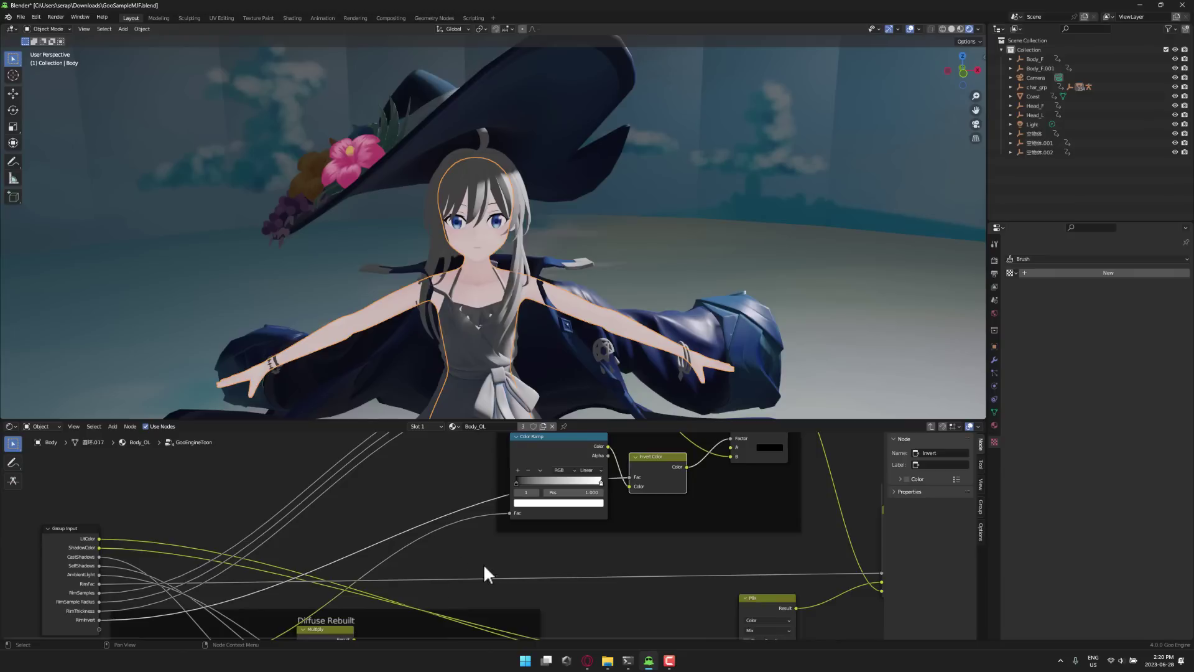
{"action": "middle_click_drag", "start_coordinate": [180, 503], "coordinate": [303, 531]}
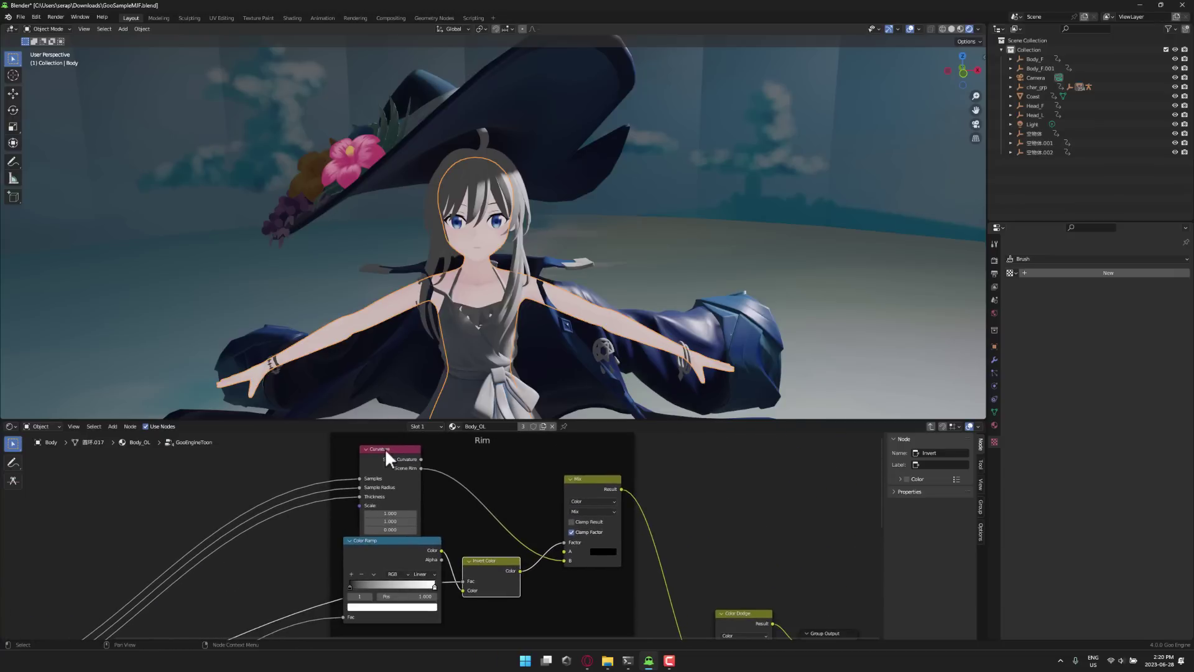
- Start a new General scene without saving the changes to the sample file
{"action": "left_click", "coordinate": [20, 17]}
{"action": "mouse_move", "coordinate": [33, 23]}
{"action": "left_click", "coordinate": [133, 24]}
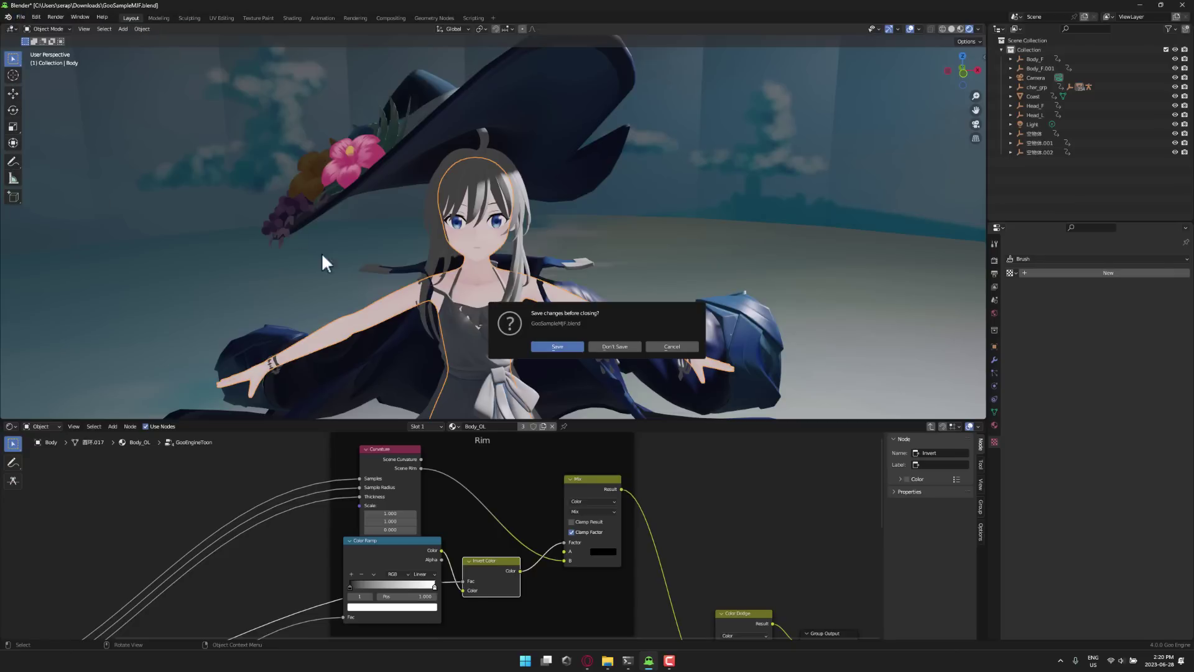
{"action": "left_click", "coordinate": [603, 347]}
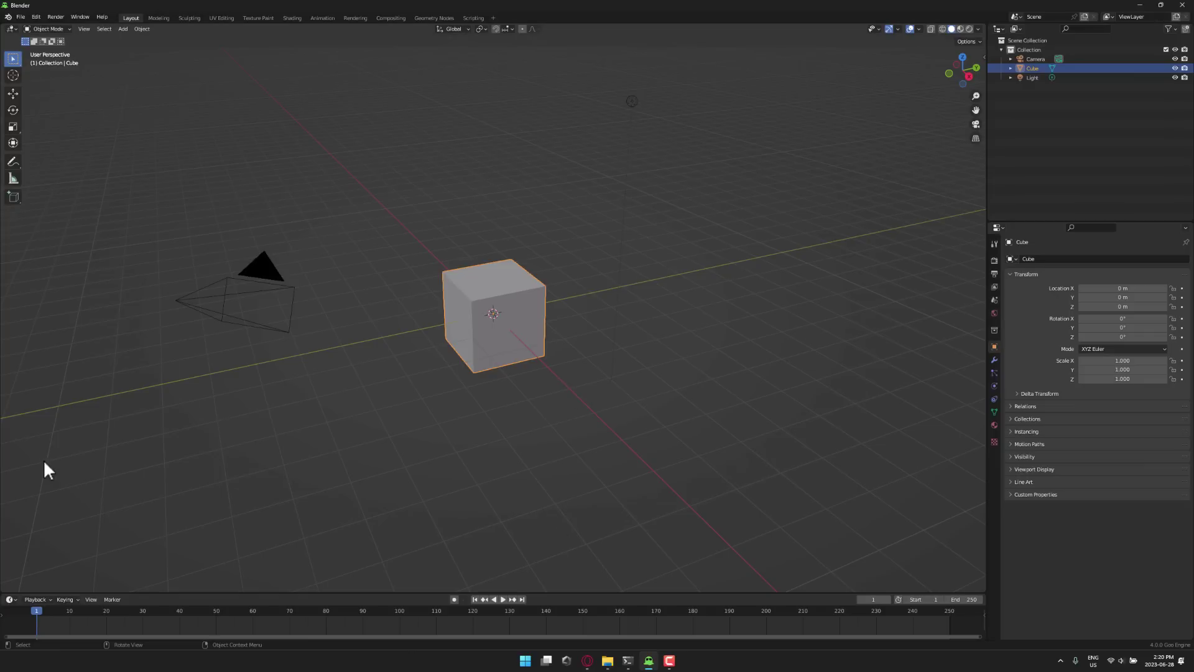
- Change the timeline area to the Shader Editor and enlarge it to nearly half the window's height
{"action": "left_click", "coordinate": [10, 599]}
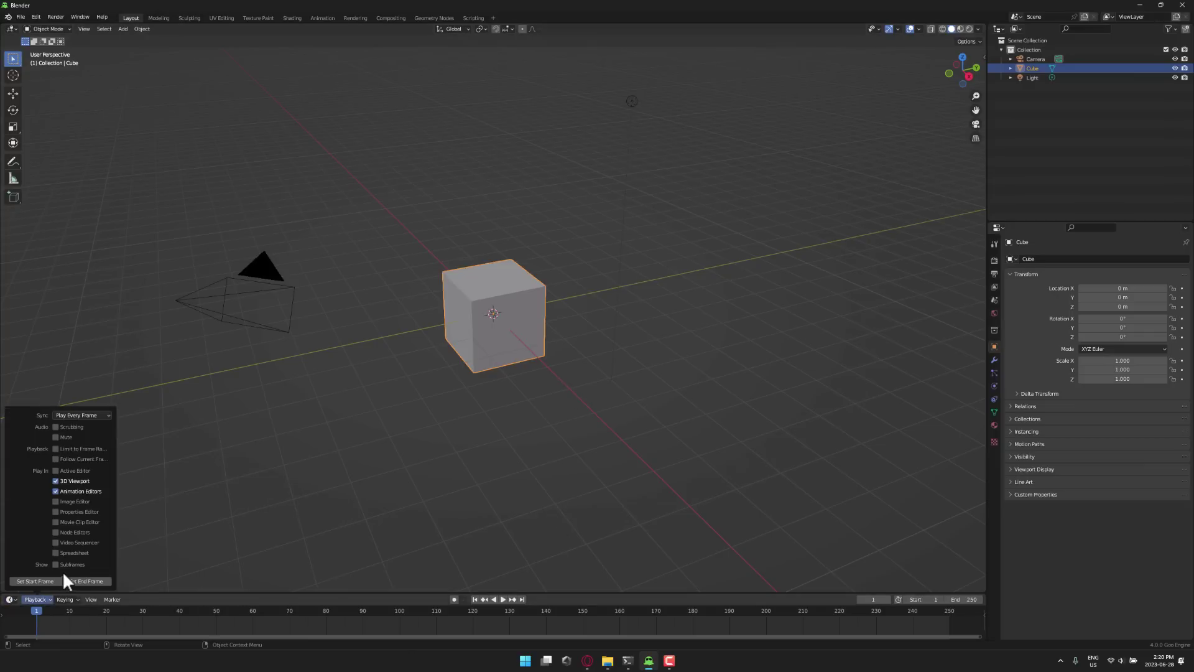
{"action": "left_click", "coordinate": [10, 600]}
{"action": "left_click", "coordinate": [11, 600]}
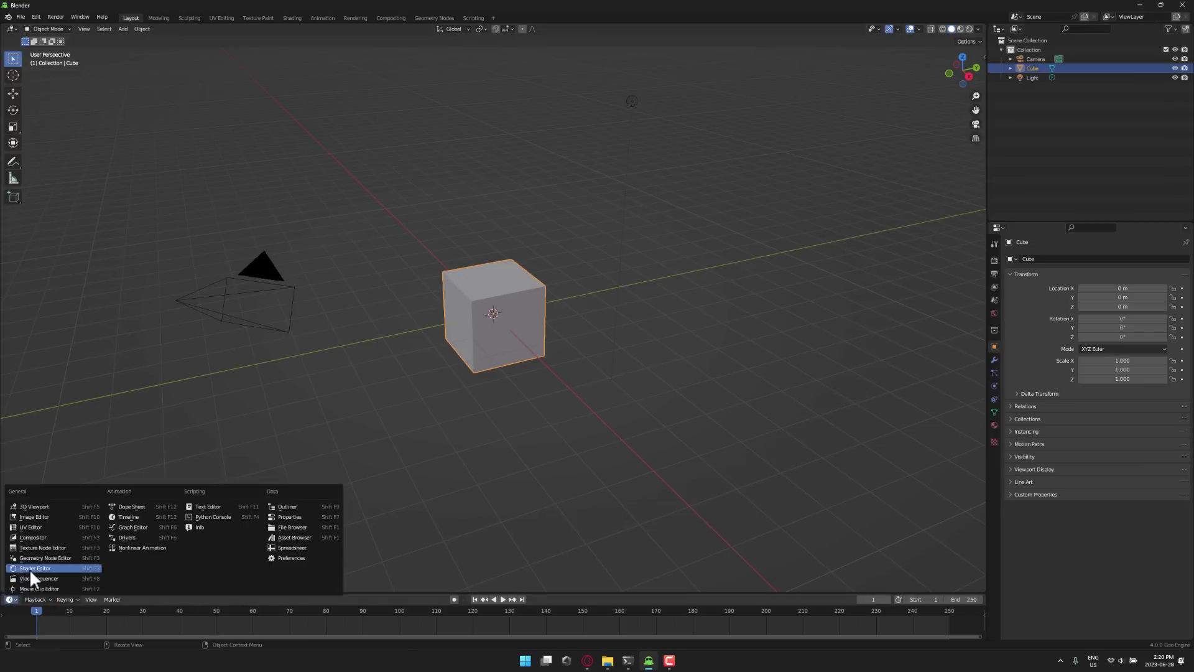
{"action": "left_click", "coordinate": [28, 568]}
{"action": "left_click_drag", "start_coordinate": [511, 593], "coordinate": [553, 386]}
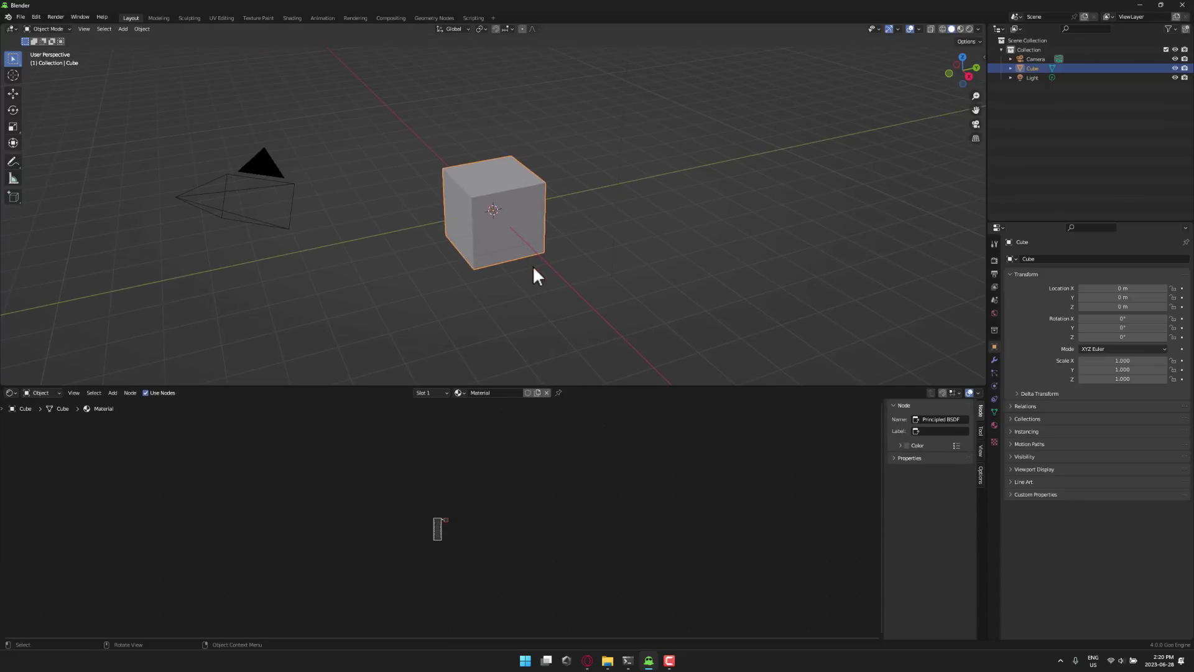
- Show the cube's material properties and inspect its Principled BSDF and Material Output nodes up close
{"action": "left_click", "coordinate": [995, 425]}
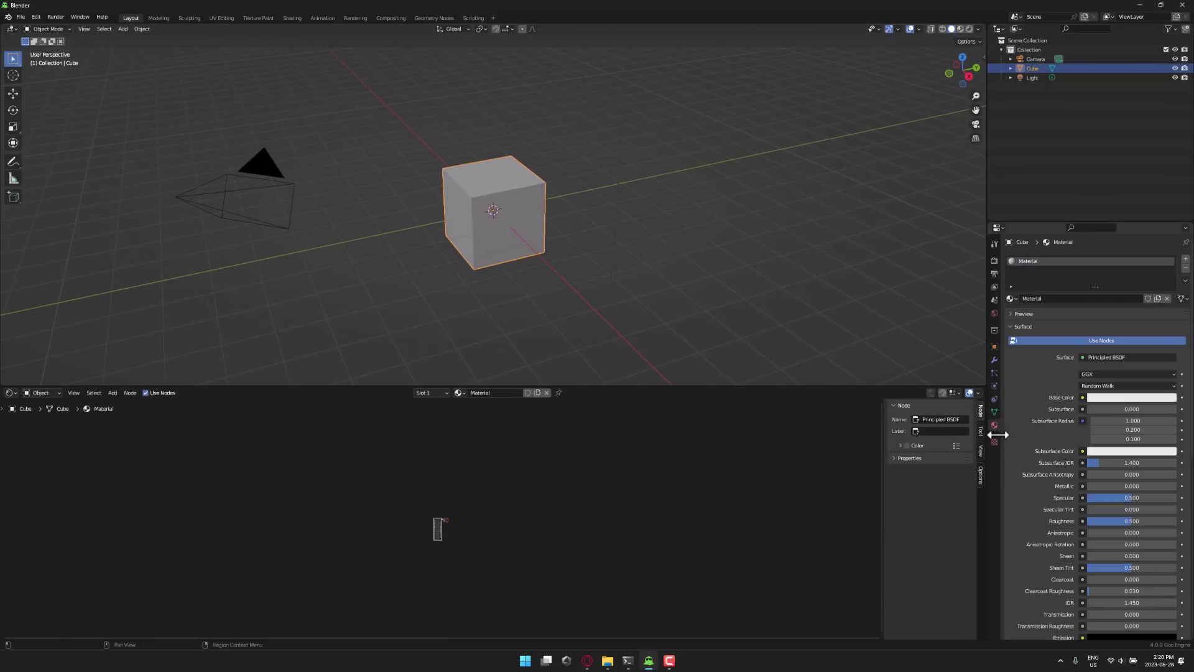
{"action": "left_click", "coordinate": [1096, 341]}
{"action": "left_click", "coordinate": [1100, 339]}
{"action": "scroll", "coordinate": [461, 539], "scroll_direction": "up", "scroll_amount": 8}
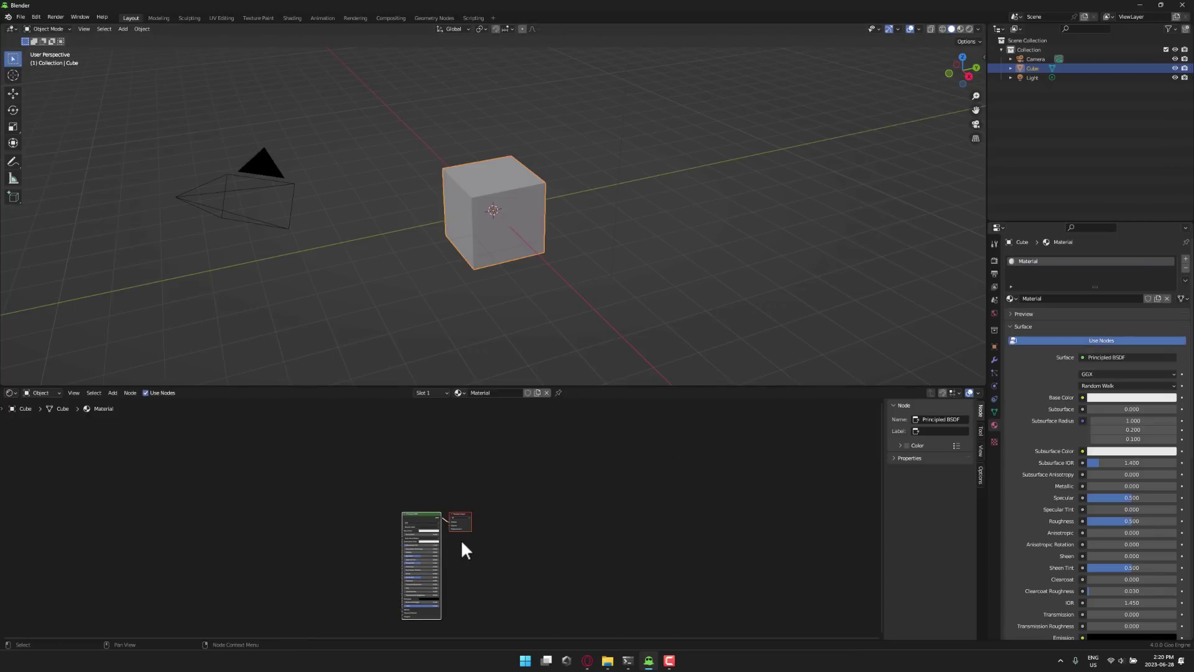
{"action": "scroll", "coordinate": [462, 540], "scroll_direction": "up", "scroll_amount": 5}
{"action": "scroll", "coordinate": [470, 546], "scroll_direction": "down", "scroll_amount": 2}
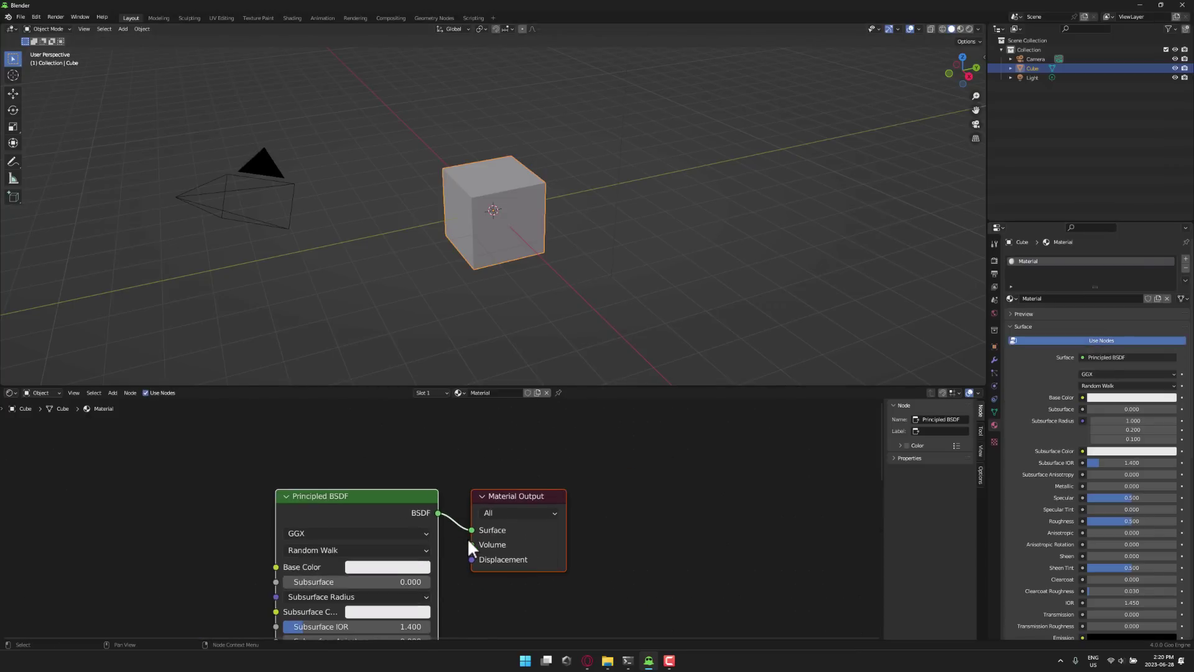
{"action": "middle_click_drag", "start_coordinate": [472, 550], "coordinate": [589, 526]}
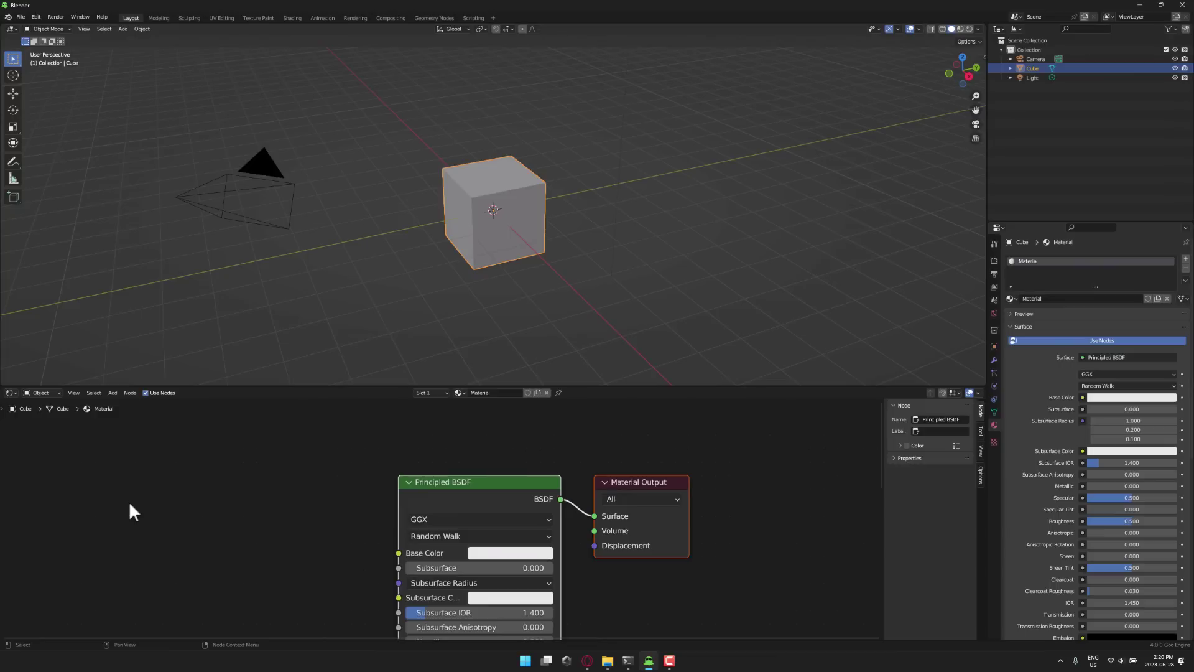
- Add a Shader Info node from the Goo nodes beside the Principled BSDF, inspect its sockets, and delete it
{"action": "left_click", "coordinate": [92, 392]}
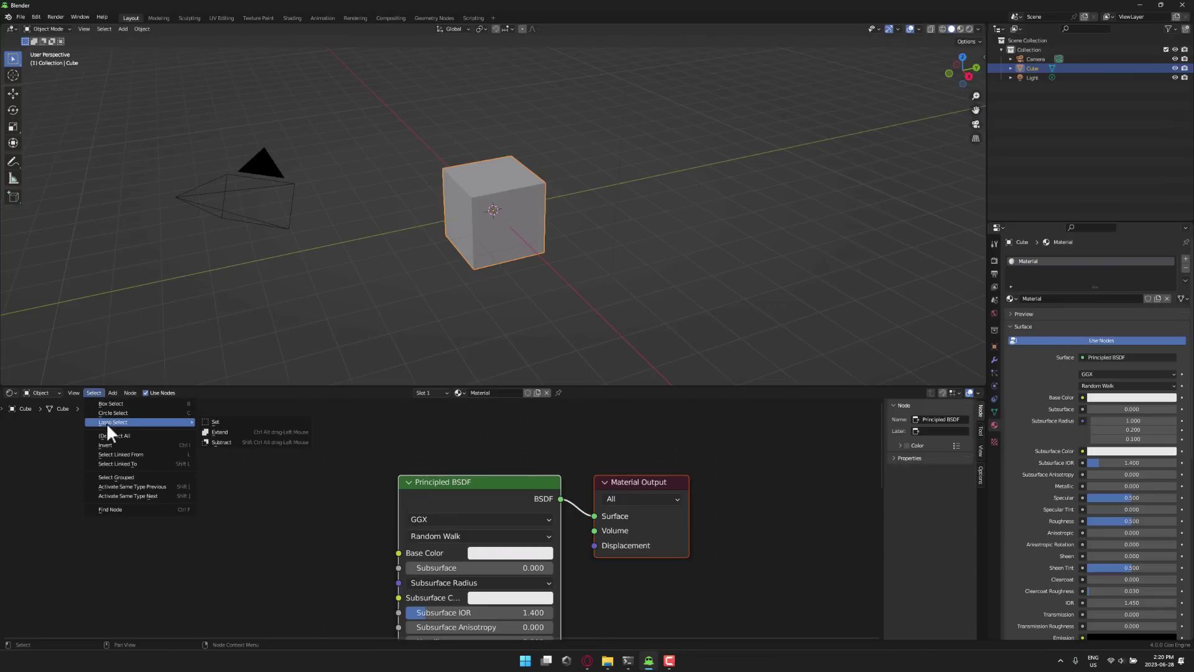
{"action": "left_click", "coordinate": [111, 390]}
{"action": "left_click", "coordinate": [110, 392]}
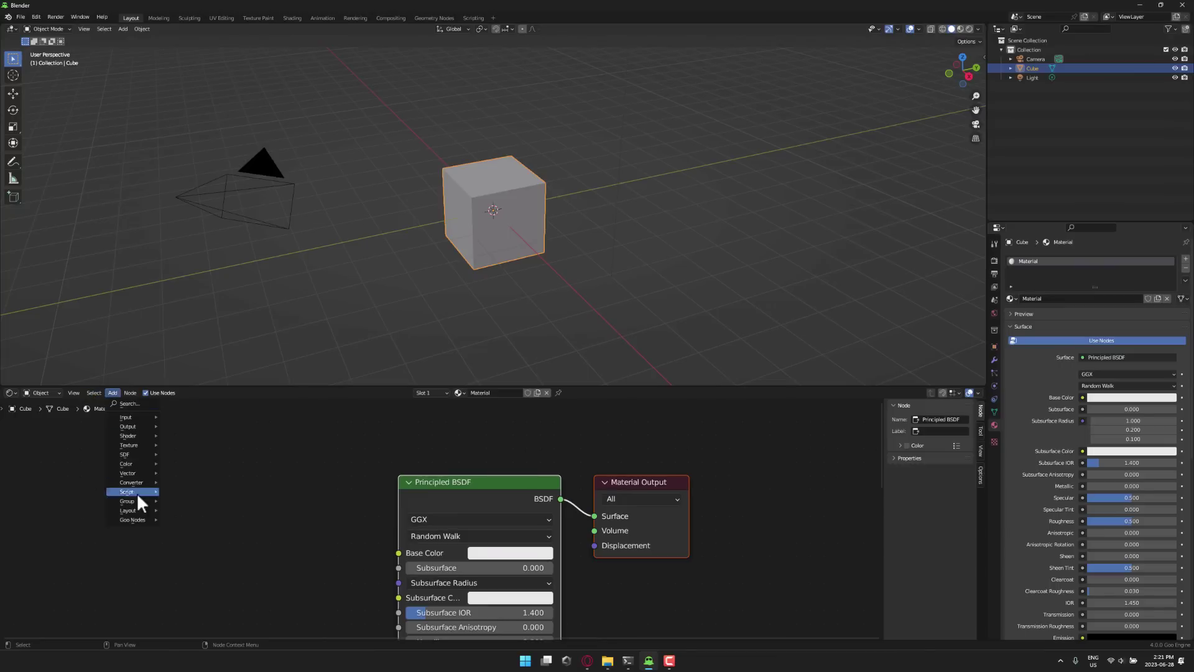
{"action": "mouse_move", "coordinate": [136, 520]}
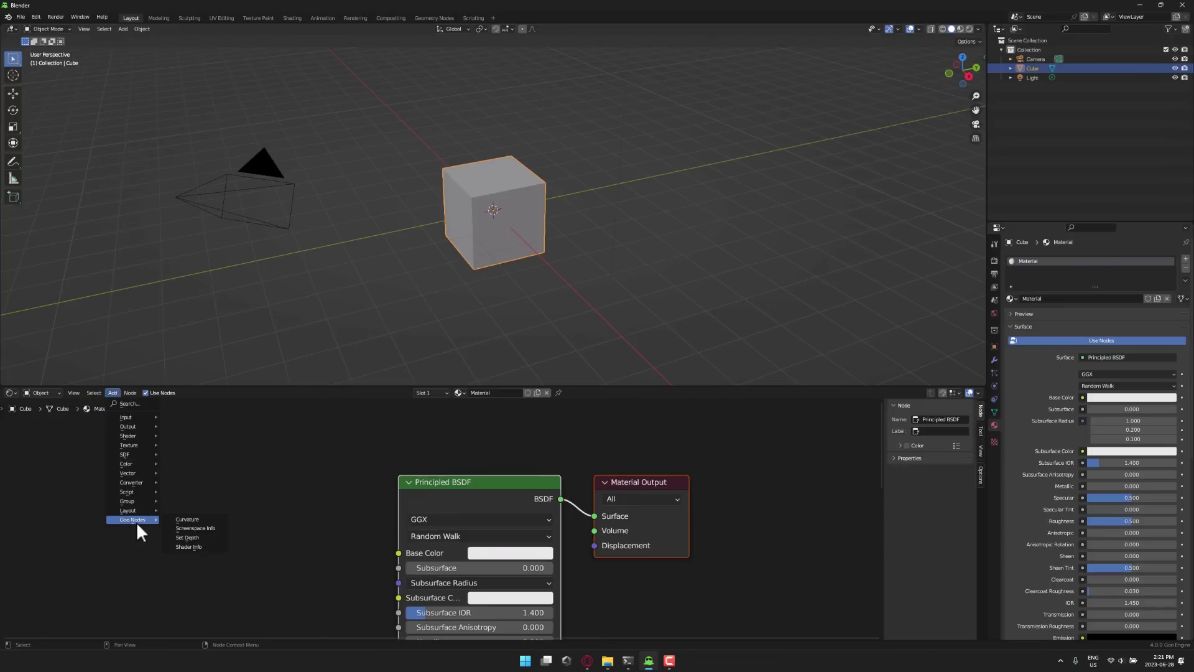
{"action": "left_click", "coordinate": [196, 545]}
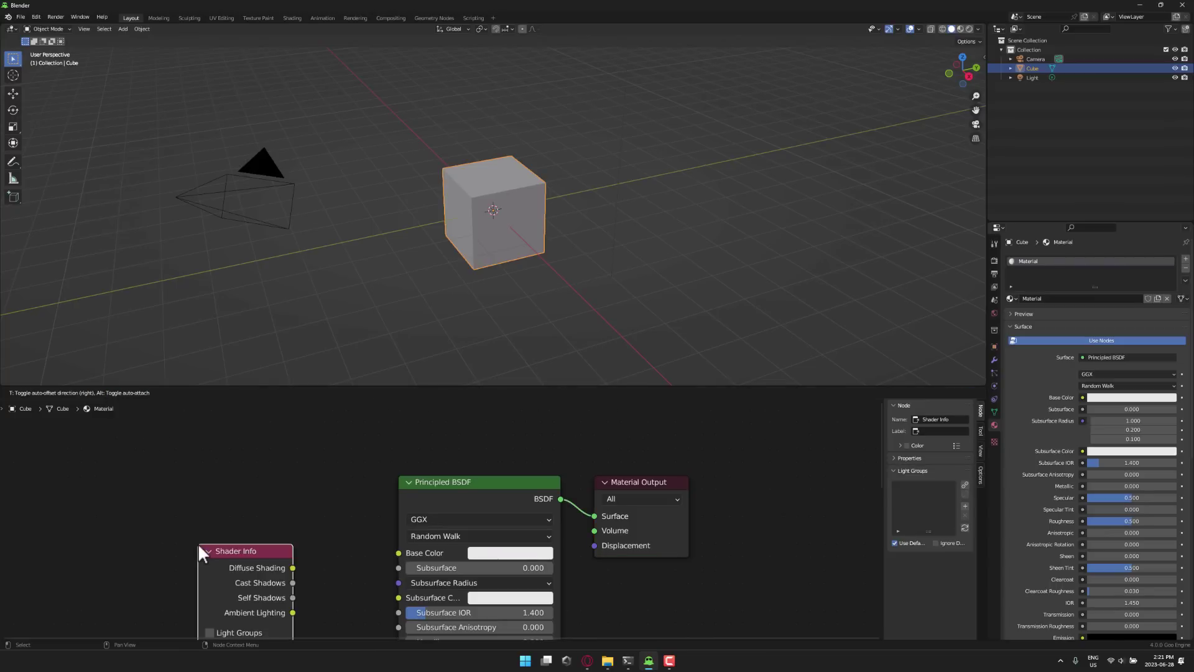
{"action": "left_click", "coordinate": [111, 481]}
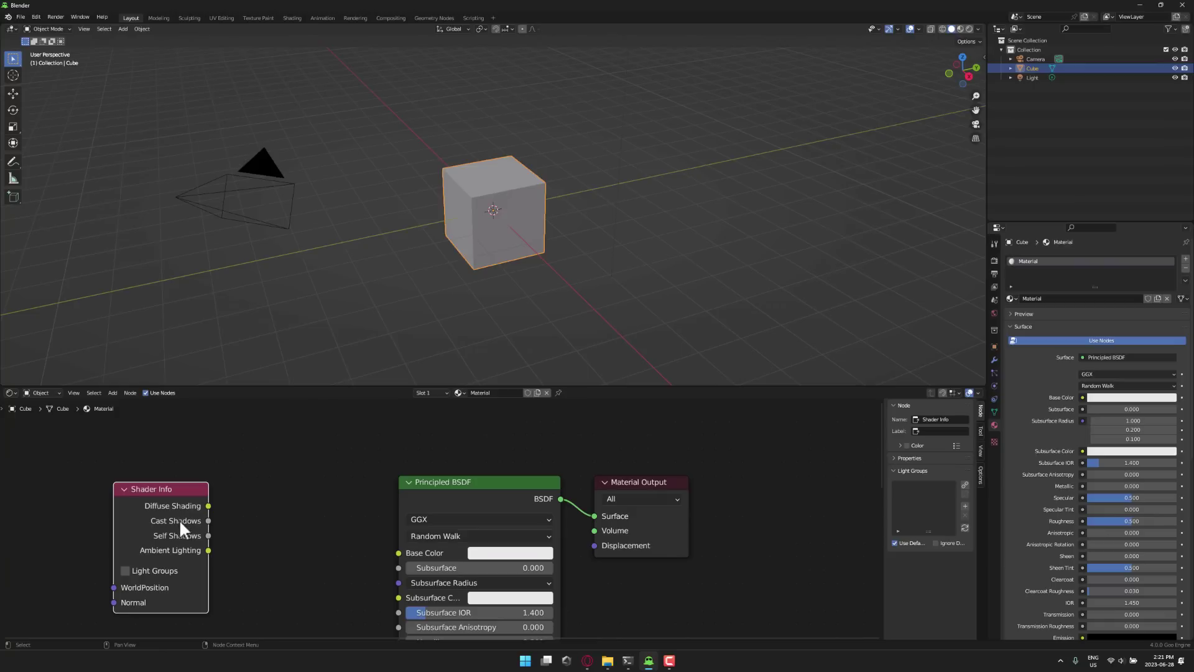
{"action": "key", "text": "Delete"}
- Add a Curvature node from the Goo nodes and link its Scene Curvature output to the Principled BSDF's Base Color
{"action": "left_click", "coordinate": [112, 393]}
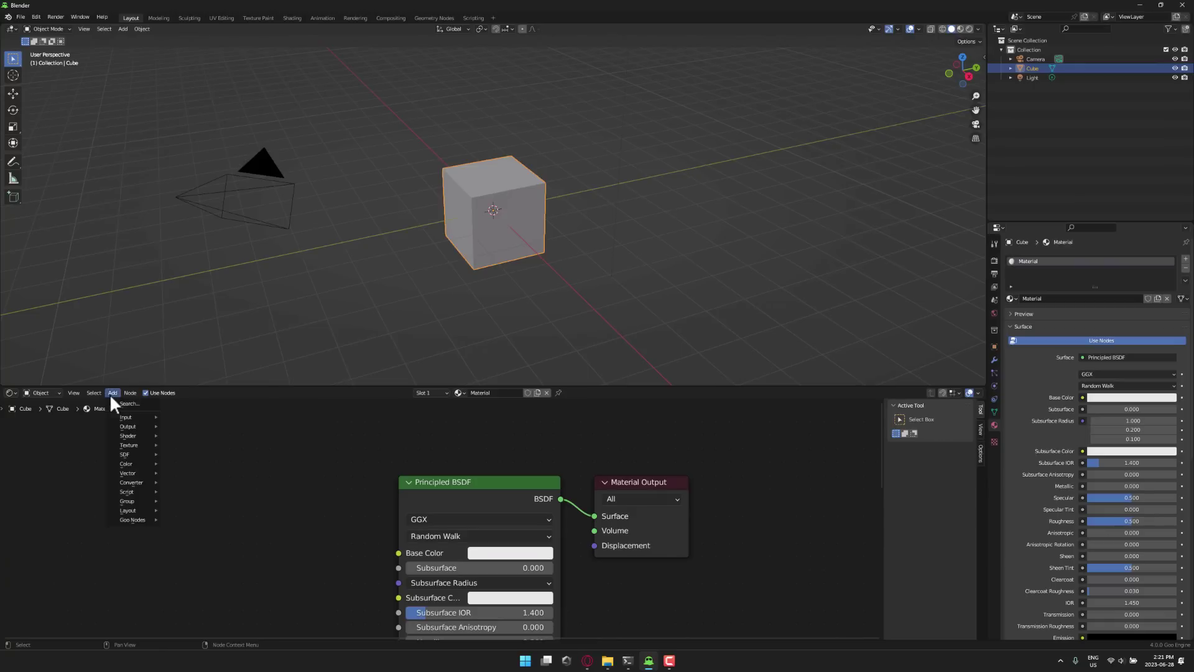
{"action": "mouse_move", "coordinate": [131, 519]}
{"action": "left_click", "coordinate": [182, 520]}
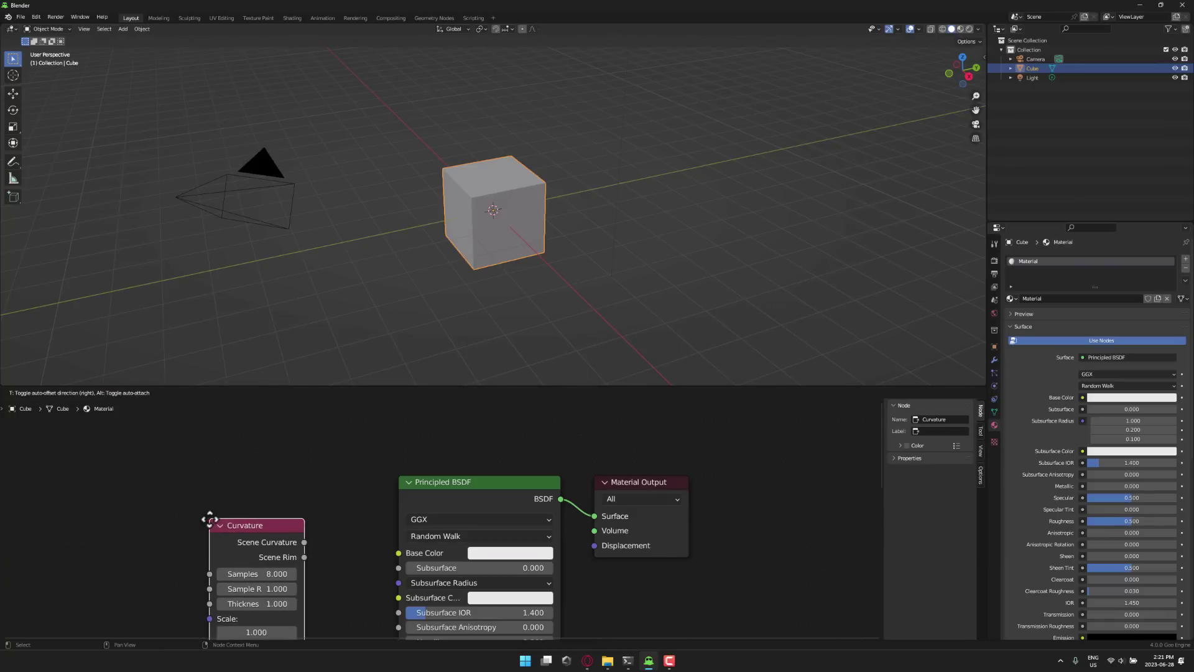
{"action": "left_click", "coordinate": [111, 468]}
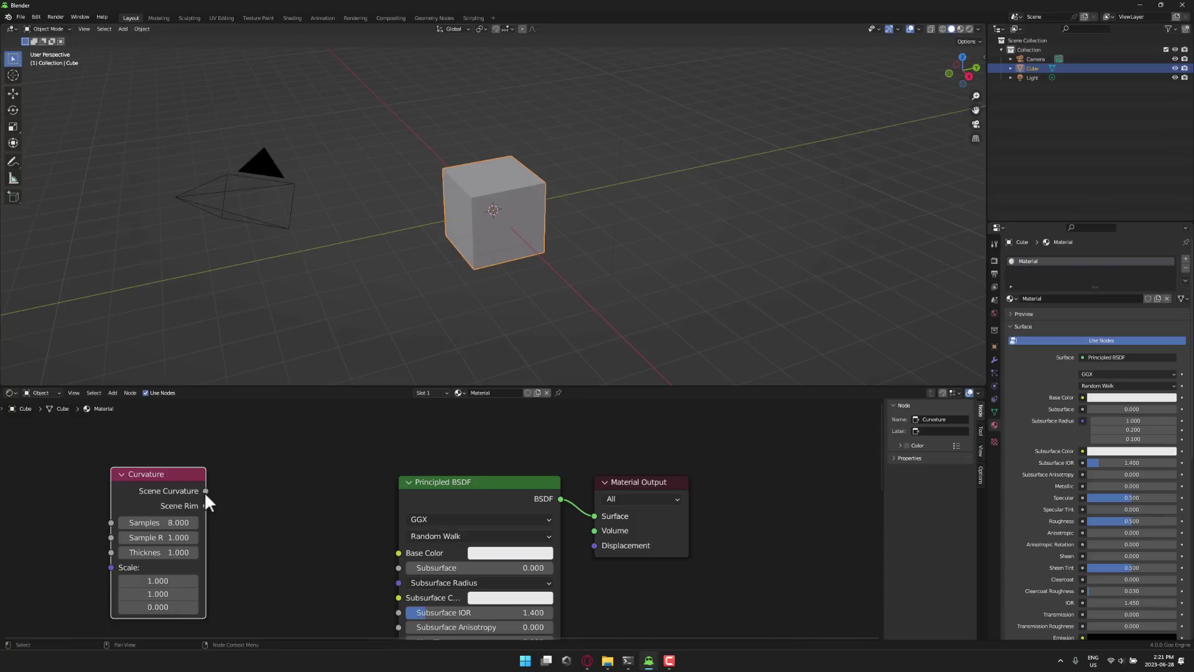
{"action": "left_click_drag", "start_coordinate": [205, 490], "coordinate": [398, 553]}
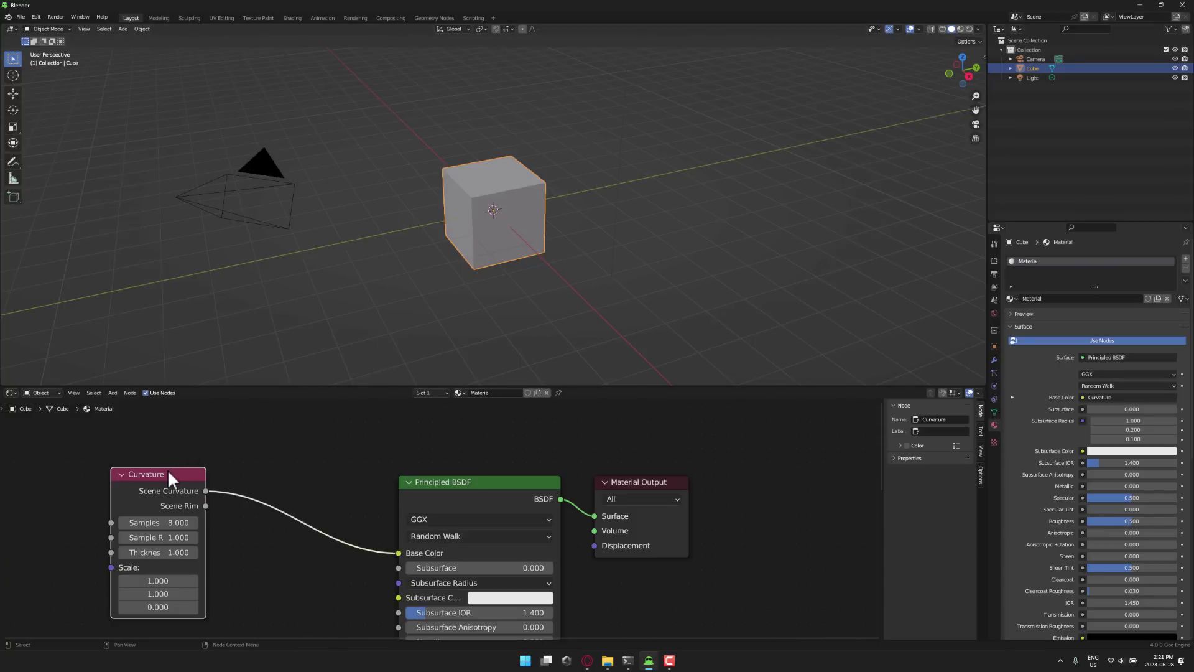
- Preview the cube in rendered shading and feed the Base Color from the Curvature node's Scene Rim output instead
{"action": "scroll", "coordinate": [532, 227], "scroll_direction": "up", "scroll_amount": 1}
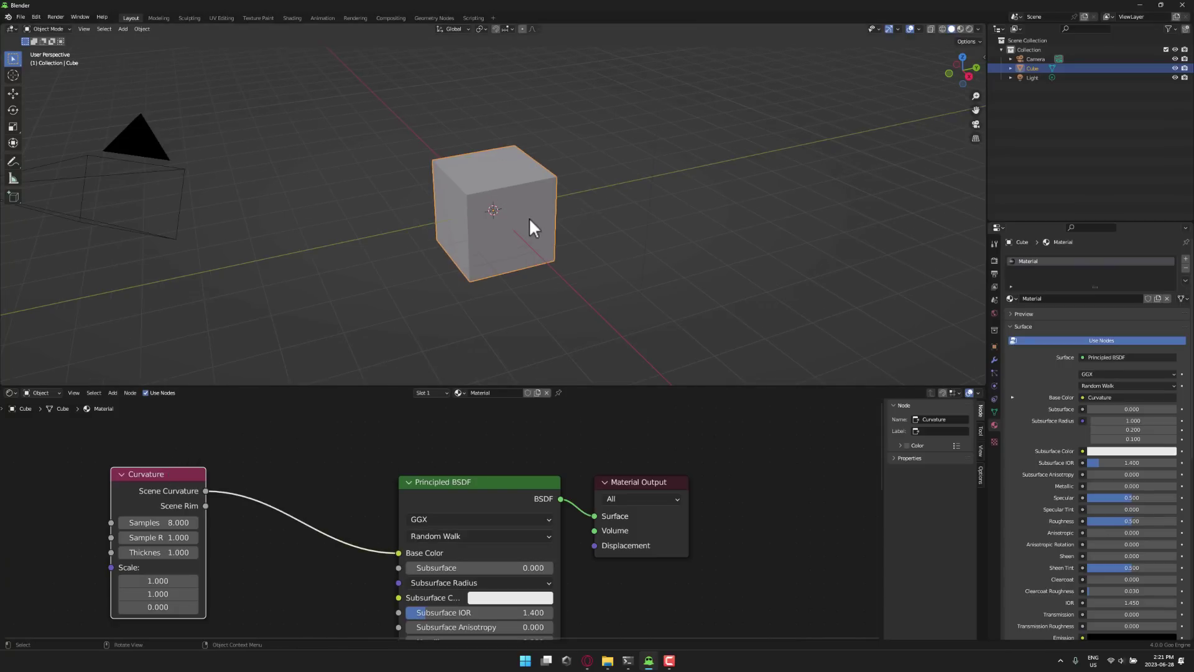
{"action": "left_click", "coordinate": [969, 29]}
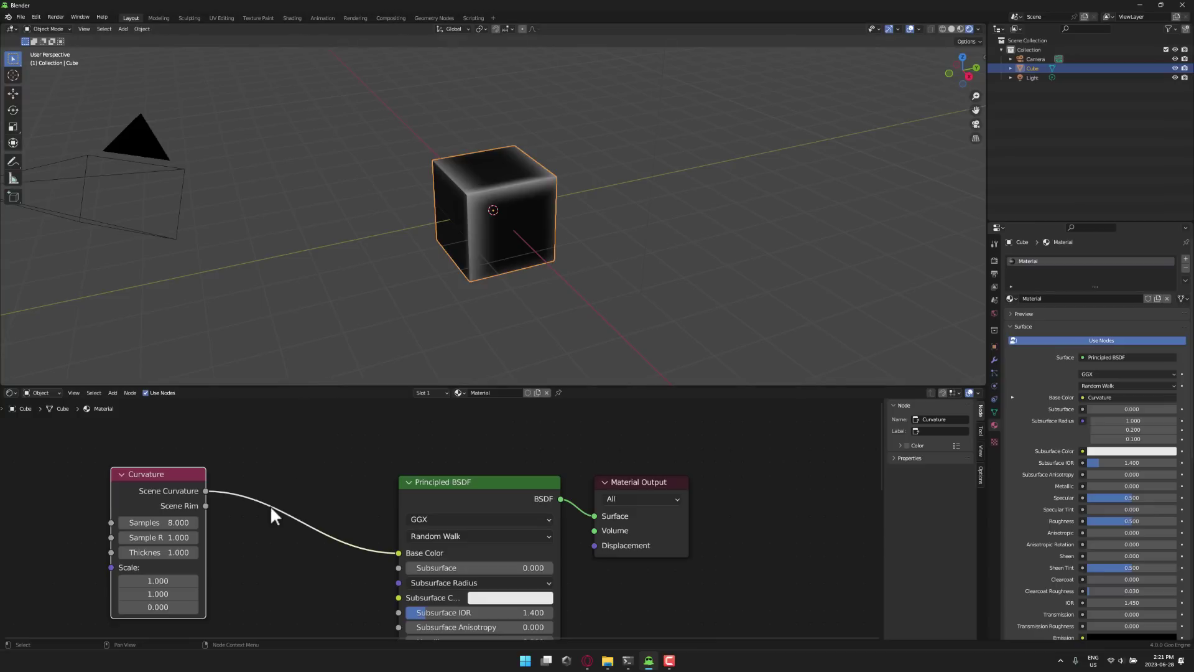
{"action": "left_click_drag", "start_coordinate": [206, 491], "coordinate": [396, 557]}
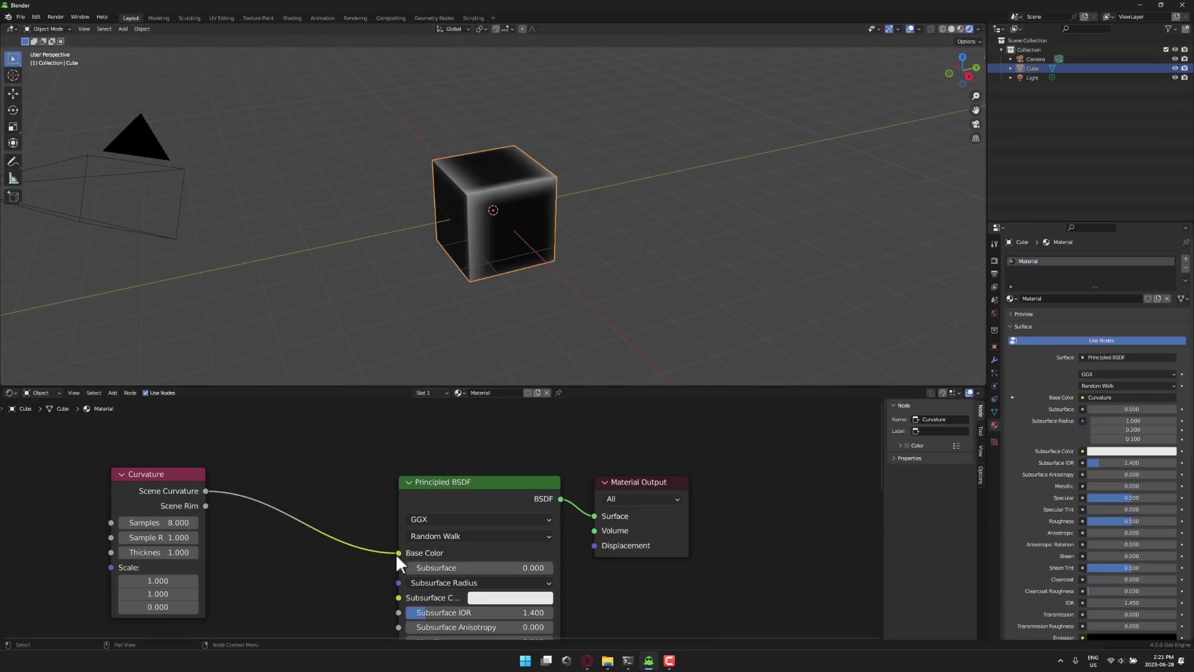
{"action": "left_click_drag", "start_coordinate": [207, 505], "coordinate": [398, 553]}
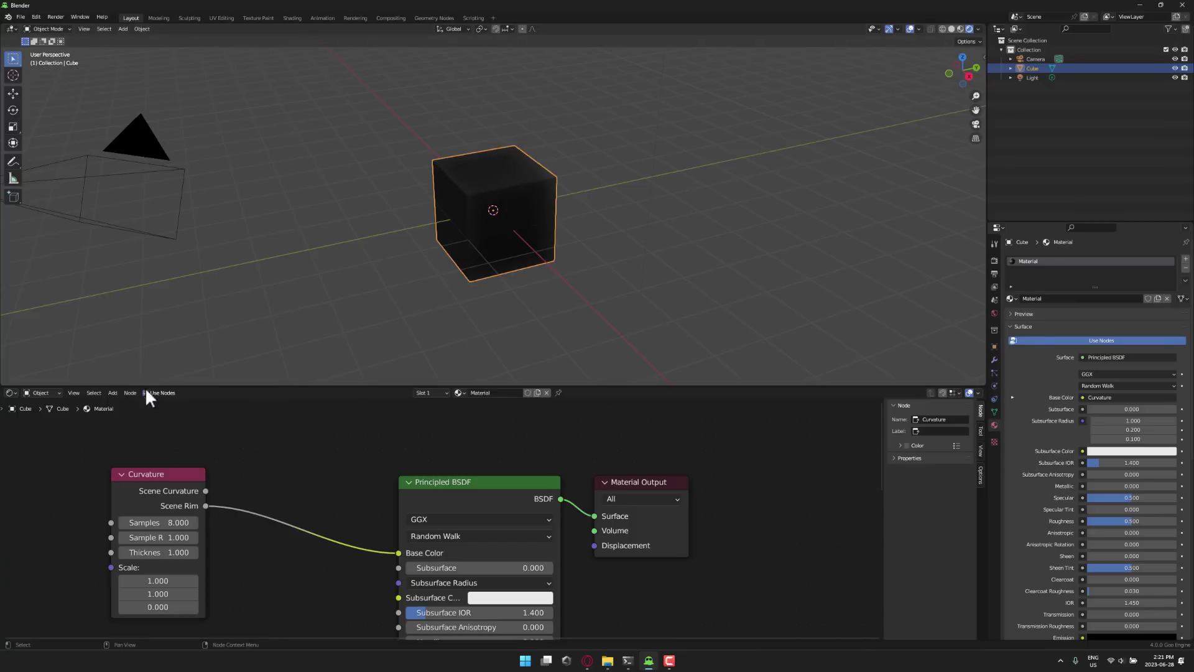
- Insert a Mix node between Scene Rim and Base Color, and link Scene Curvature to its B input
{"action": "left_click", "coordinate": [112, 393]}
{"action": "left_click", "coordinate": [124, 381]}
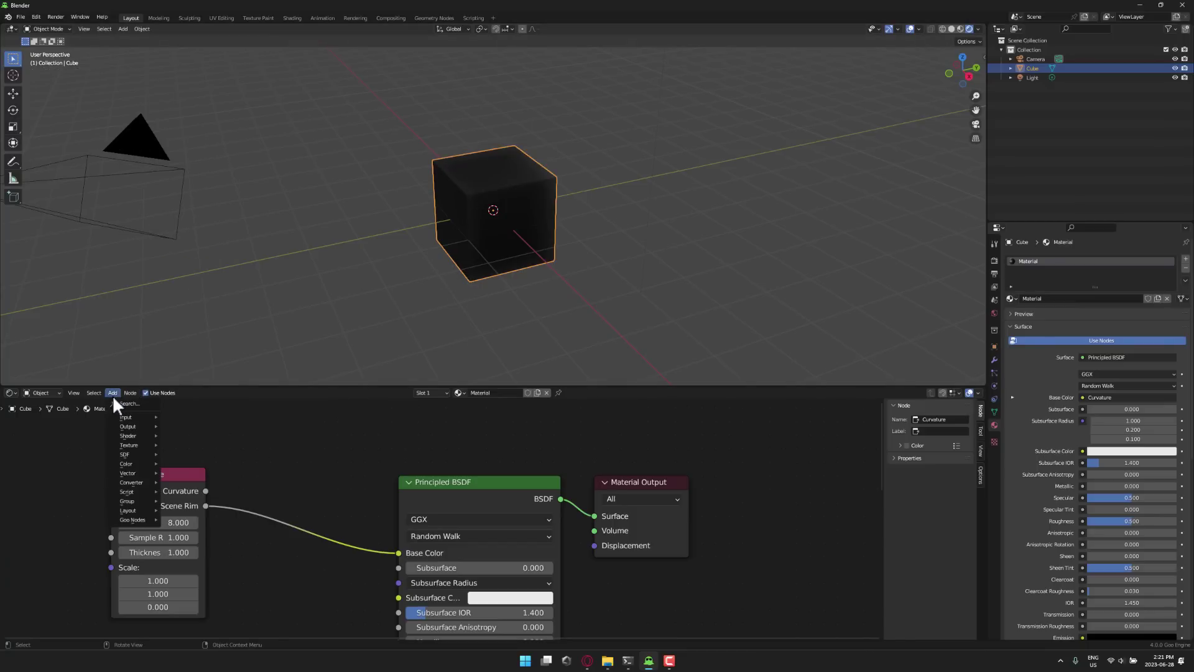
{"action": "type", "text": "mix"}
{"action": "key", "text": "Return"}
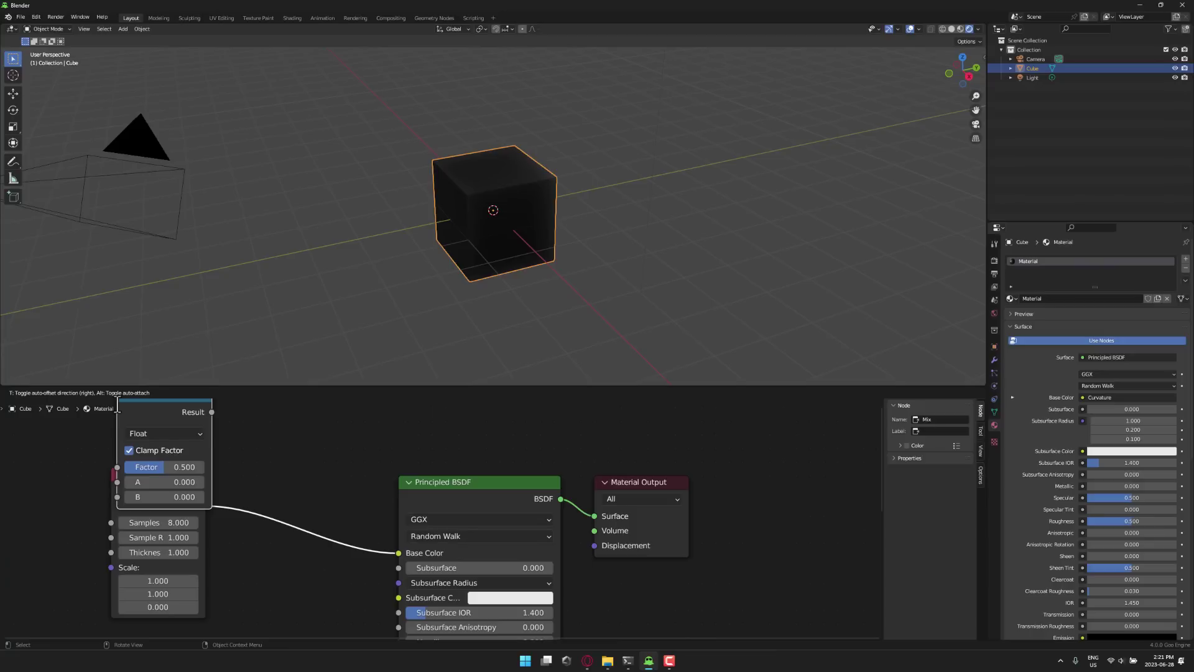
{"action": "left_click", "coordinate": [257, 490]}
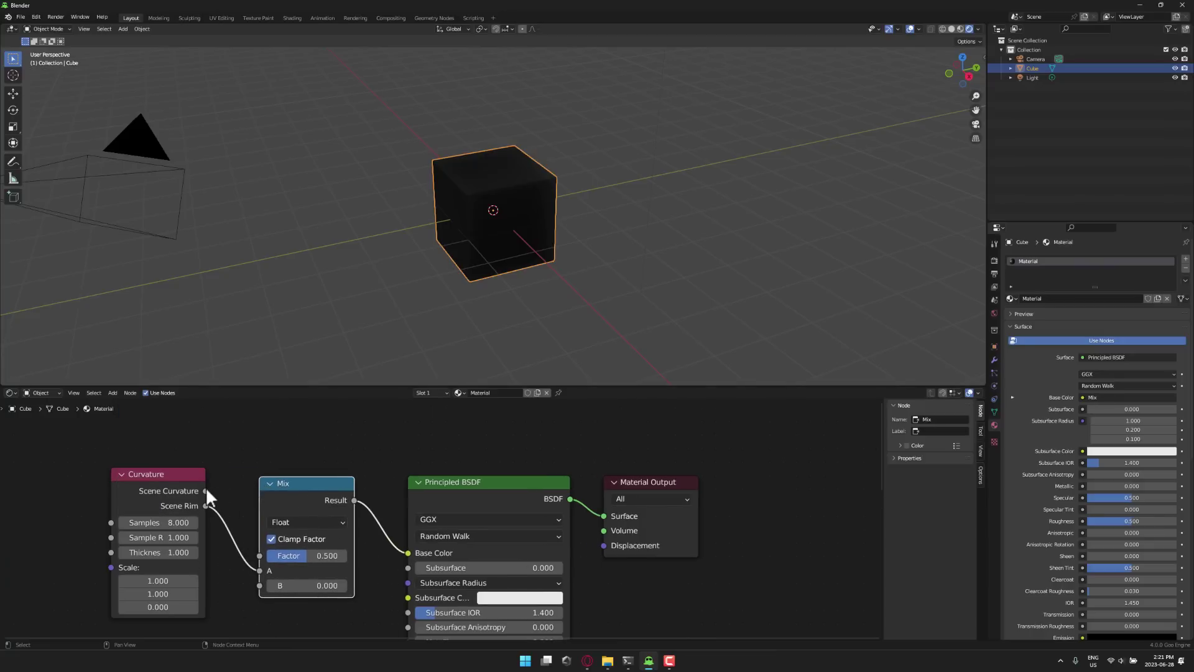
{"action": "left_click_drag", "start_coordinate": [205, 490], "coordinate": [258, 584]}
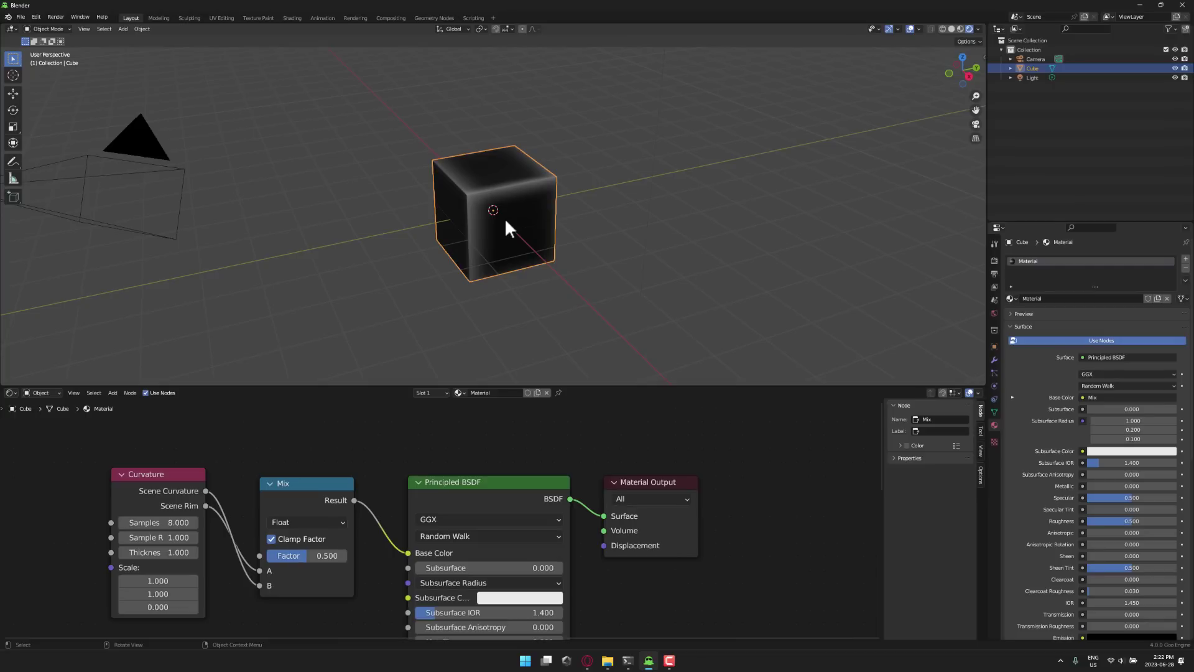
- Add a plane mesh and move it clear of the cube
{"action": "middle_click_drag", "start_coordinate": [577, 234], "coordinate": [360, 252]}
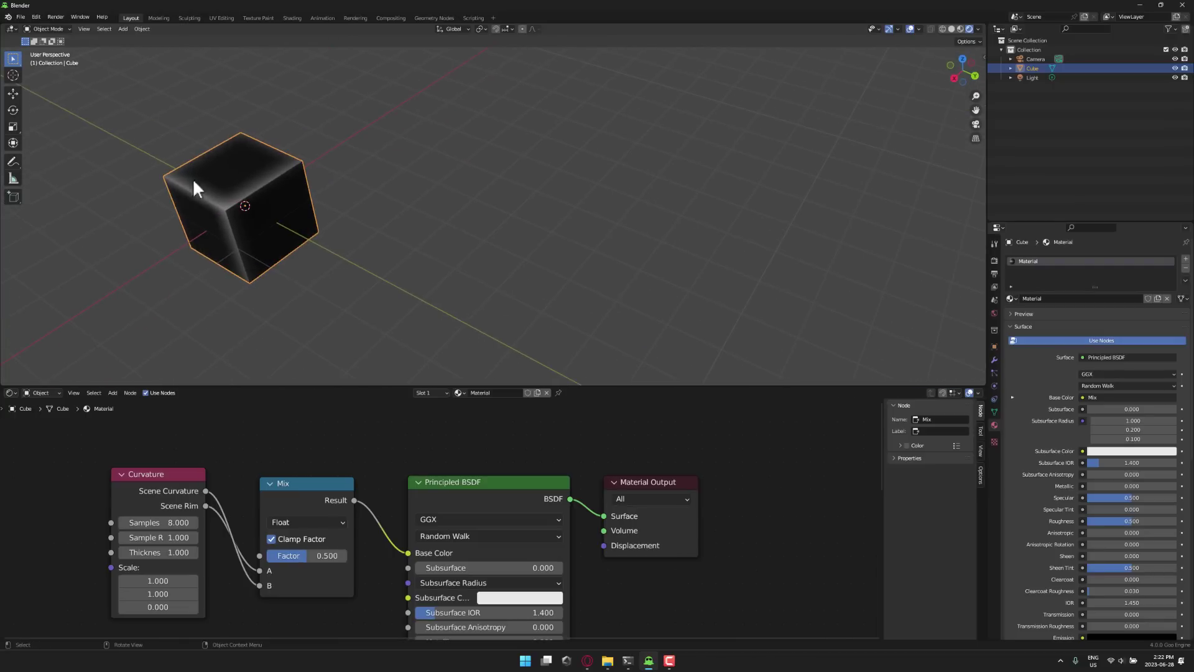
{"action": "left_click", "coordinate": [122, 29]}
{"action": "mouse_move", "coordinate": [133, 40]}
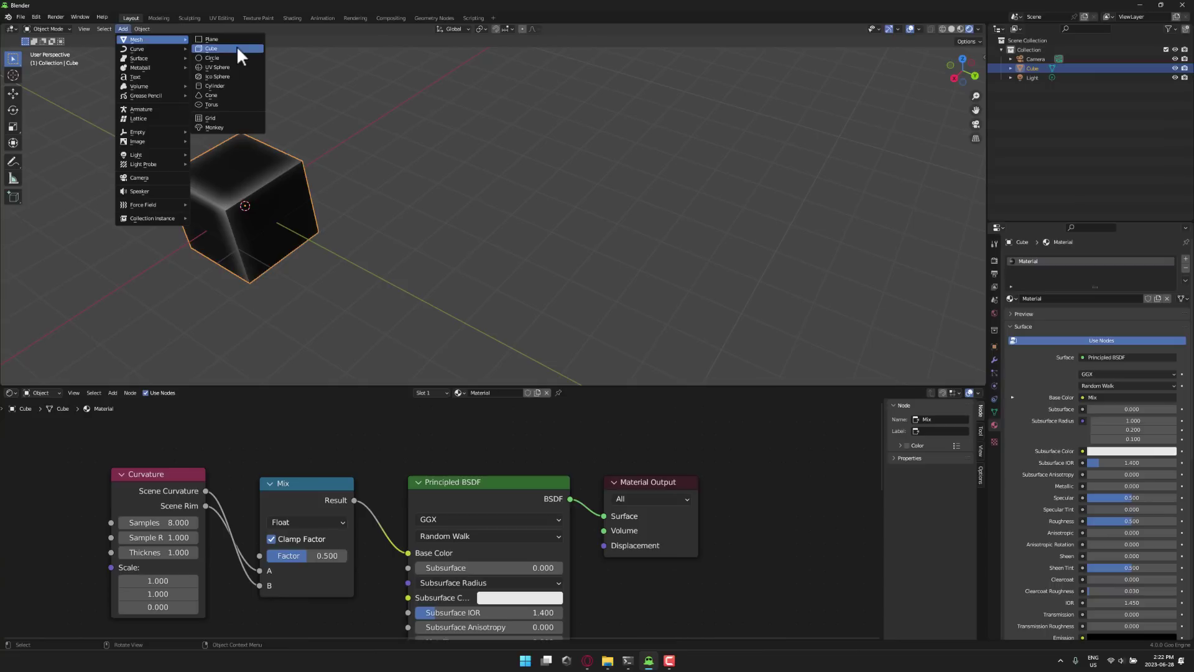
{"action": "left_click", "coordinate": [232, 39]}
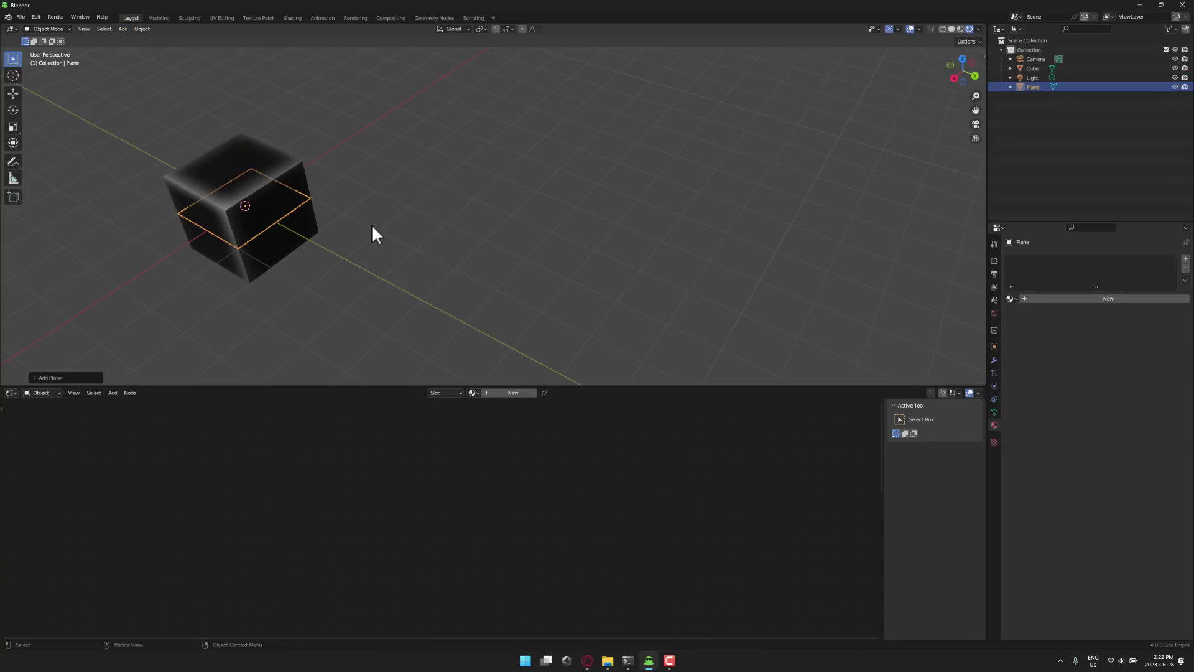
{"action": "key", "text": "g"}
{"action": "left_click", "coordinate": [578, 255]}
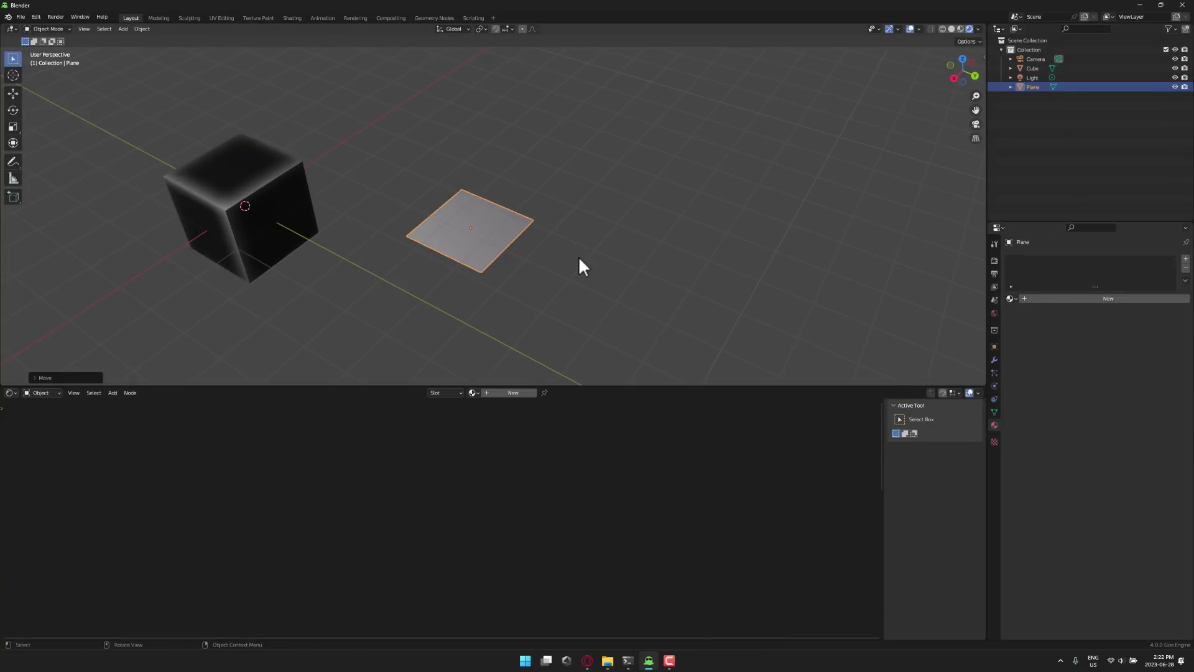
- Create a new material for the plane and link an SDF Primitive sphere's Distance output to its Base Color
{"action": "scroll", "coordinate": [579, 256], "scroll_direction": "up", "scroll_amount": 3}
{"action": "left_click", "coordinate": [509, 393]}
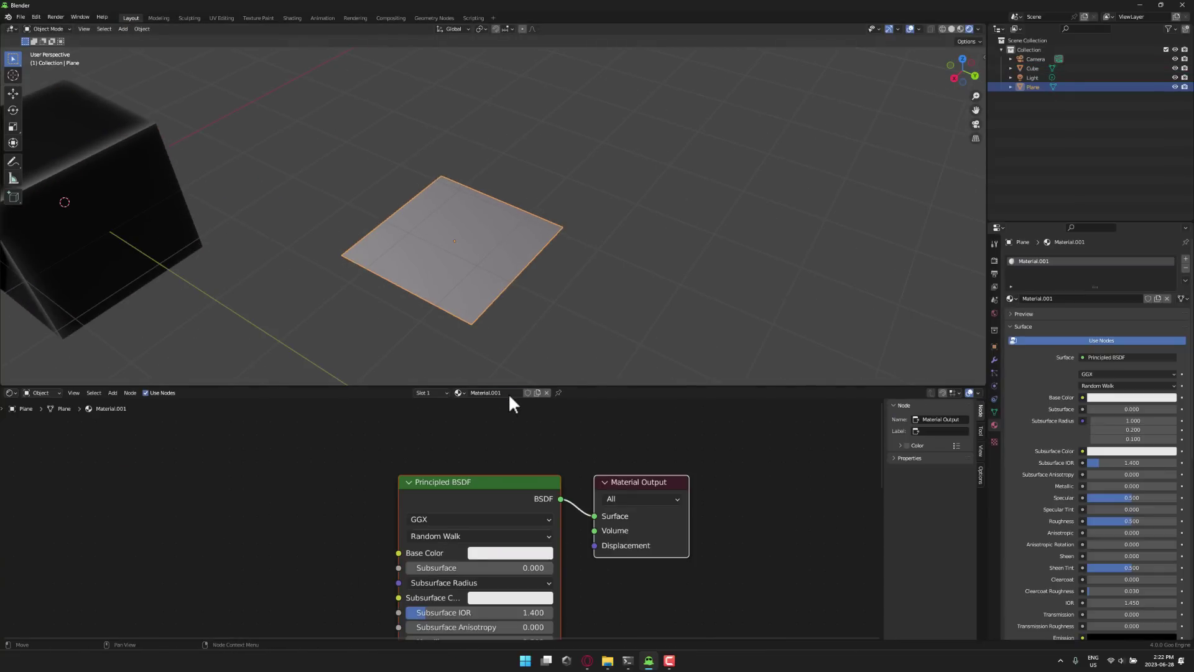
{"action": "middle_click_drag", "start_coordinate": [341, 517], "coordinate": [390, 508]}
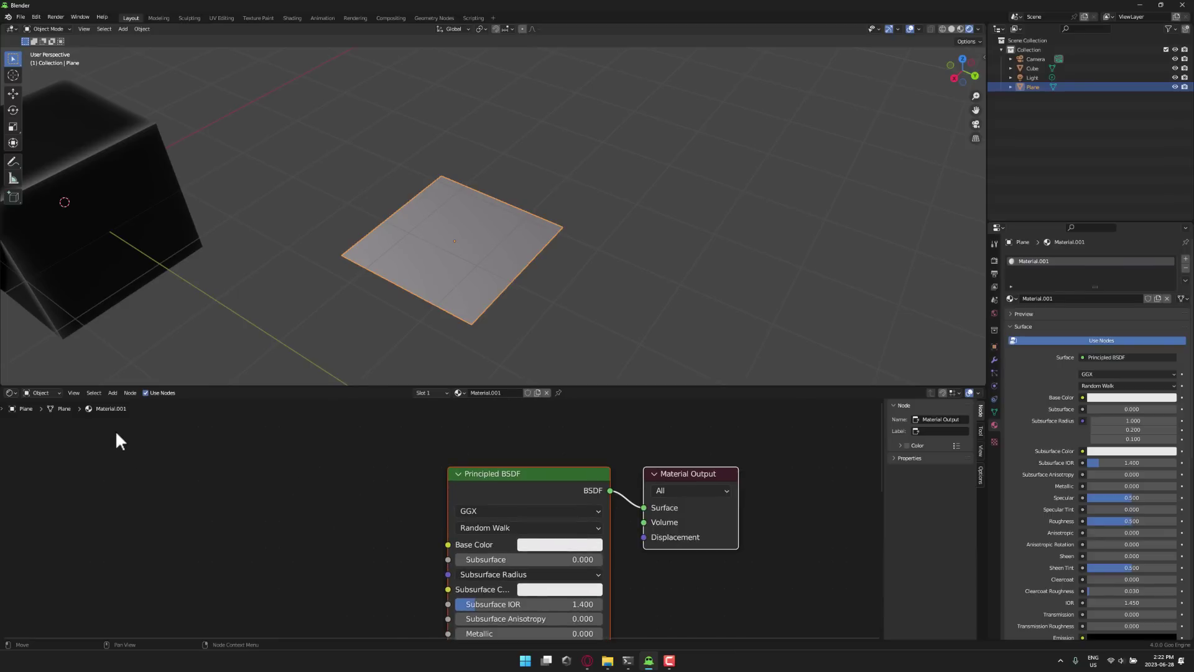
{"action": "left_click", "coordinate": [113, 392]}
{"action": "mouse_move", "coordinate": [126, 426]}
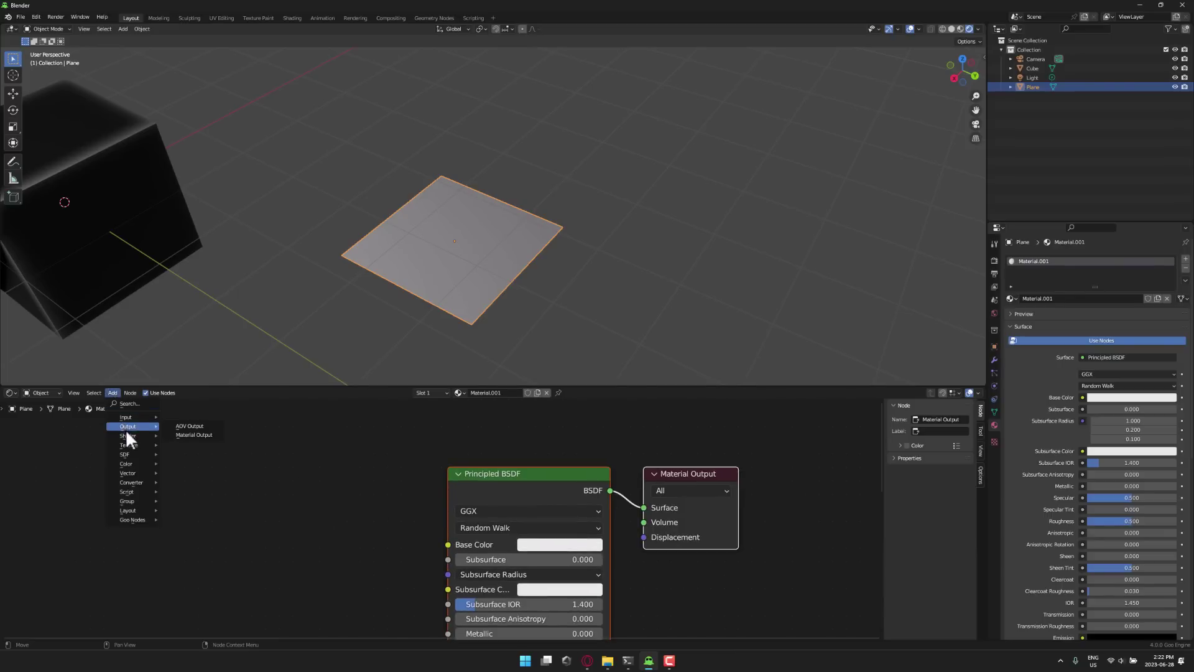
{"action": "mouse_move", "coordinate": [133, 453]}
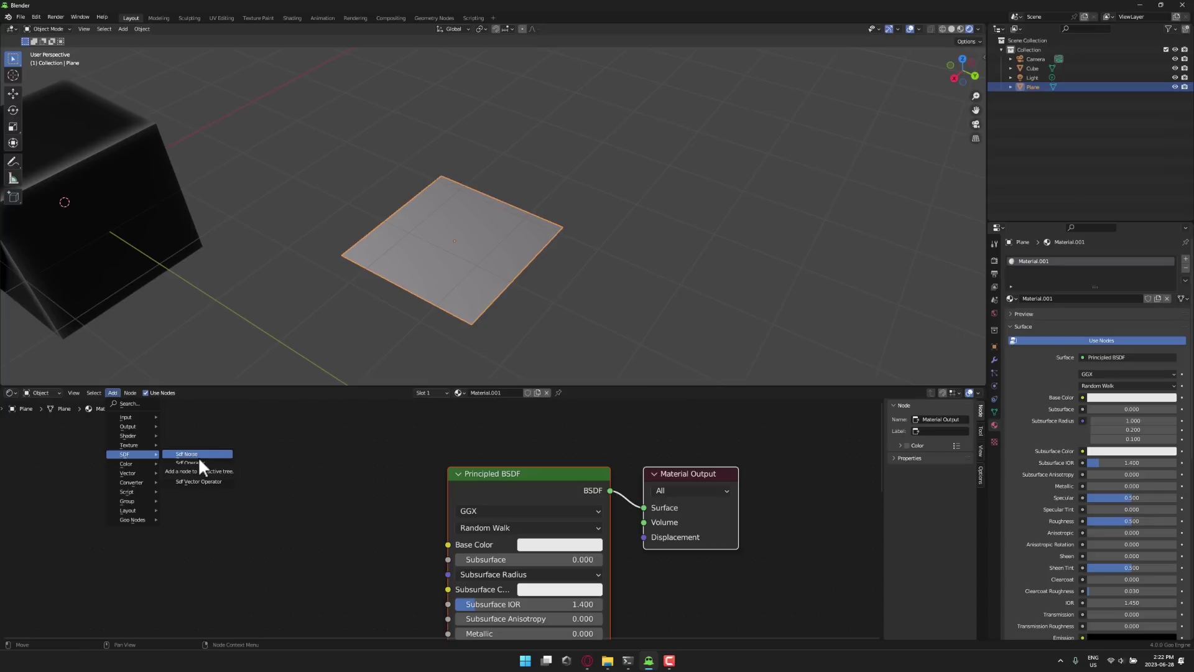
{"action": "left_click", "coordinate": [205, 472]}
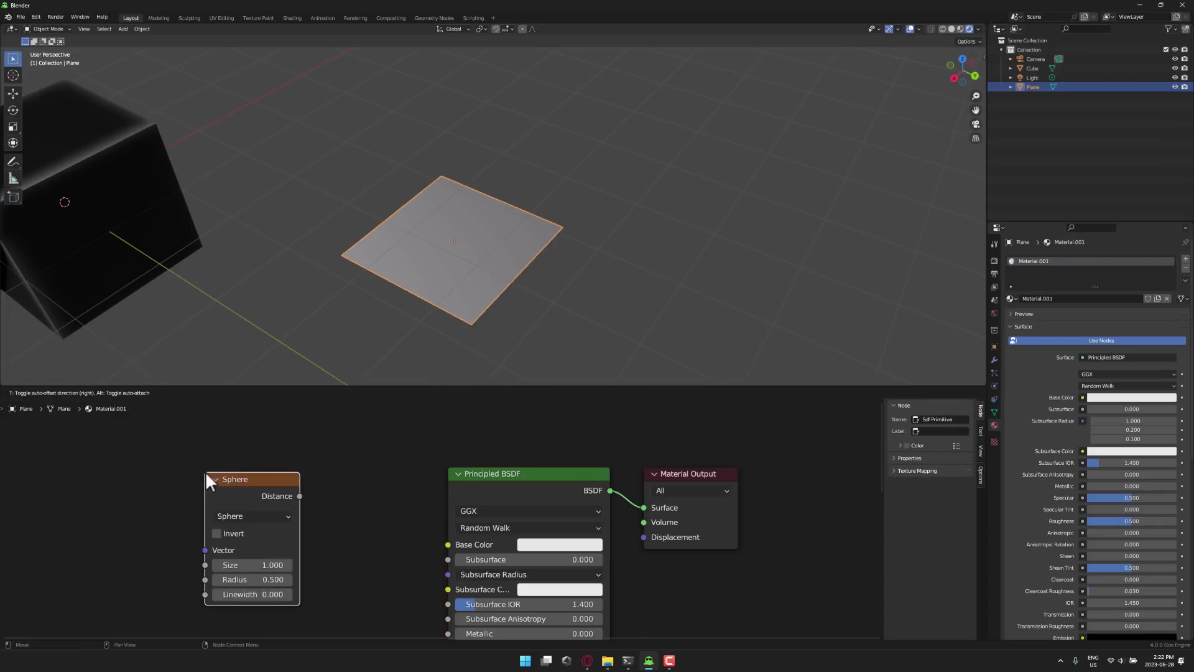
{"action": "left_click", "coordinate": [217, 472]}
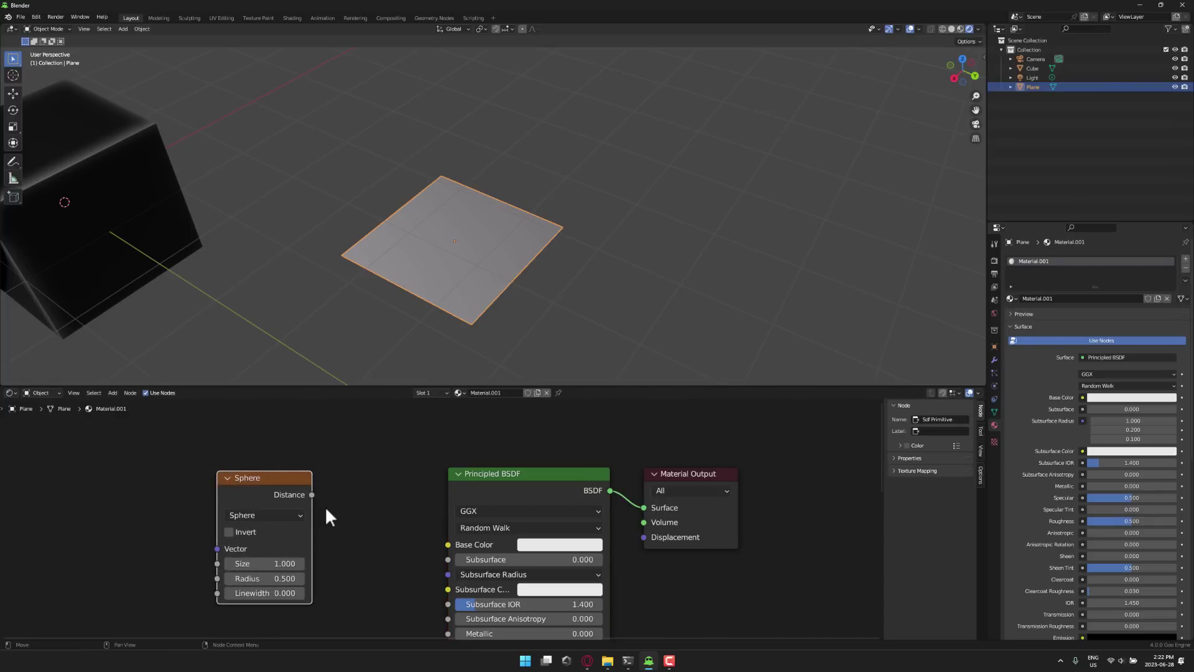
{"action": "left_click_drag", "start_coordinate": [311, 494], "coordinate": [446, 543]}
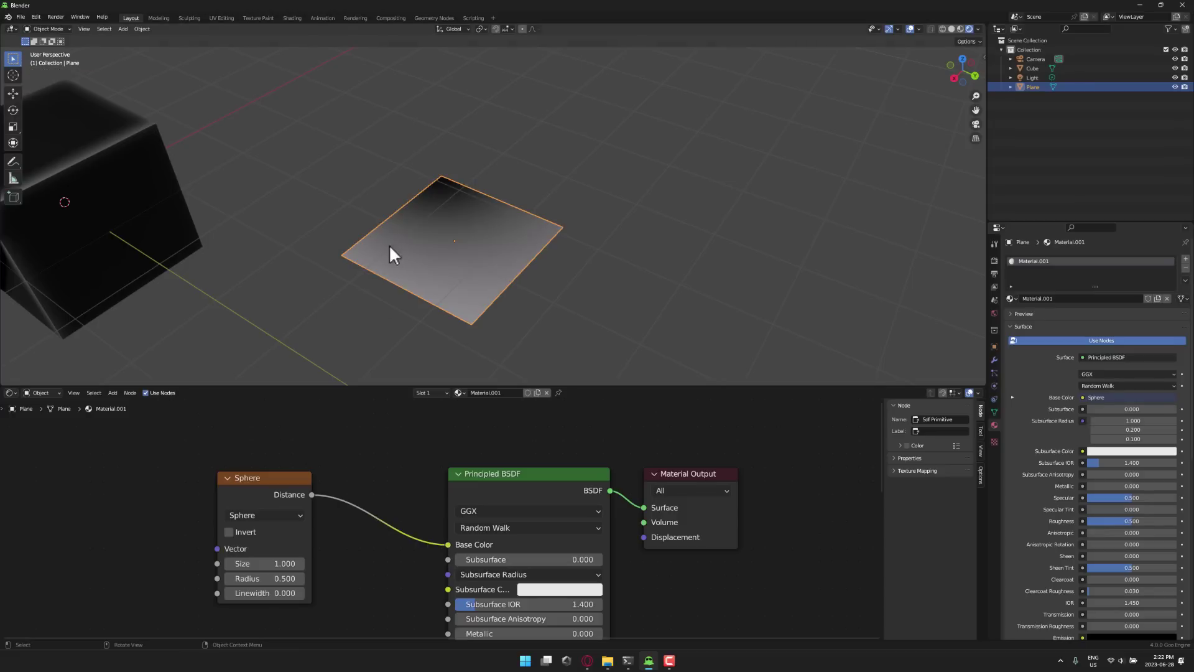
- Add a Texture Coordinate node and a Mapping node ahead of the Sphere node
{"action": "middle_click_drag", "start_coordinate": [358, 483], "coordinate": [490, 485]}
{"action": "left_click", "coordinate": [115, 394]}
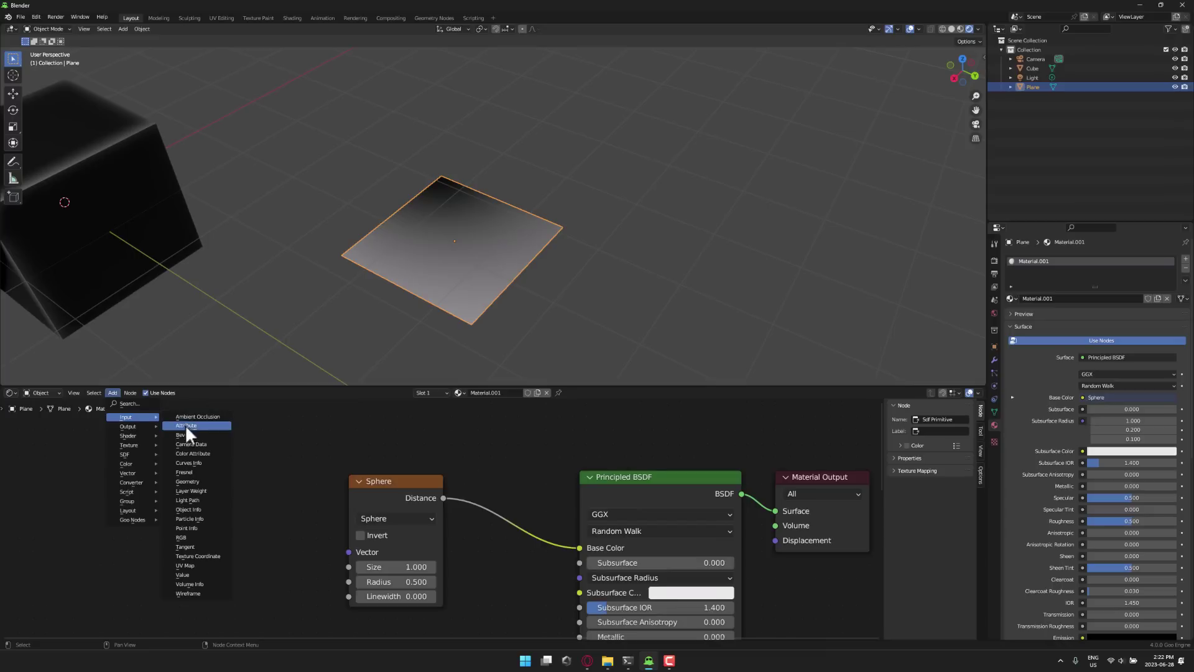
{"action": "left_click", "coordinate": [193, 556]}
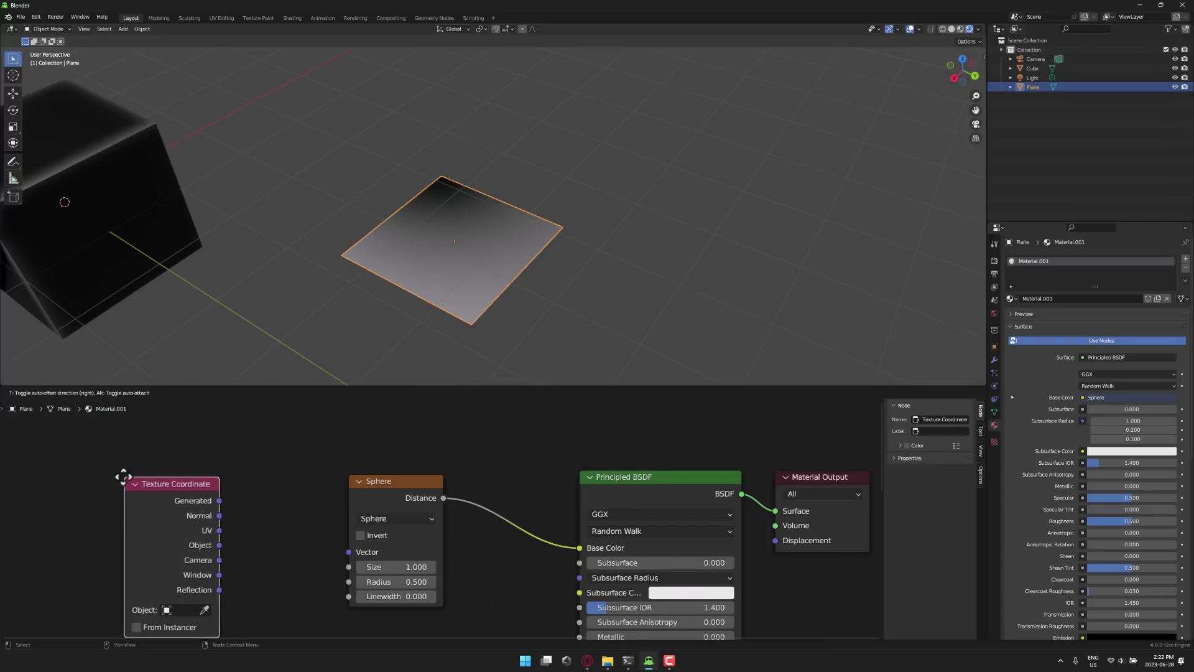
{"action": "left_click", "coordinate": [113, 393]}
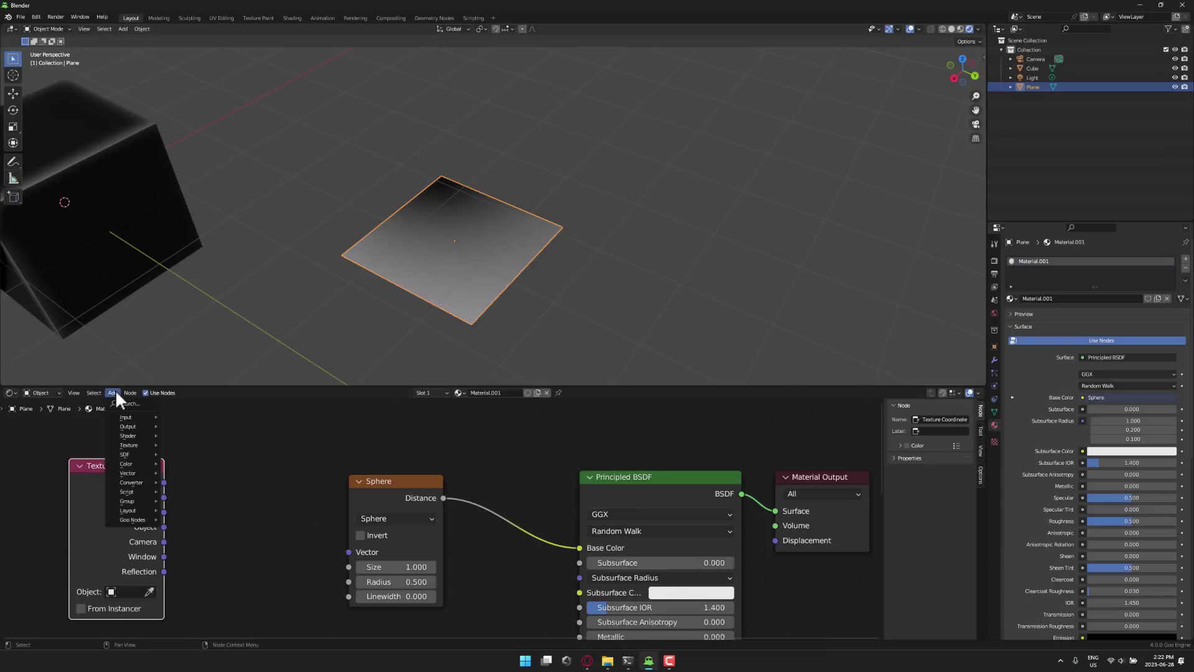
{"action": "mouse_move", "coordinate": [135, 472]}
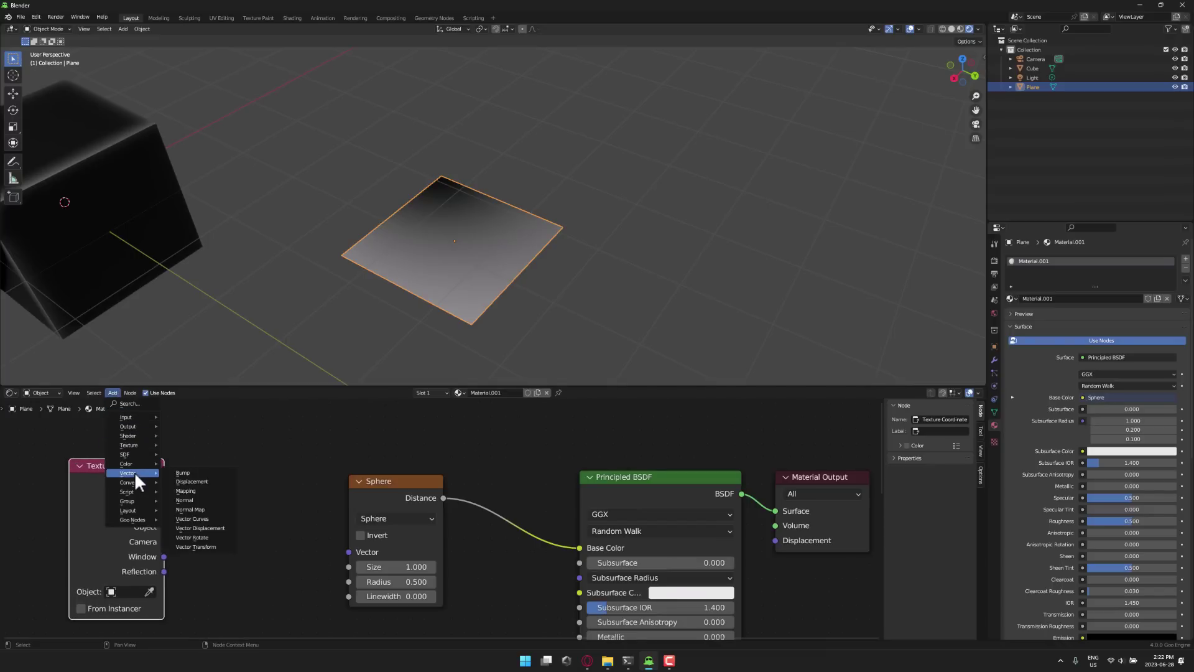
{"action": "left_click", "coordinate": [205, 490]}
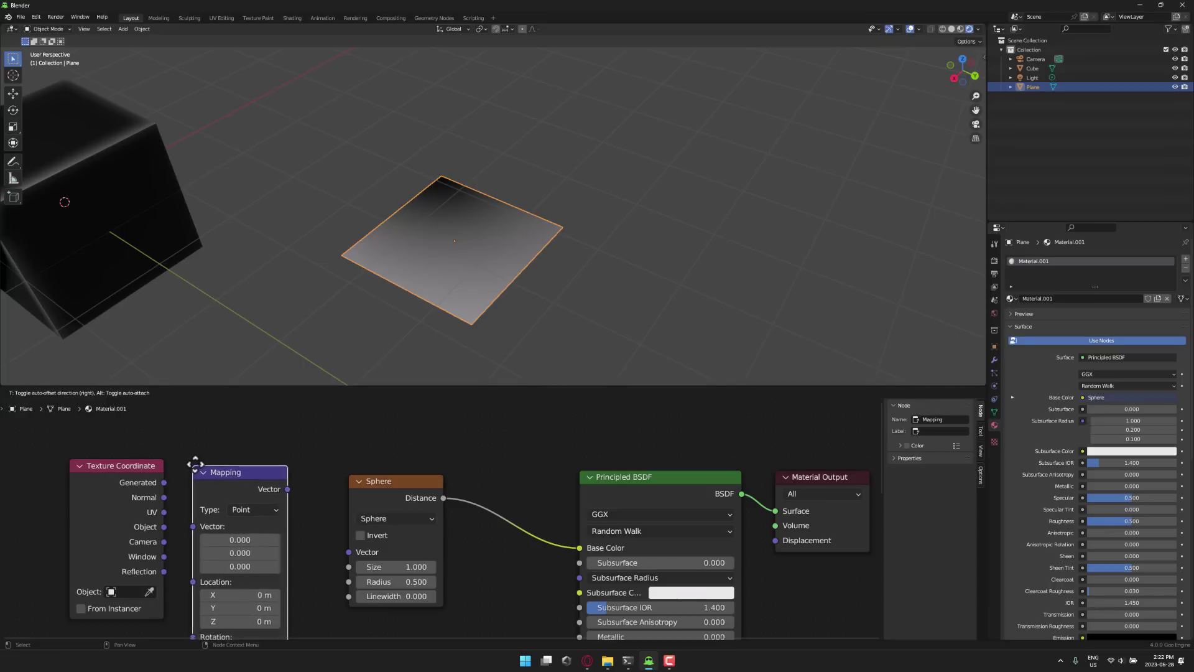
- Link the Generated coordinates through the Mapping node to the Sphere's Vector input, and space the Sphere node farther from Mapping
{"action": "left_click_drag", "start_coordinate": [164, 483], "coordinate": [207, 521]}
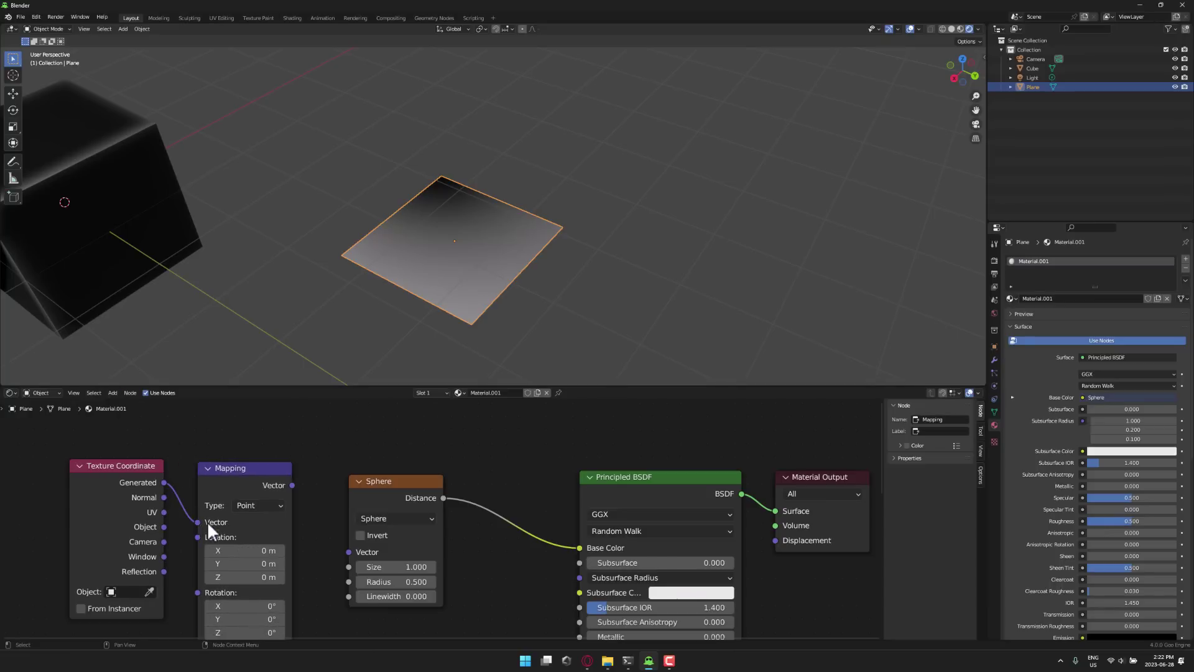
{"action": "left_click_drag", "start_coordinate": [292, 485], "coordinate": [349, 551]}
{"action": "left_click", "coordinate": [402, 481]}
{"action": "left_click_drag", "start_coordinate": [404, 483], "coordinate": [421, 473]}
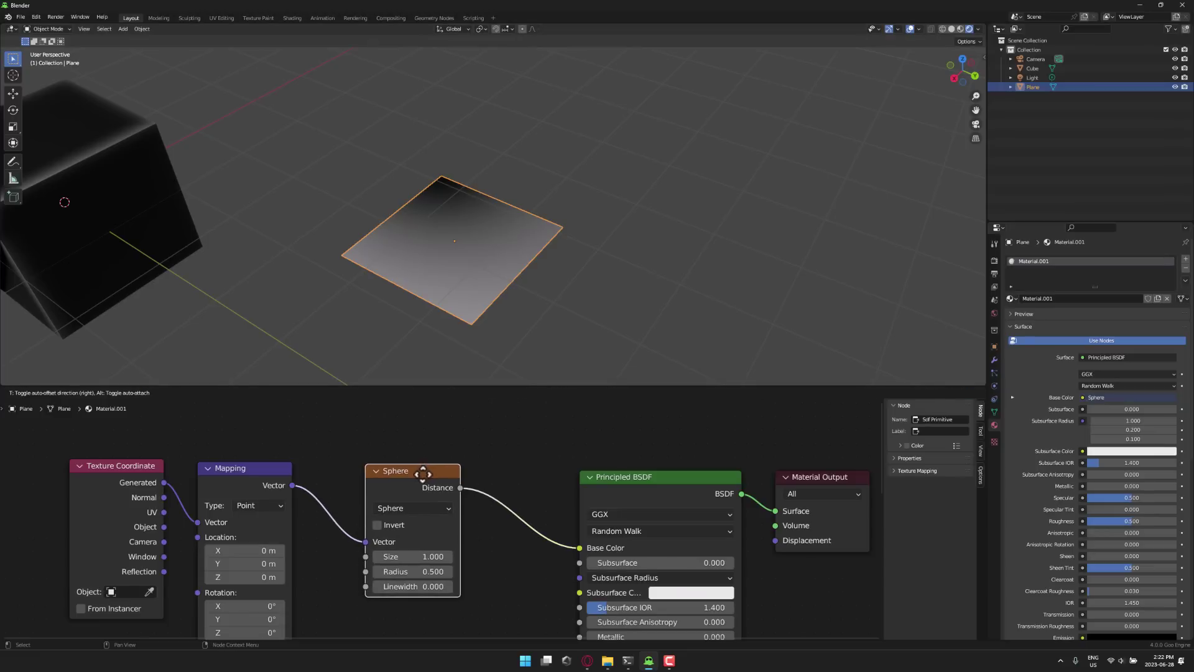
- Set the SDF Sphere node's Size to 1.9 and its Linewidth to 0.1
{"action": "left_click", "coordinate": [410, 557]}
{"action": "type", "text": "2.1"}
{"action": "key", "text": "Return"}
{"action": "left_click_drag", "start_coordinate": [411, 557], "coordinate": [410, 587]}
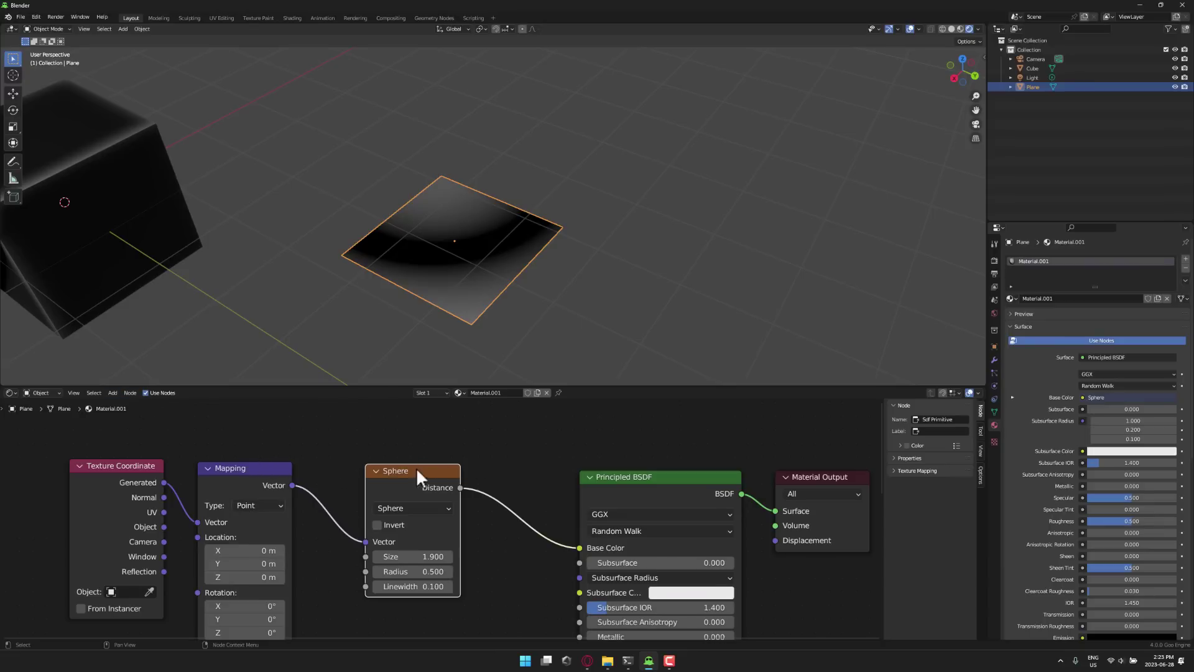
- Append the GooEngineToon node group from GooEngine_ToonShader_Demo.blend in the Downloads folder
{"action": "middle_click_drag", "start_coordinate": [416, 468], "coordinate": [360, 494]}
{"action": "left_click", "coordinate": [113, 393]}
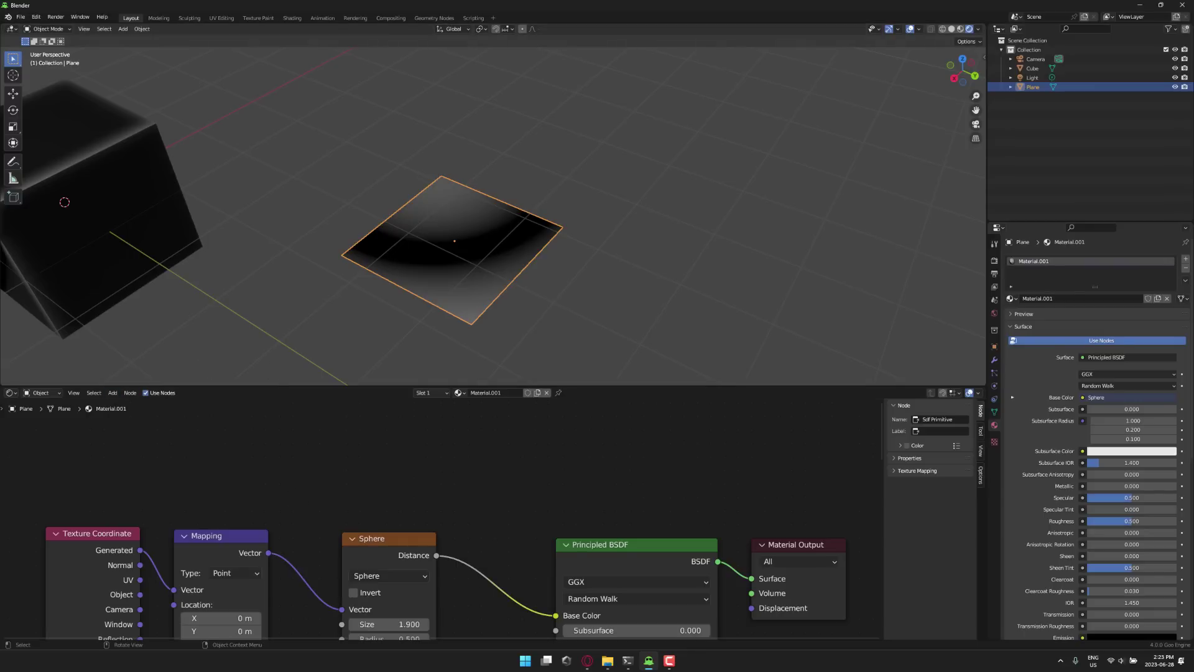
{"action": "left_click", "coordinate": [20, 17]}
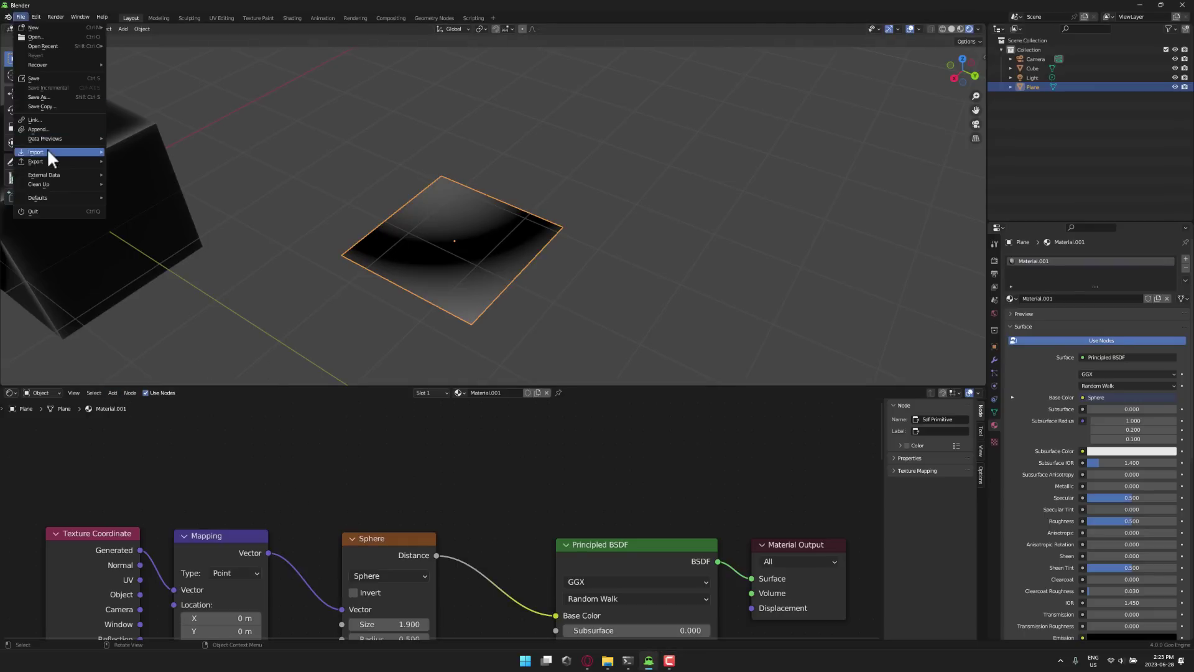
{"action": "left_click", "coordinate": [47, 129]}
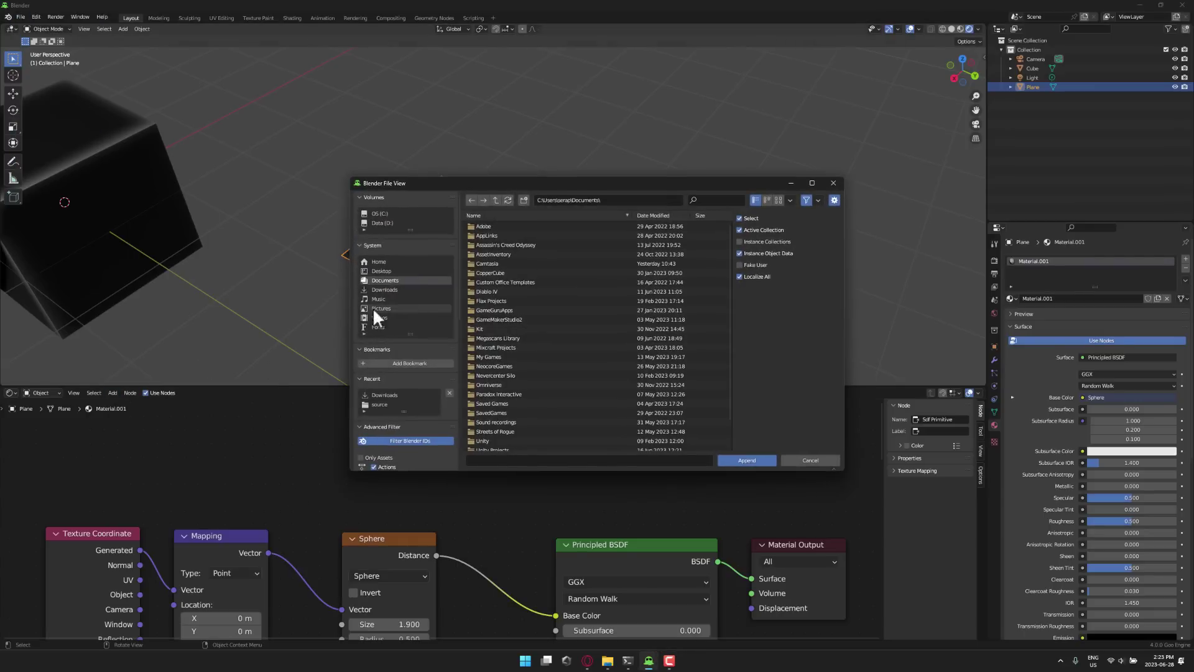
{"action": "left_click", "coordinate": [397, 287]}
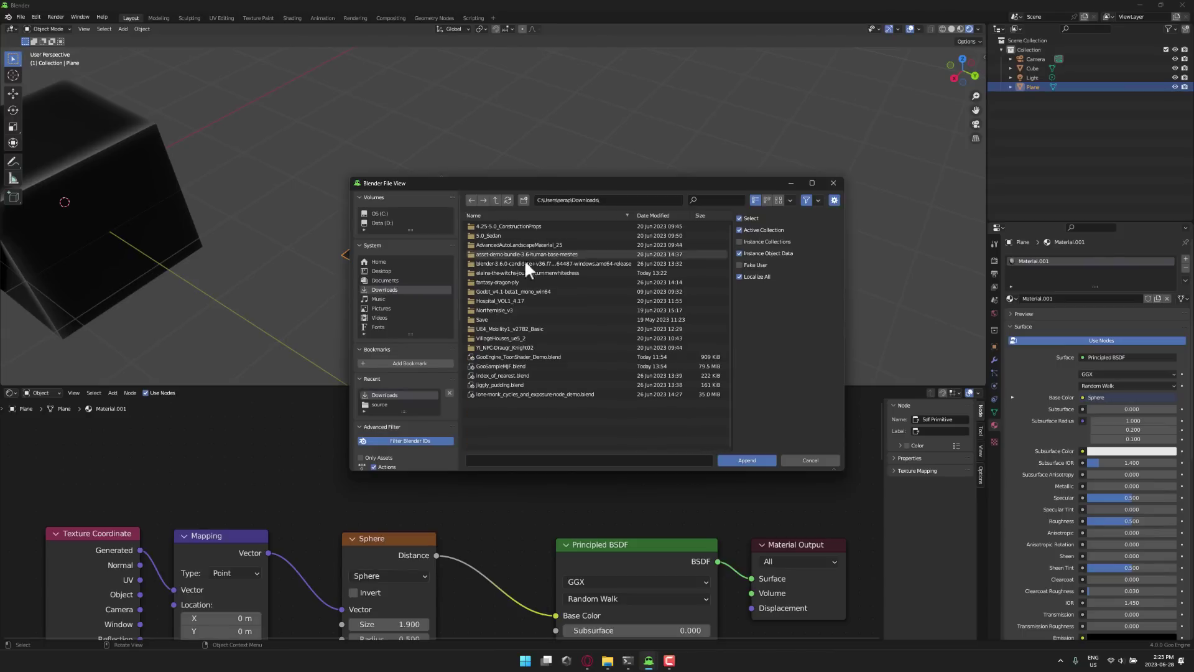
{"action": "left_click", "coordinate": [526, 357]}
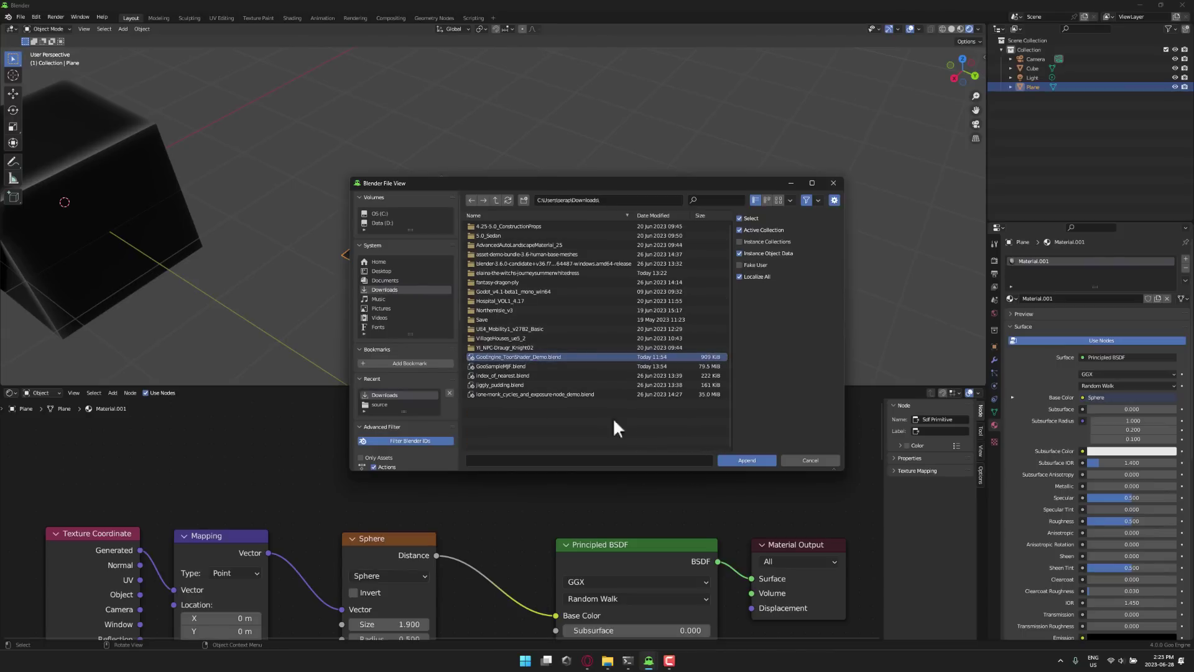
{"action": "left_click", "coordinate": [762, 460]}
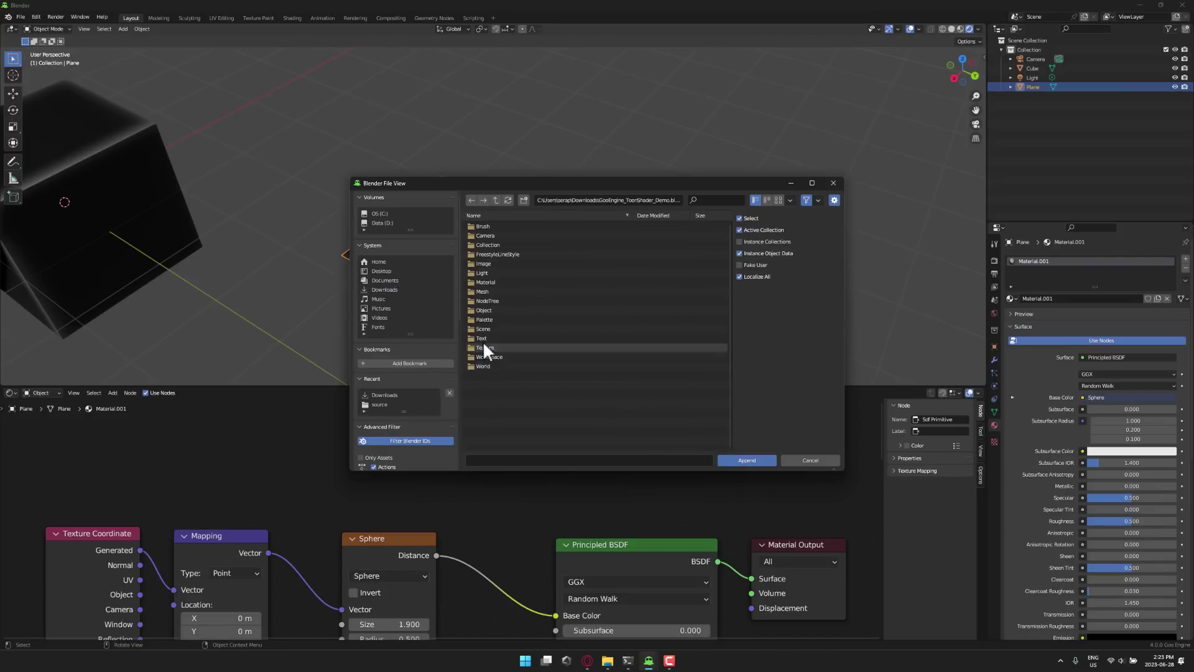
{"action": "double_click", "coordinate": [487, 300]}
{"action": "double_click", "coordinate": [481, 228]}
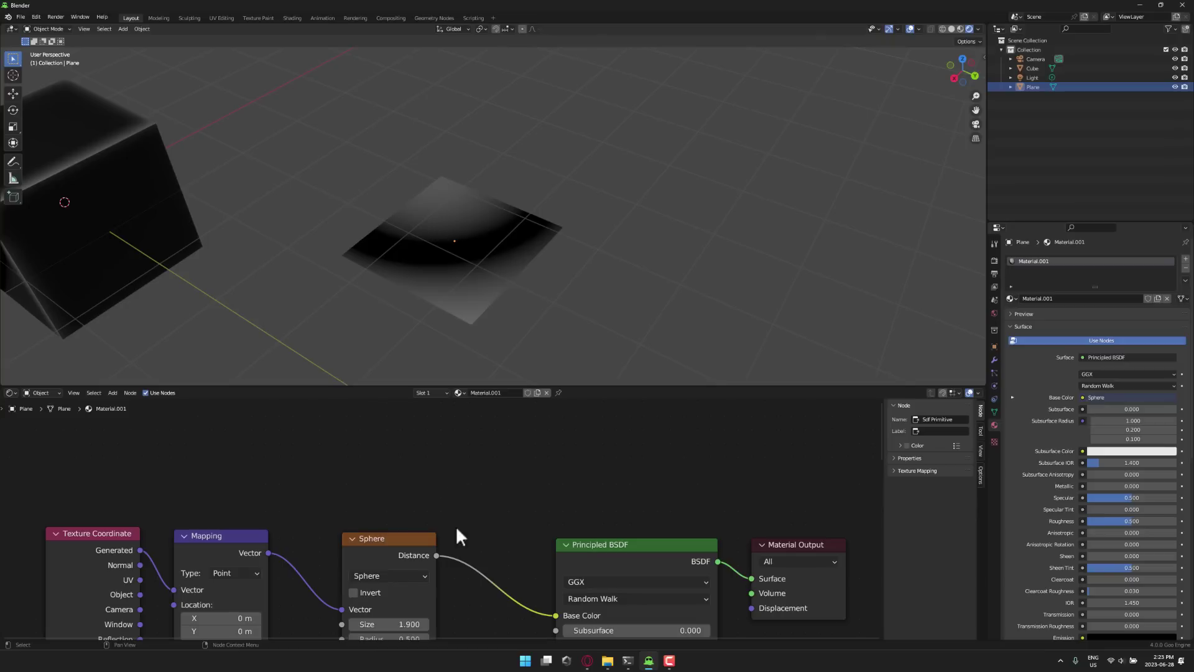
- Add the GooEngineToon group node to the plane's material and link its Color output to the Principled BSDF's Base Color
{"action": "middle_click_drag", "start_coordinate": [476, 511], "coordinate": [484, 601]}
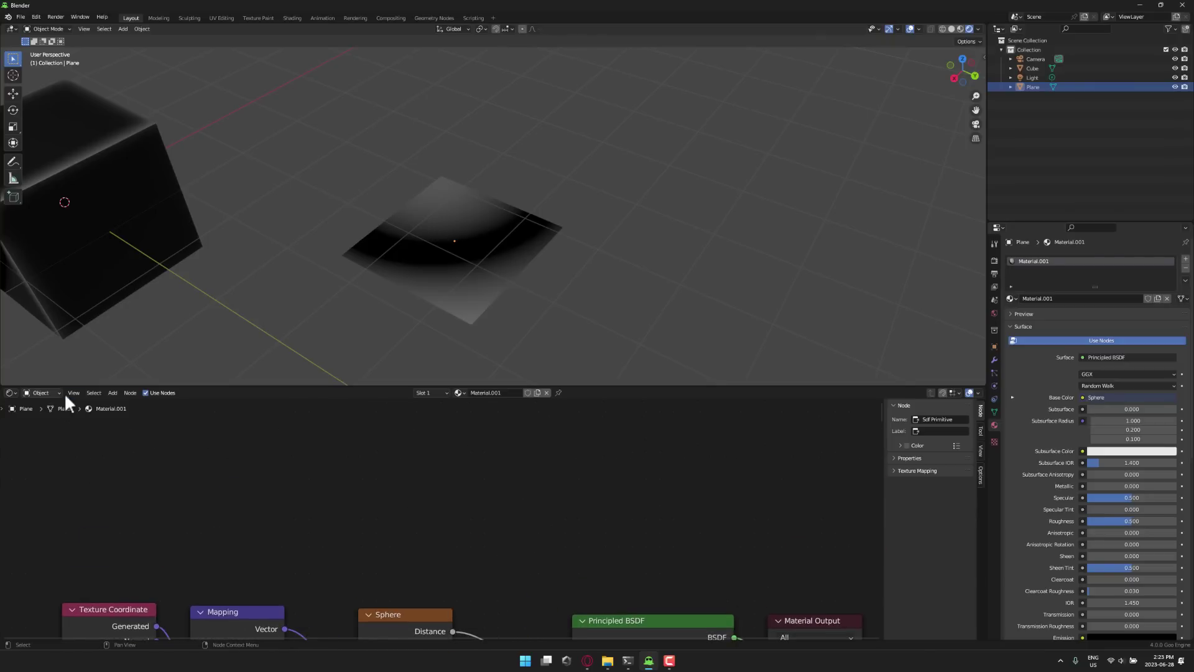
{"action": "left_click", "coordinate": [118, 394]}
{"action": "mouse_move", "coordinate": [145, 501]}
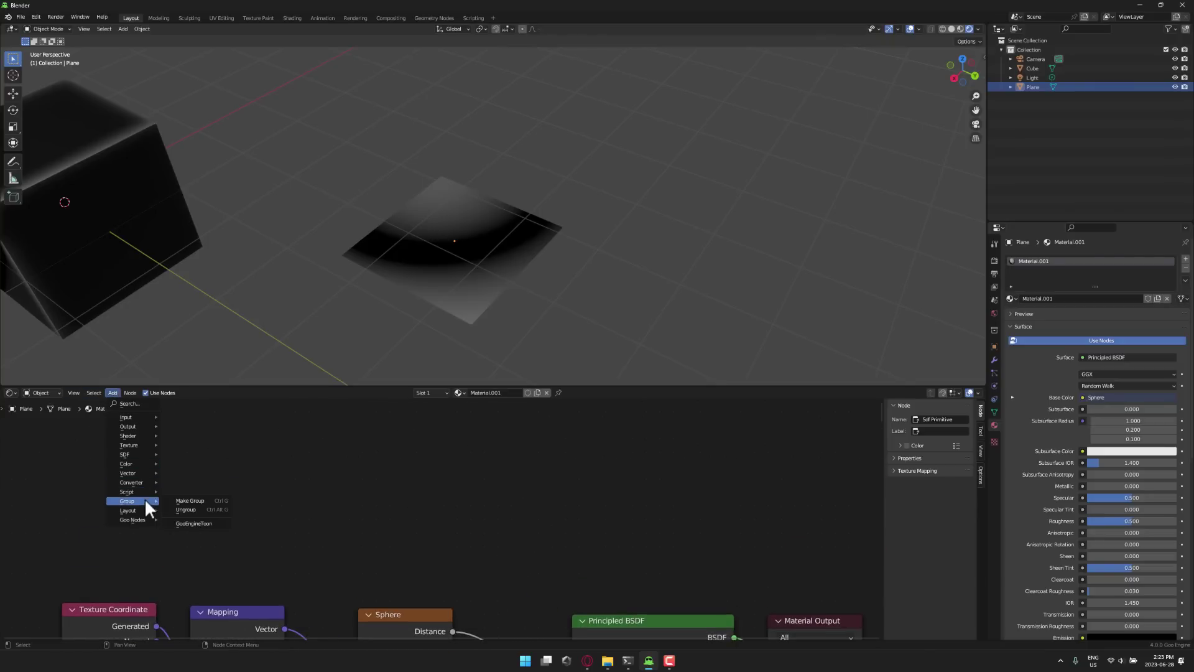
{"action": "left_click", "coordinate": [194, 523]}
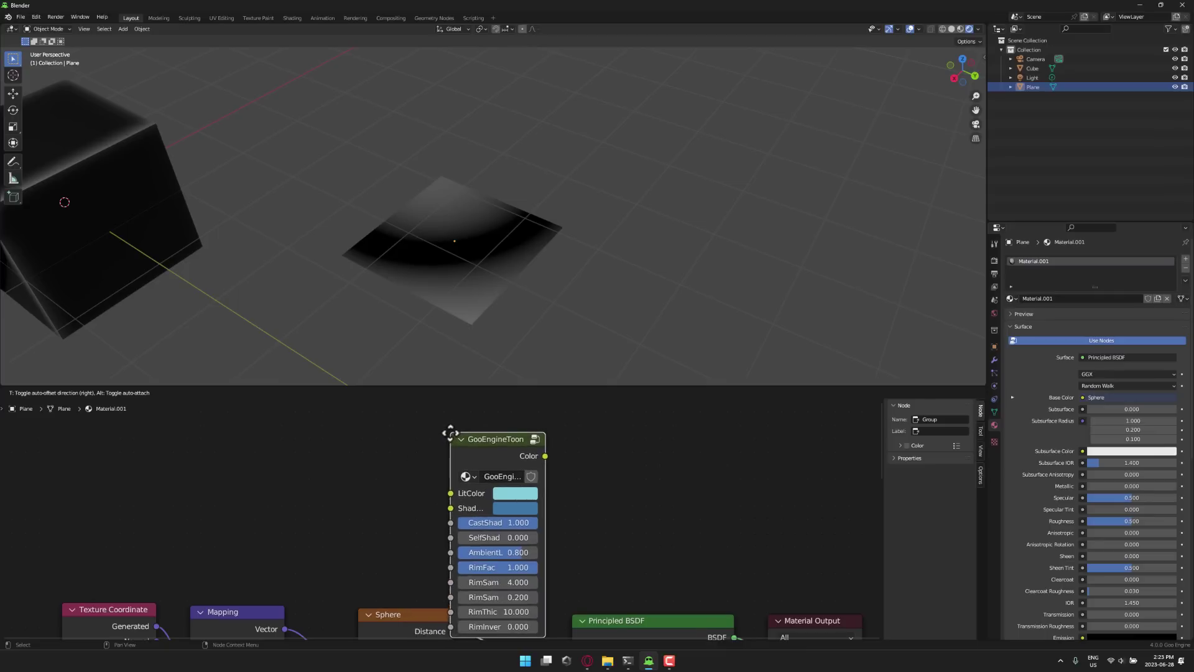
{"action": "left_click", "coordinate": [522, 477]}
{"action": "middle_click_drag", "start_coordinate": [592, 454], "coordinate": [532, 482]}
{"action": "middle_click_drag", "start_coordinate": [589, 526], "coordinate": [548, 549]}
- Open the GooEngineToon group and examine its Rim and Diffuse Rebuilt node sections through to the Group Output
{"action": "key", "text": "Tab"}
{"action": "middle_click_drag", "start_coordinate": [497, 480], "coordinate": [370, 412]}
{"action": "scroll", "coordinate": [465, 470], "scroll_direction": "down", "scroll_amount": 3}
{"action": "middle_click_drag", "start_coordinate": [477, 470], "coordinate": [293, 573]}
{"action": "left_click_drag", "start_coordinate": [335, 428], "coordinate": [328, 424]}
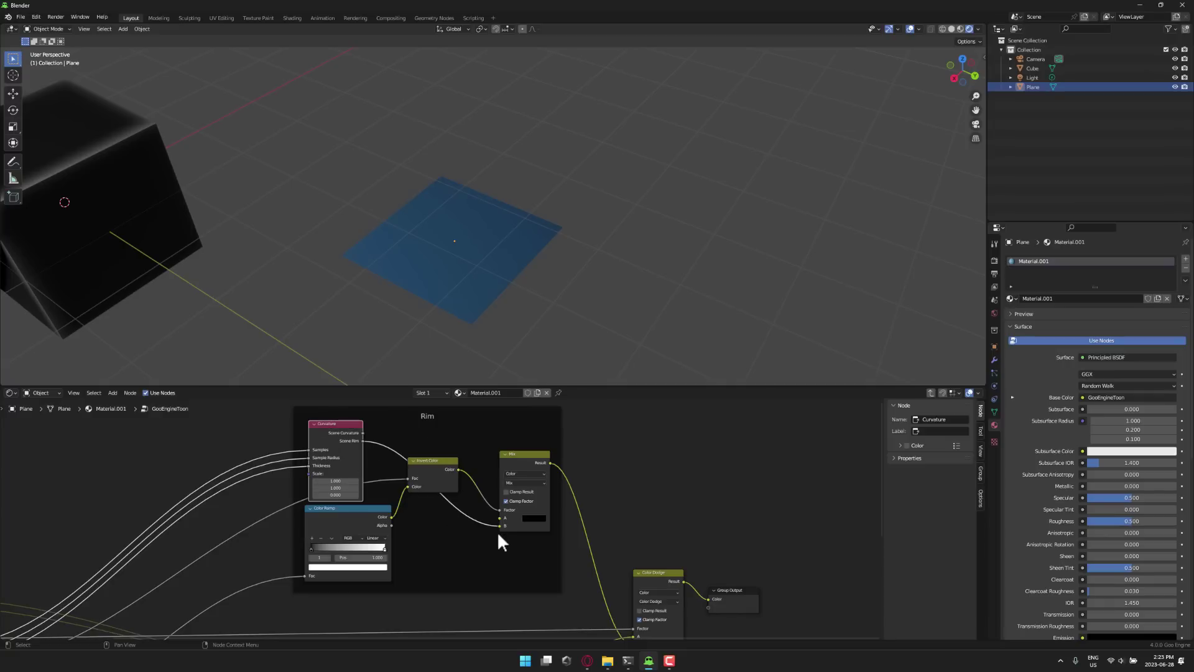
{"action": "middle_click_drag", "start_coordinate": [498, 539], "coordinate": [502, 513]}
{"action": "middle_click_drag", "start_coordinate": [467, 600], "coordinate": [498, 485]}
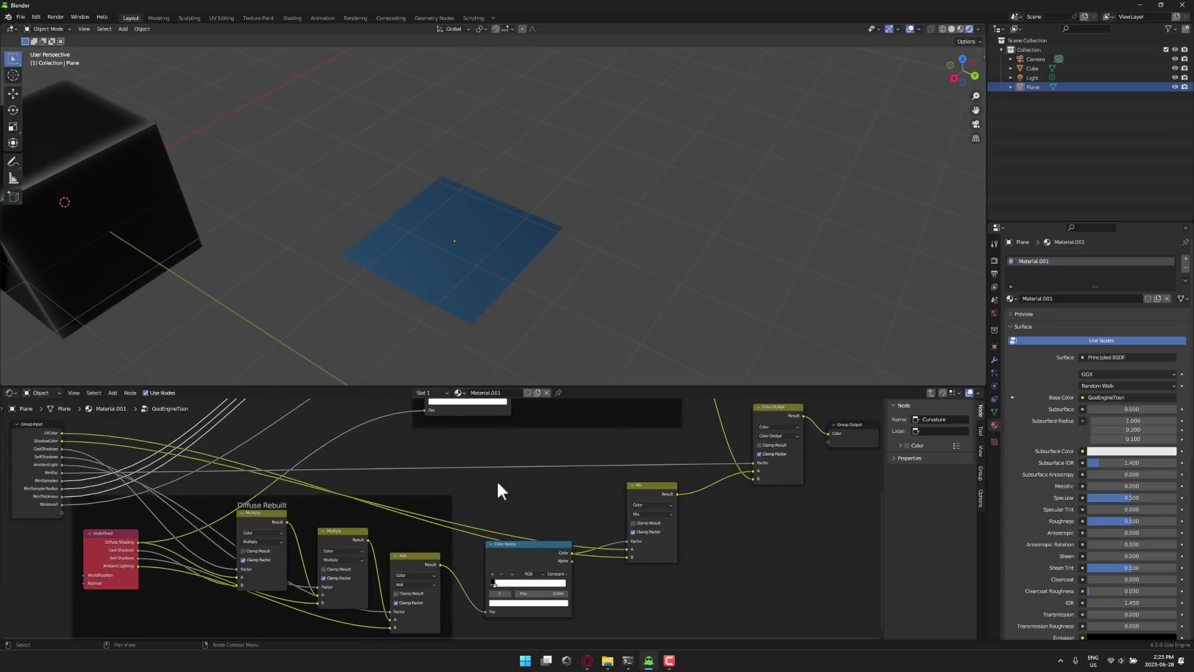
{"action": "left_click", "coordinate": [120, 392]}
- Switch to the web browser in full screen and bring up the Patreon post on the Goo Engine 3.6.0 build
{"action": "left_click", "coordinate": [587, 661]}
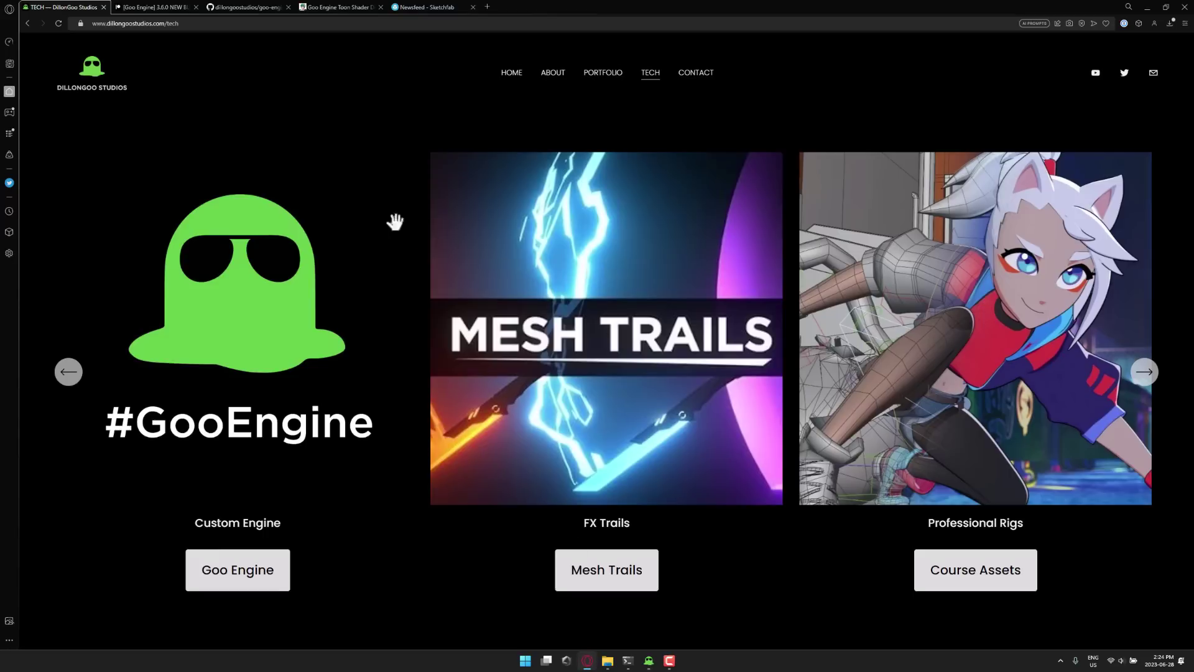
{"action": "key", "text": "F11"}
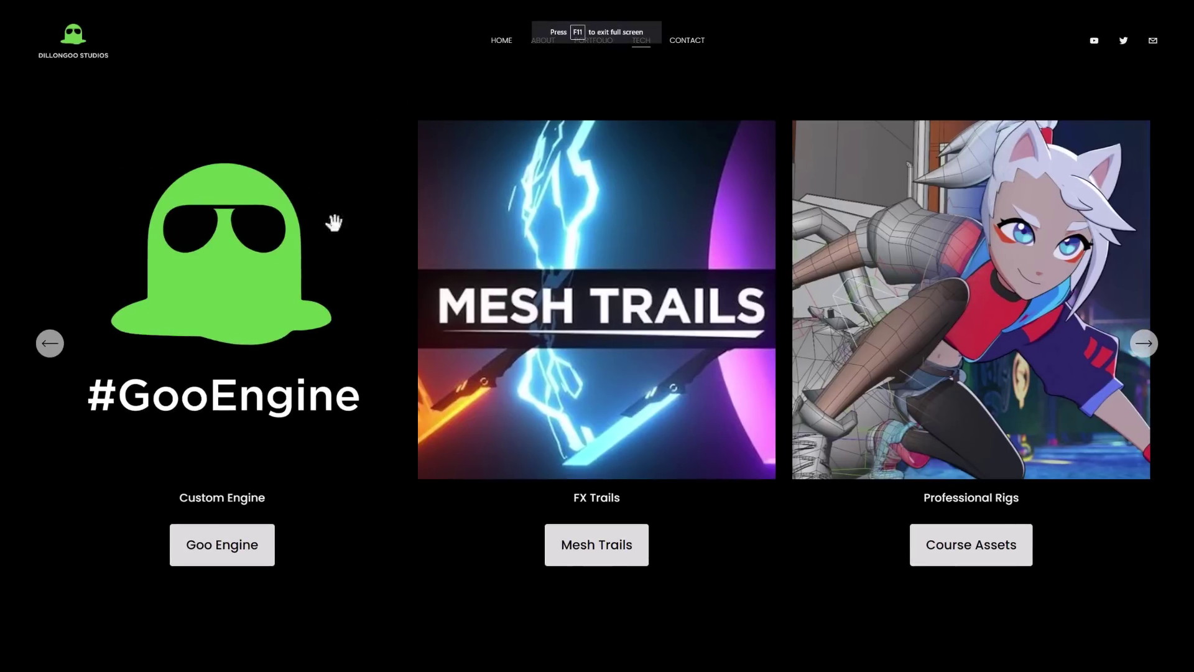
{"action": "key", "text": "ctrl+Tab"}
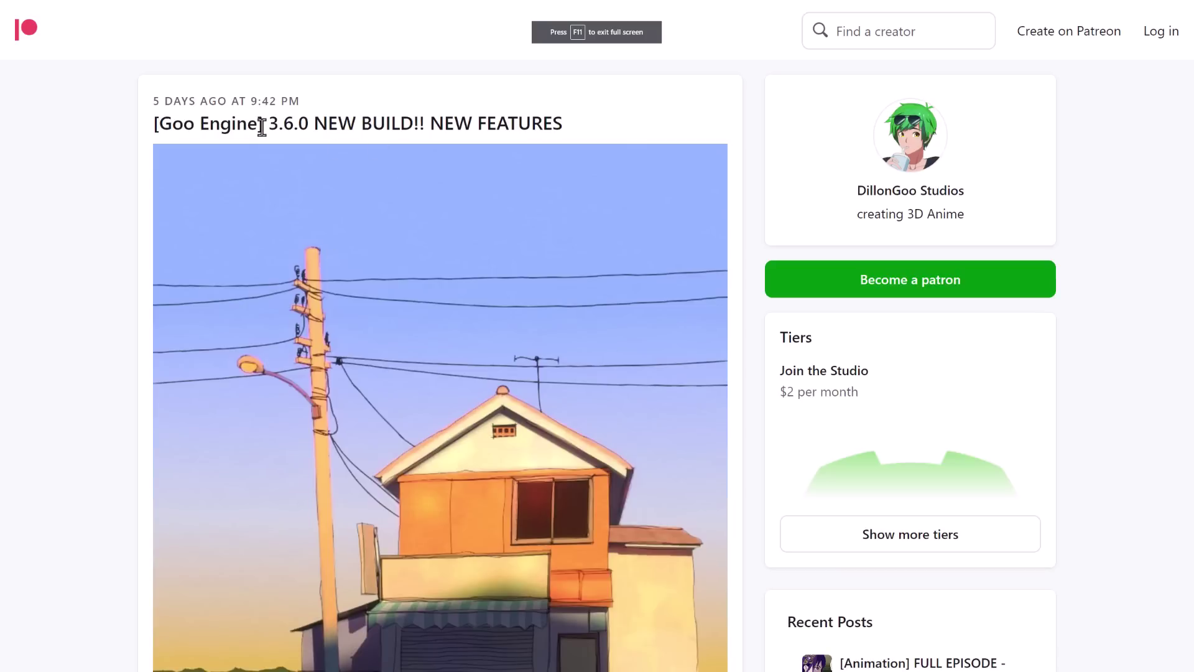
- Read the post's introduction and the Rendering Tools notes on view-layer sample override and custom holdout behavior
{"action": "left_click_drag", "start_coordinate": [267, 124], "coordinate": [566, 124]}
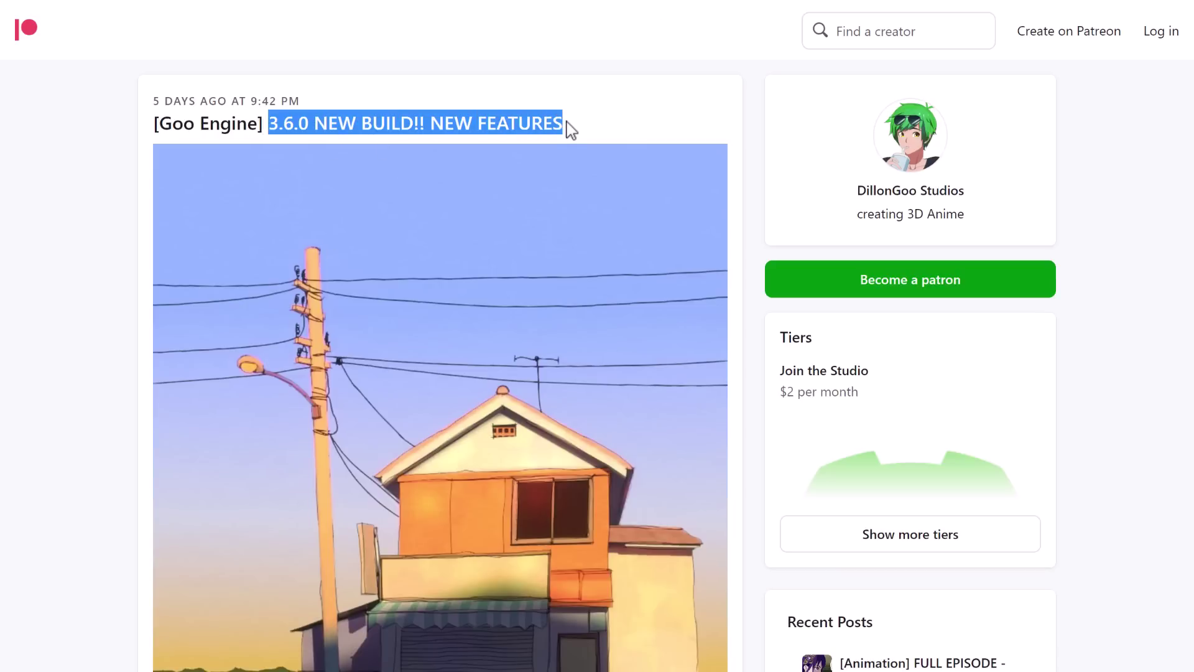
{"action": "scroll", "coordinate": [574, 133], "scroll_direction": "down", "scroll_amount": 5}
{"action": "scroll", "coordinate": [563, 222], "scroll_direction": "down", "scroll_amount": 10}
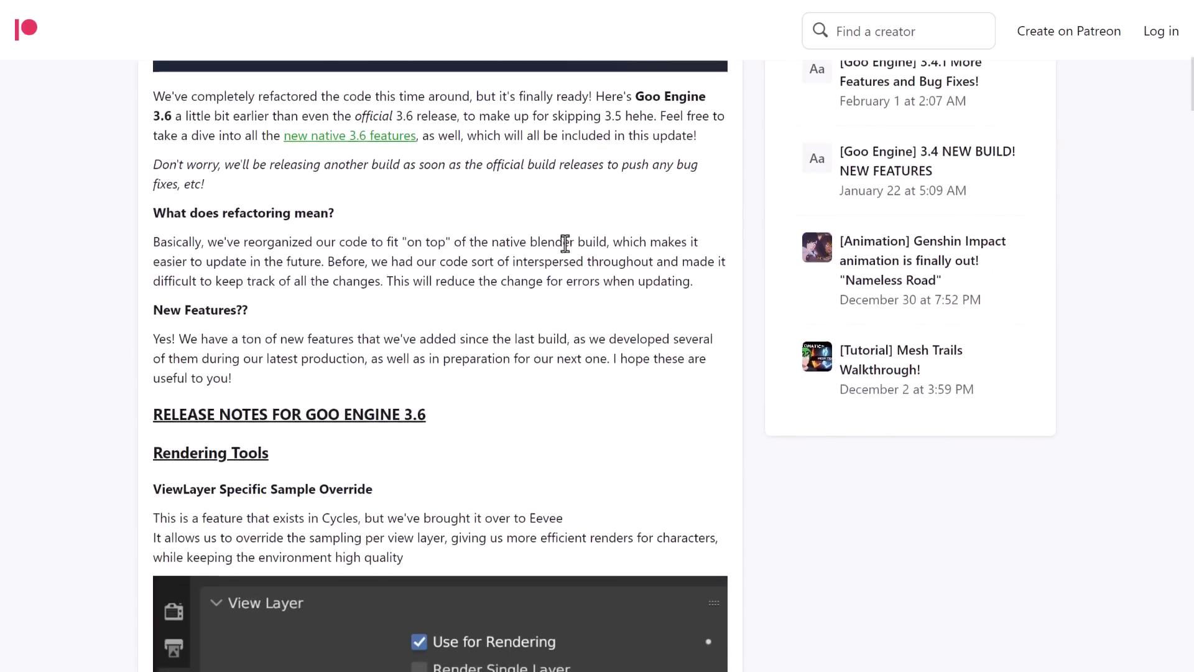
{"action": "scroll", "coordinate": [554, 323], "scroll_direction": "down", "scroll_amount": 2}
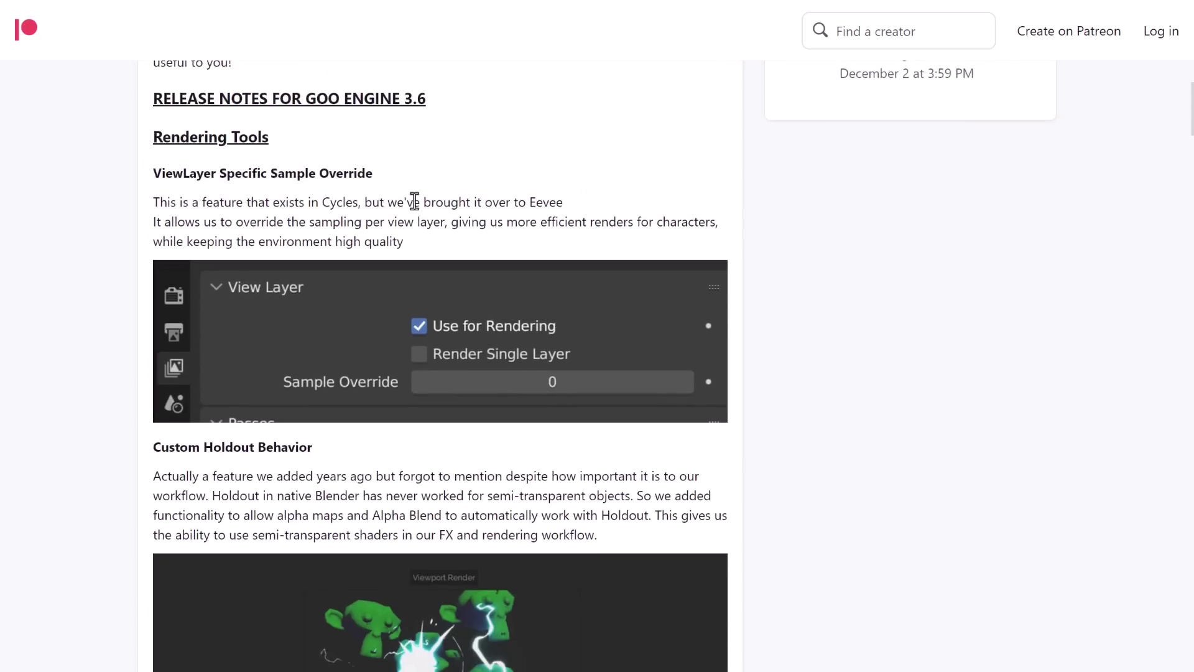
{"action": "left_click_drag", "start_coordinate": [191, 205], "coordinate": [431, 202]}
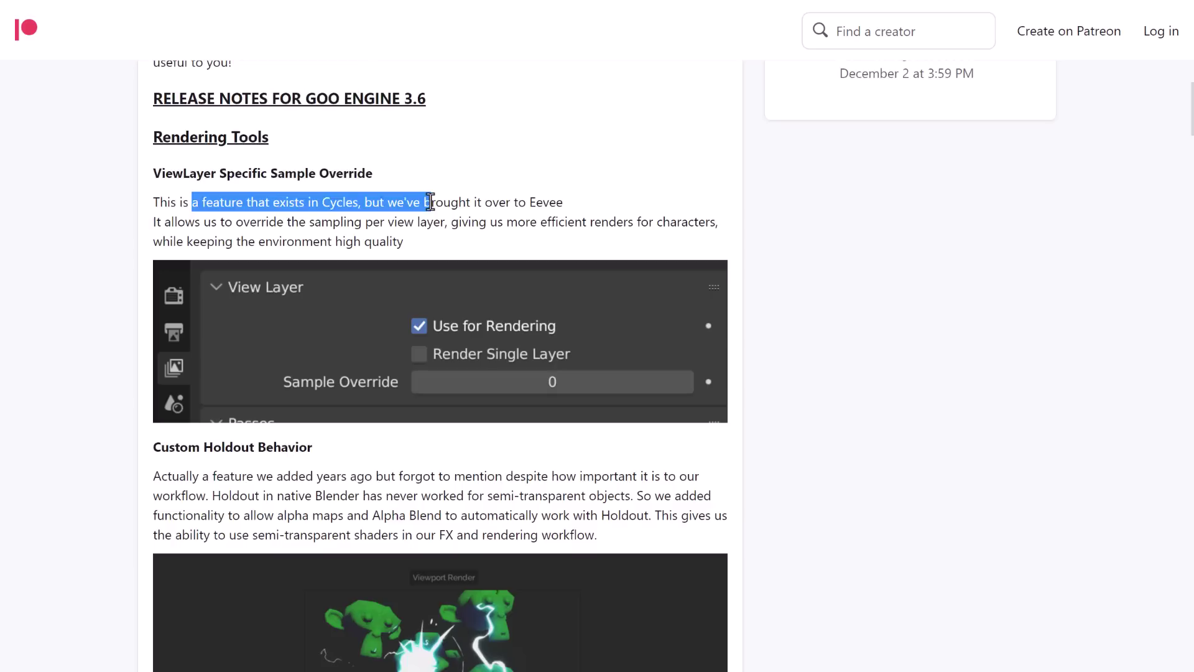
{"action": "left_click", "coordinate": [430, 204]}
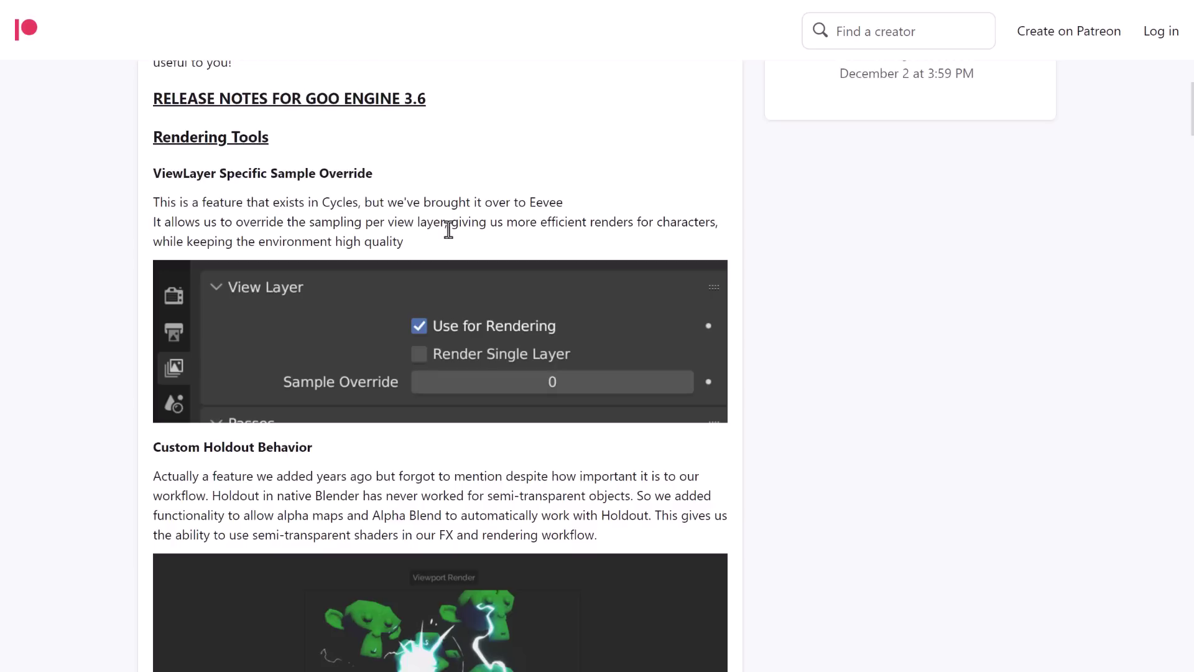
{"action": "scroll", "coordinate": [272, 247], "scroll_direction": "down", "scroll_amount": 1}
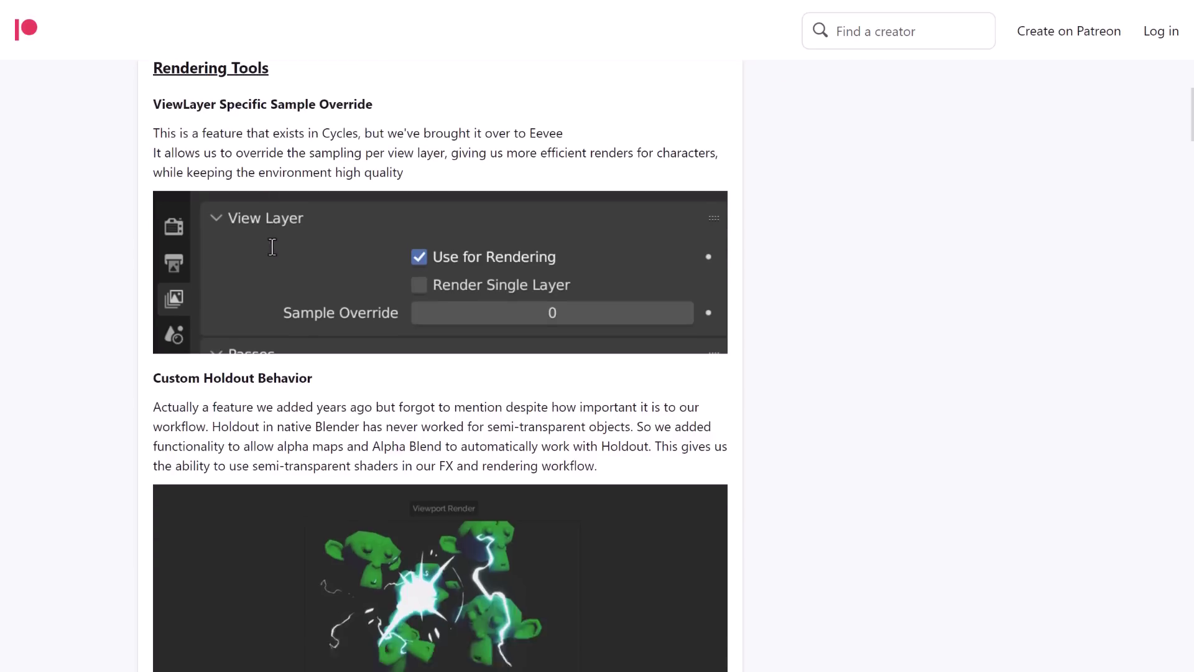
{"action": "scroll", "coordinate": [272, 246], "scroll_direction": "down", "scroll_amount": 3}
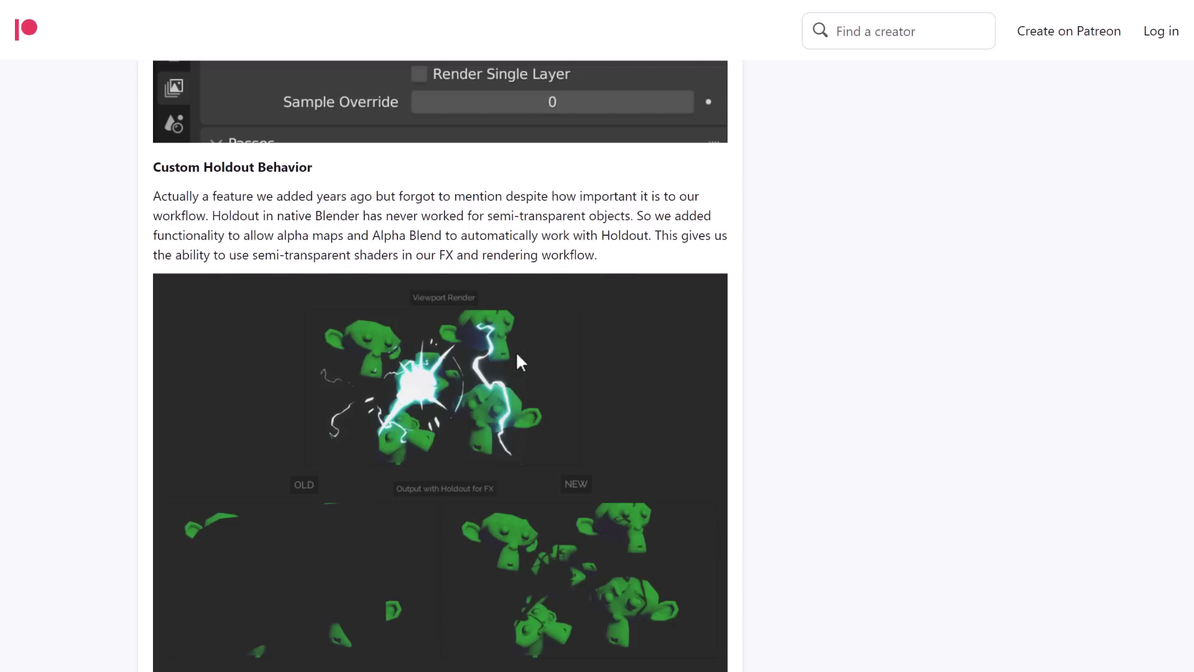
- Review the release notes on Animation Tools and Grease Pencil updates, down to the Autoclose Stroke option
{"action": "scroll", "coordinate": [599, 387], "scroll_direction": "down", "scroll_amount": 10}
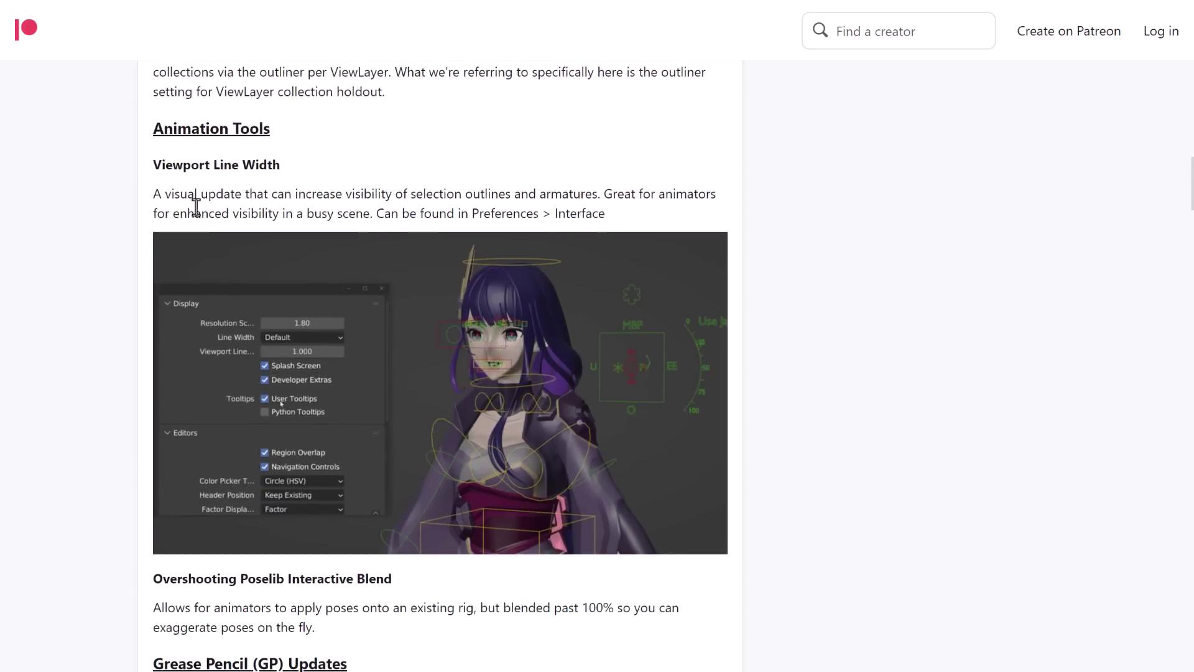
{"action": "scroll", "coordinate": [467, 334], "scroll_direction": "down", "scroll_amount": 7}
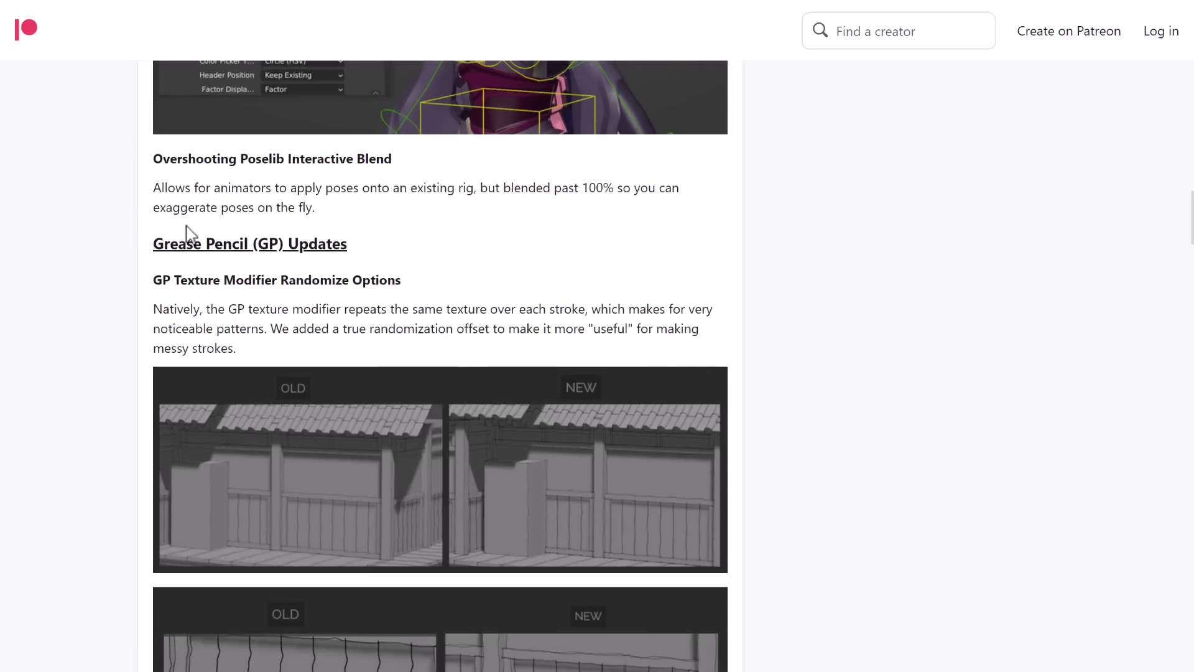
{"action": "scroll", "coordinate": [299, 249], "scroll_direction": "down", "scroll_amount": 2}
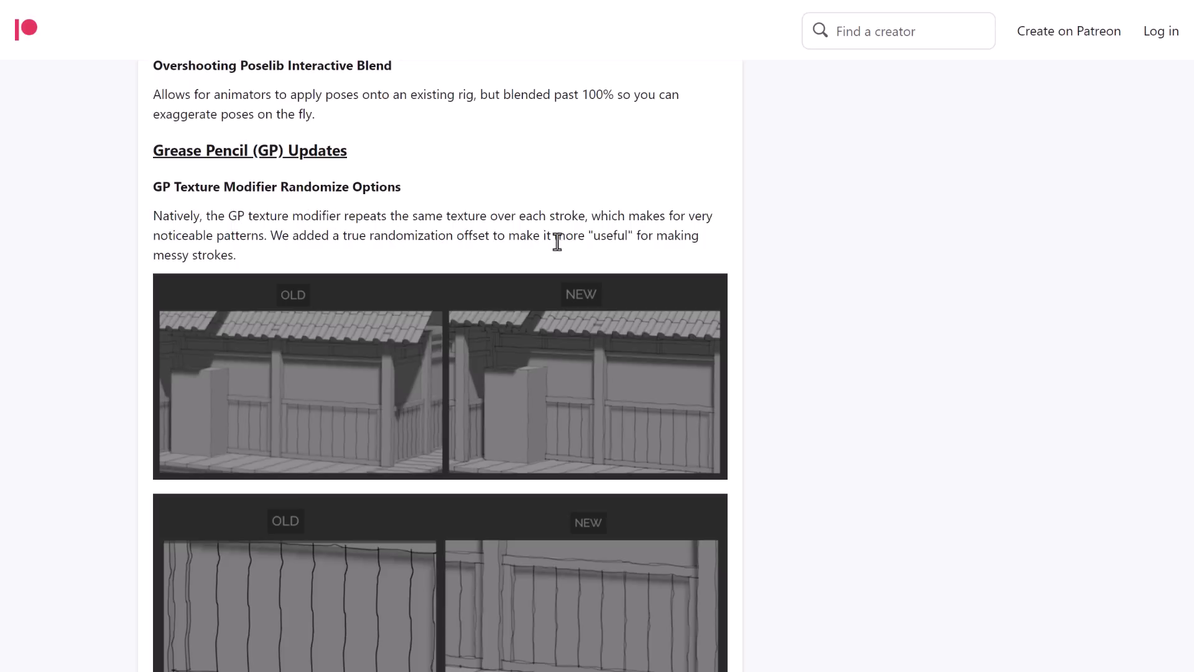
{"action": "scroll", "coordinate": [505, 258], "scroll_direction": "down", "scroll_amount": 8}
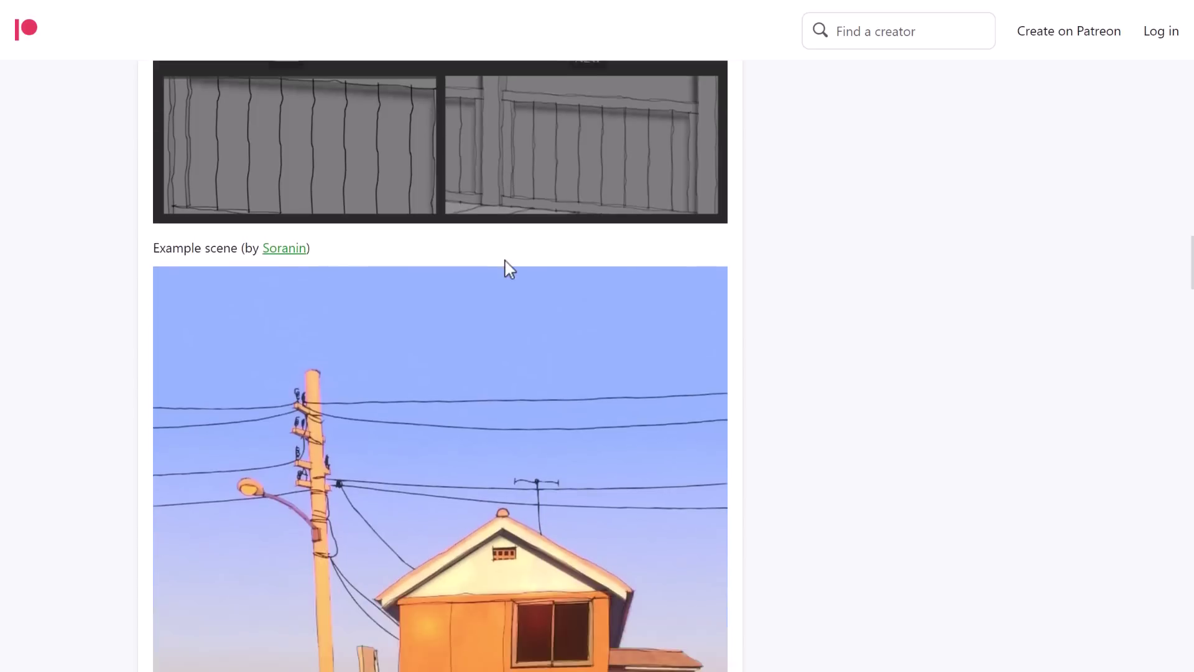
{"action": "scroll", "coordinate": [505, 259], "scroll_direction": "down", "scroll_amount": 11}
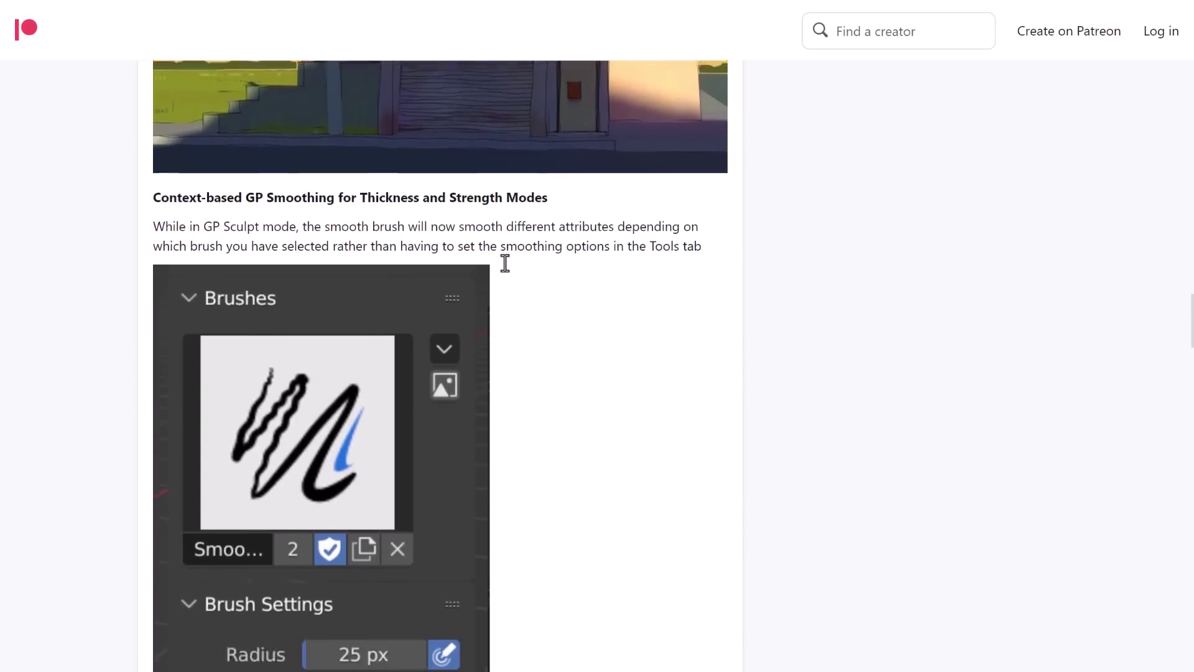
{"action": "scroll", "coordinate": [505, 263], "scroll_direction": "down", "scroll_amount": 1}
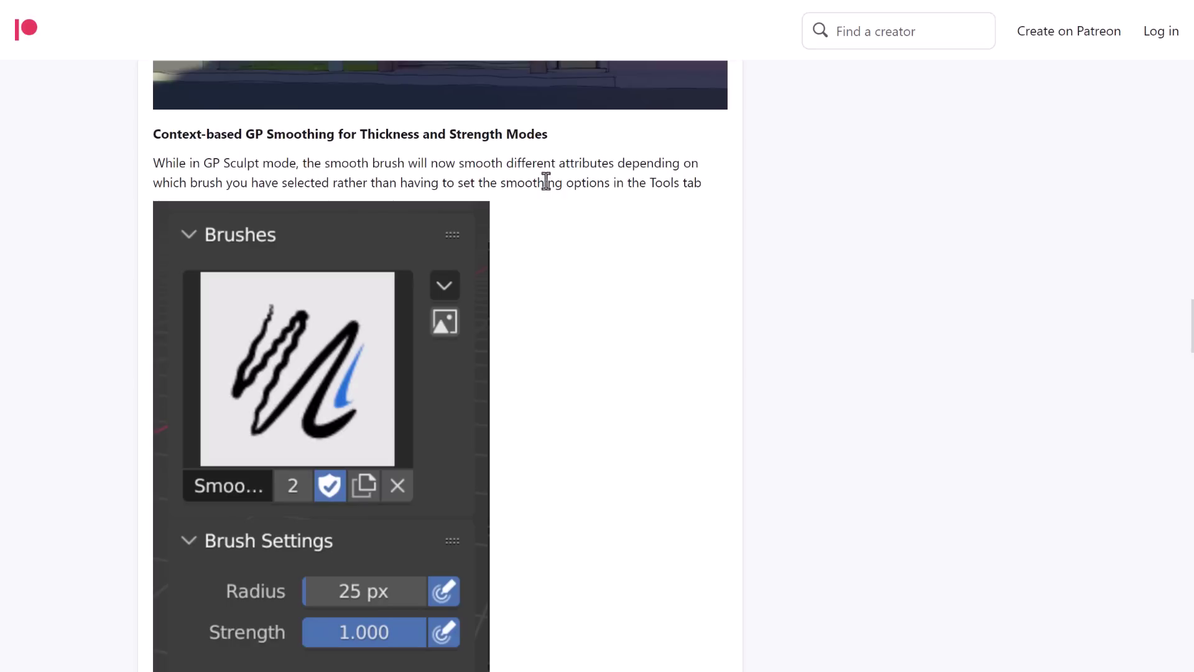
{"action": "scroll", "coordinate": [640, 273], "scroll_direction": "down", "scroll_amount": 10}
{"action": "scroll", "coordinate": [643, 273], "scroll_direction": "down", "scroll_amount": 20}
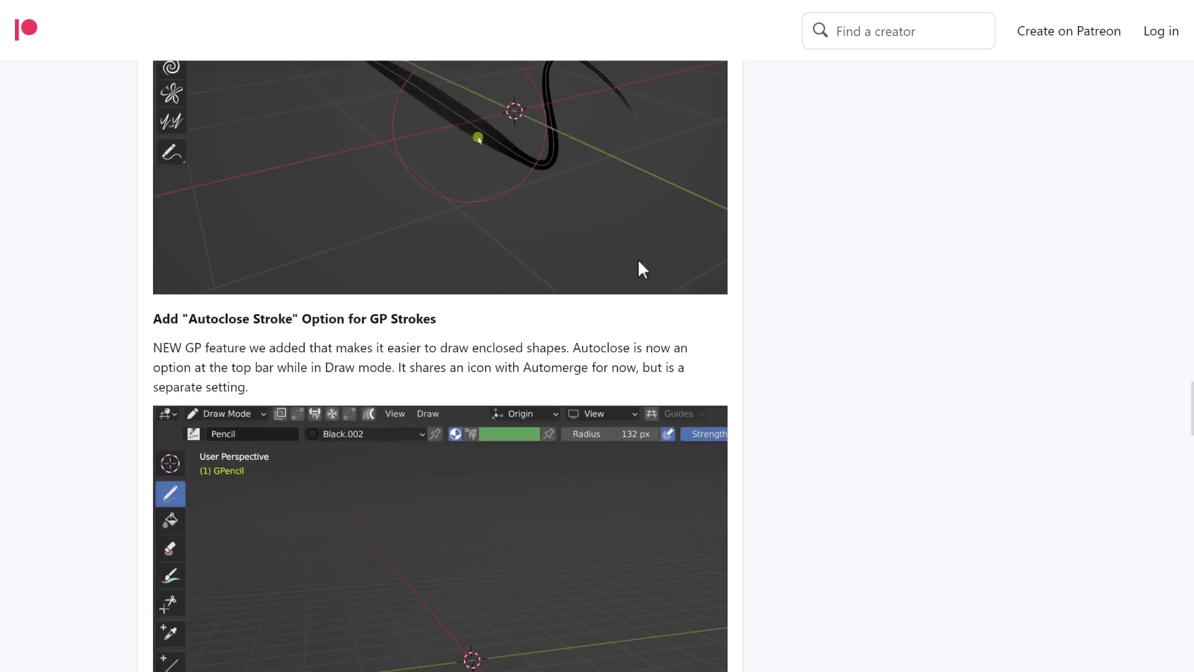
- Review the remaining Grease Pencil and Visual Updates notes through to the comments, and return to the post's beginning
{"action": "scroll", "coordinate": [643, 270], "scroll_direction": "down", "scroll_amount": 12}
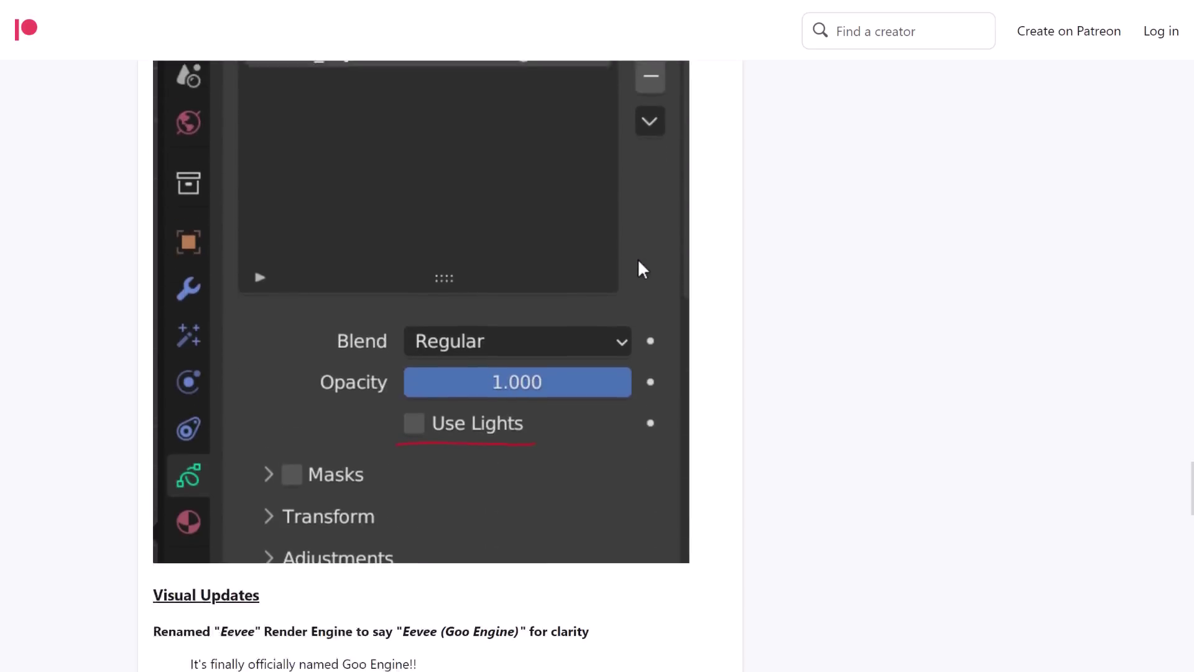
{"action": "scroll", "coordinate": [641, 265], "scroll_direction": "down", "scroll_amount": 5}
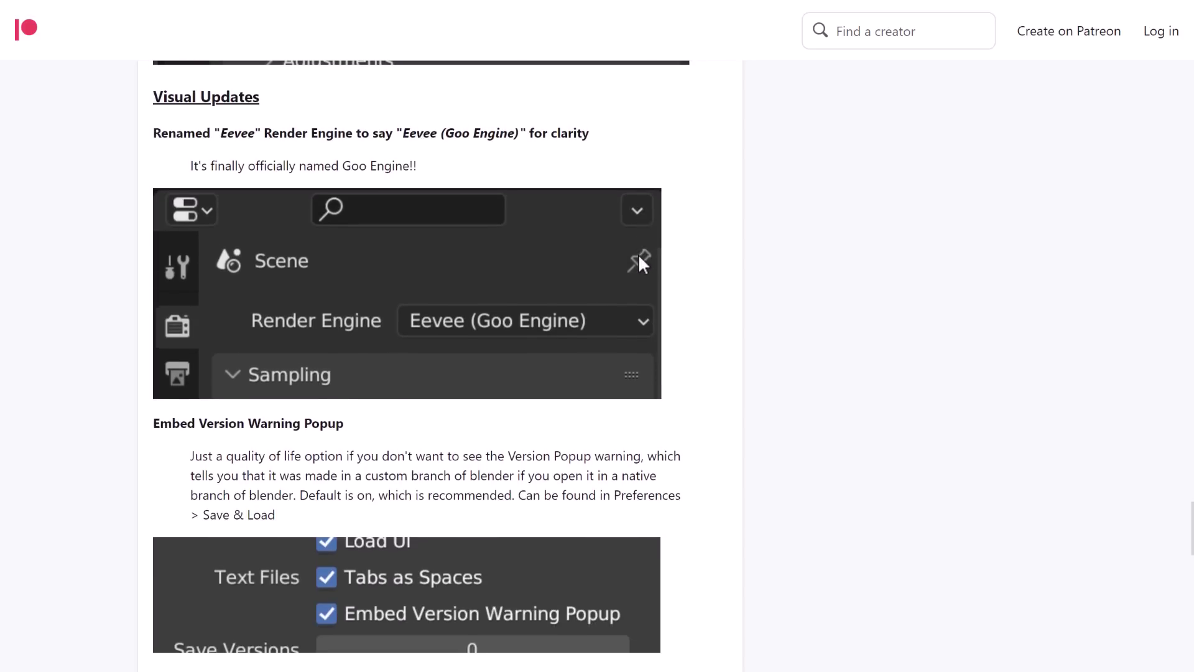
{"action": "scroll", "coordinate": [643, 264], "scroll_direction": "down", "scroll_amount": 8}
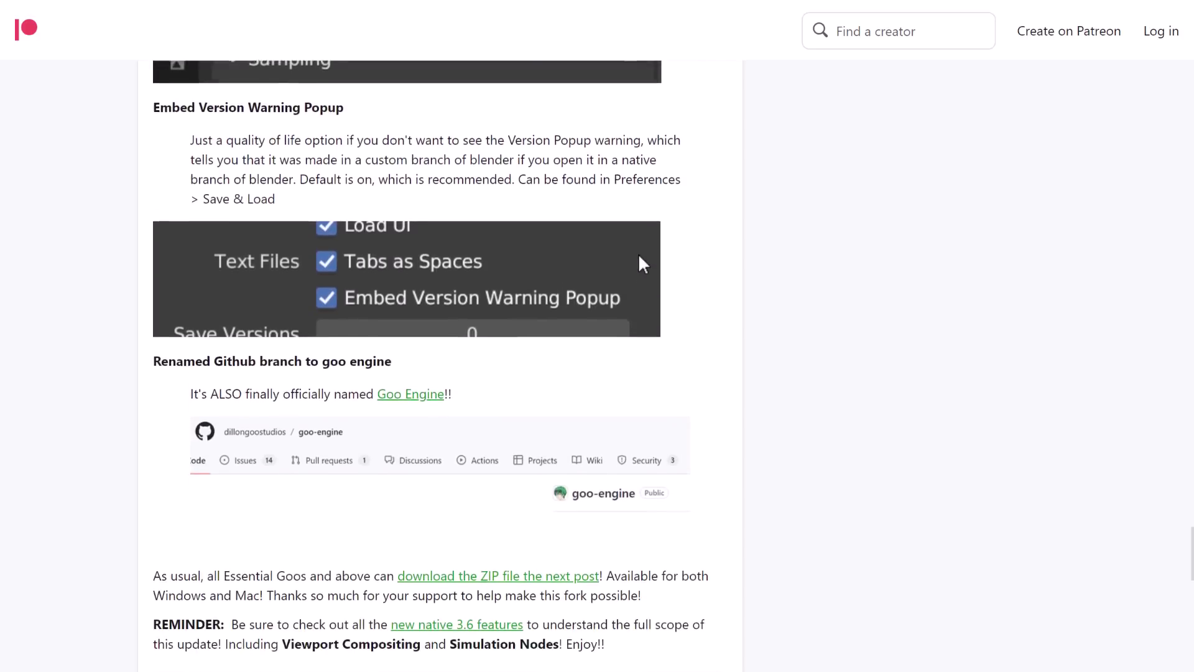
{"action": "scroll", "coordinate": [643, 264], "scroll_direction": "down", "scroll_amount": 2}
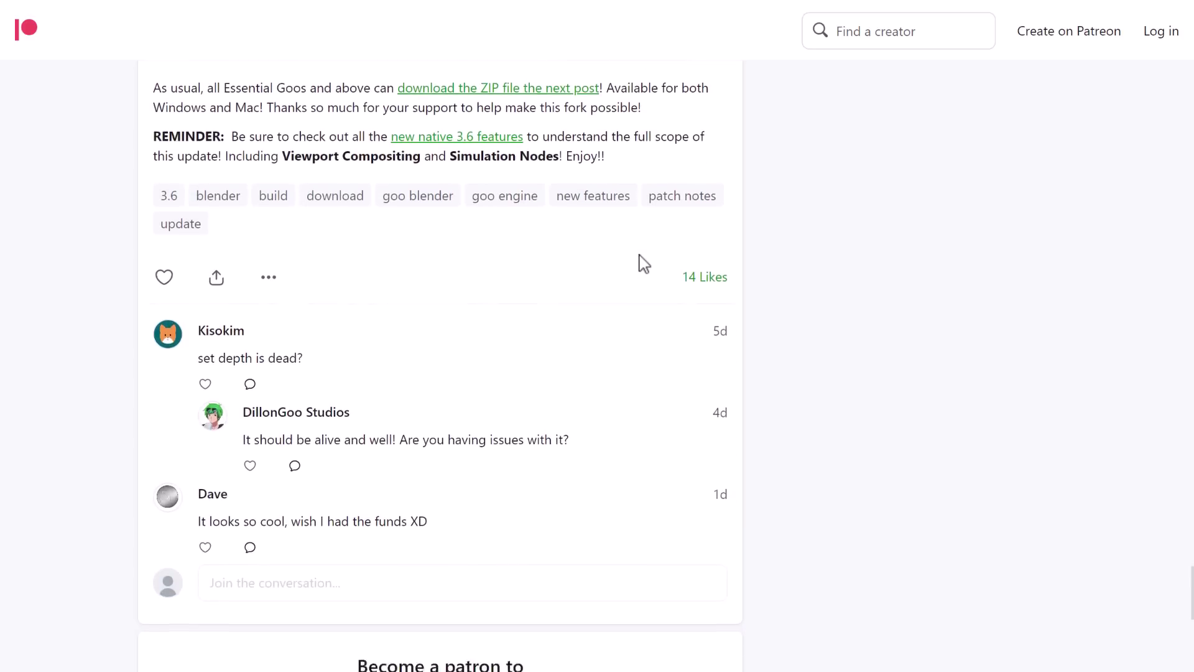
{"action": "scroll", "coordinate": [587, 322], "scroll_direction": "up", "scroll_amount": 20}
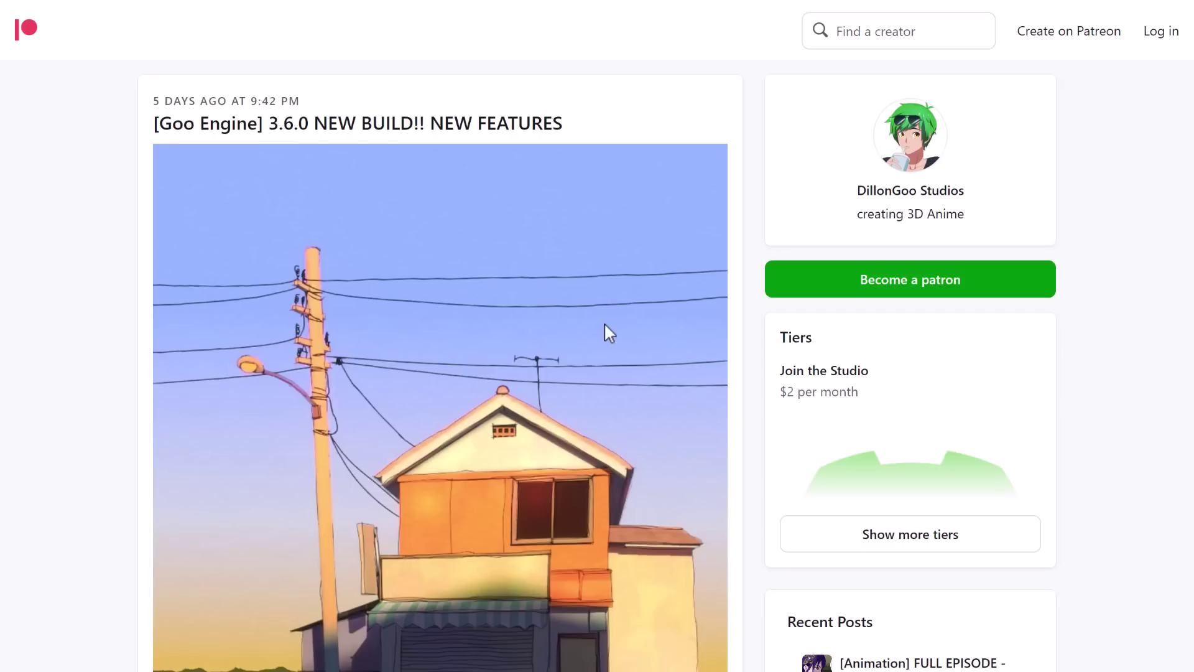
- Review the Patreon membership tiers beside the post, highlighting the $5 Essentials tier and its Goo Engine download benefit
{"action": "scroll", "coordinate": [877, 506], "scroll_direction": "down", "scroll_amount": 6}
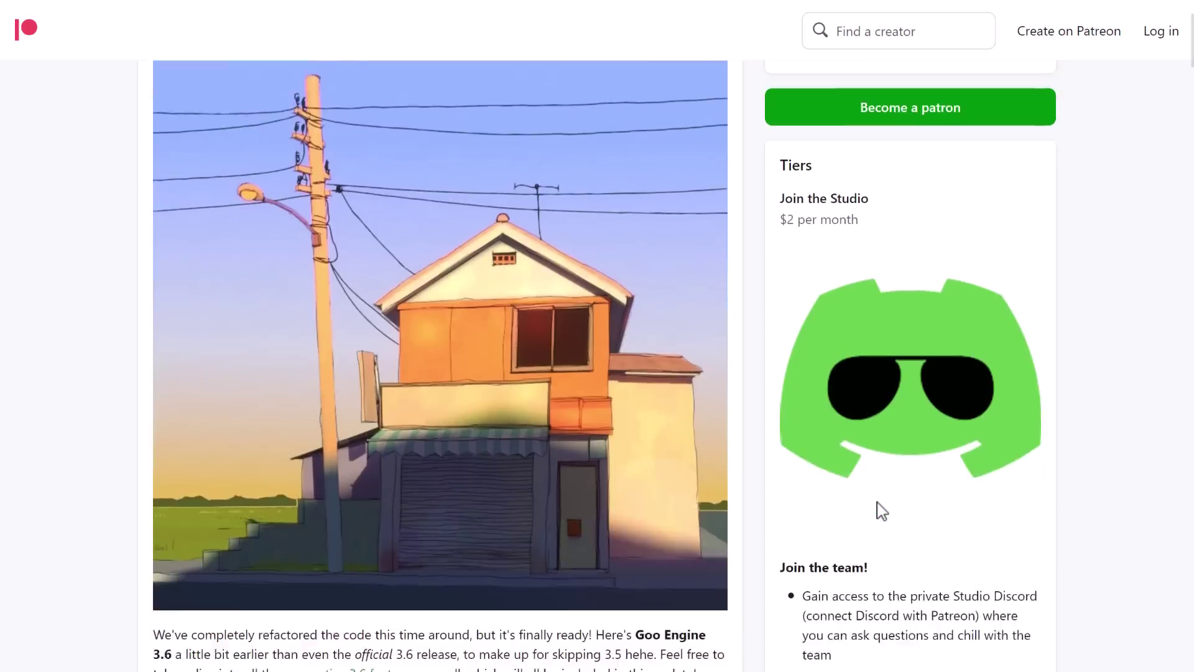
{"action": "scroll", "coordinate": [880, 507], "scroll_direction": "down", "scroll_amount": 10}
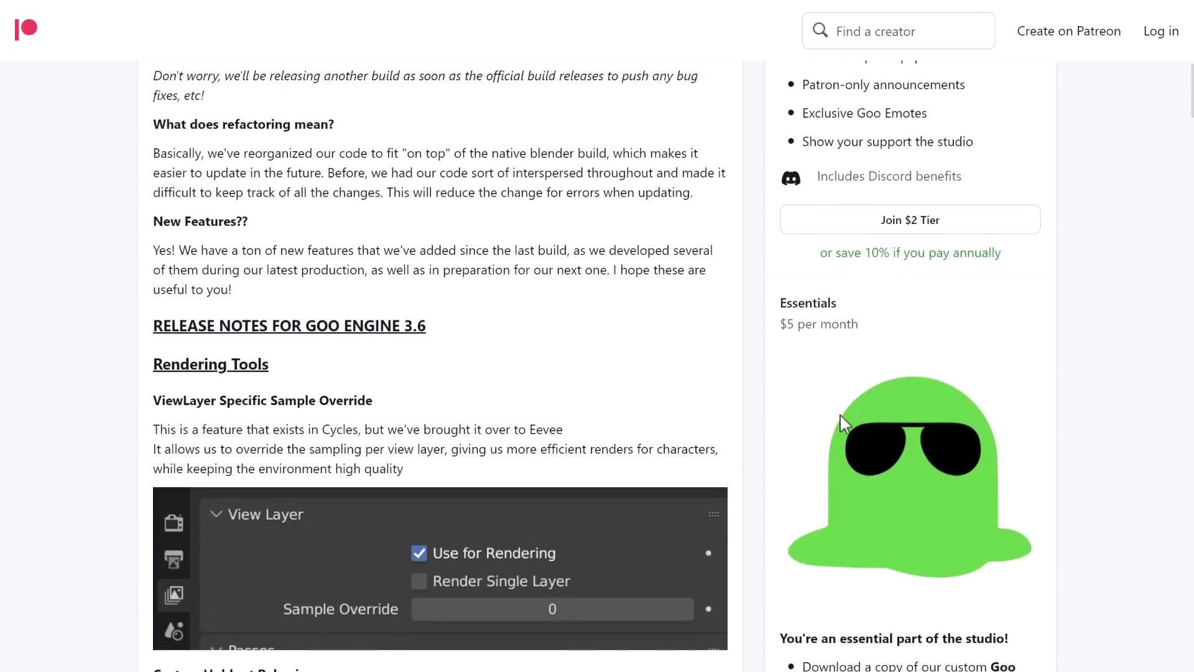
{"action": "scroll", "coordinate": [840, 411], "scroll_direction": "up", "scroll_amount": 2}
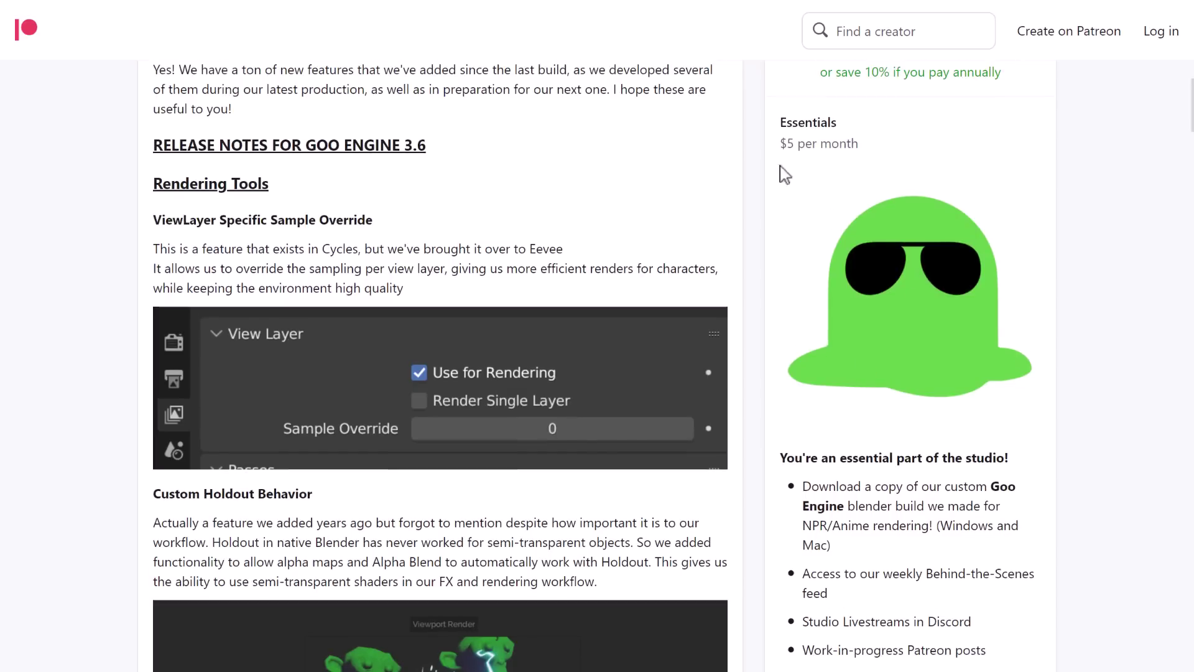
{"action": "left_click_drag", "start_coordinate": [800, 150], "coordinate": [877, 152]}
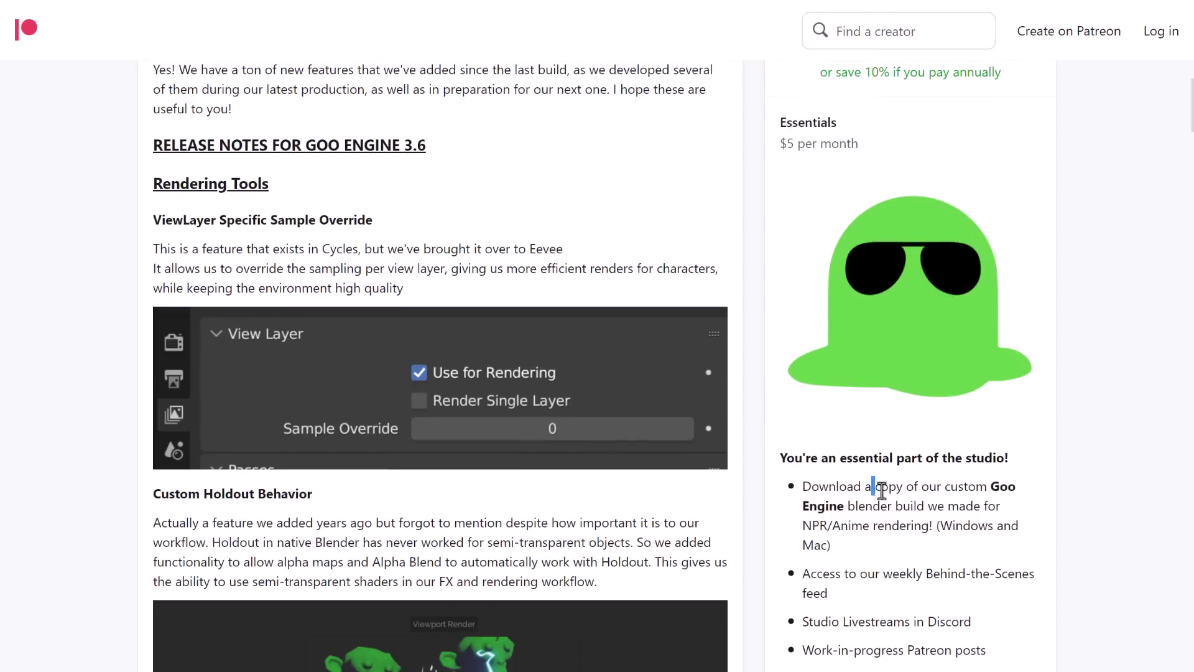
{"action": "left_click_drag", "start_coordinate": [874, 487], "coordinate": [965, 558]}
{"action": "left_click", "coordinate": [966, 558]}
{"action": "scroll", "coordinate": [928, 528], "scroll_direction": "down", "scroll_amount": 2}
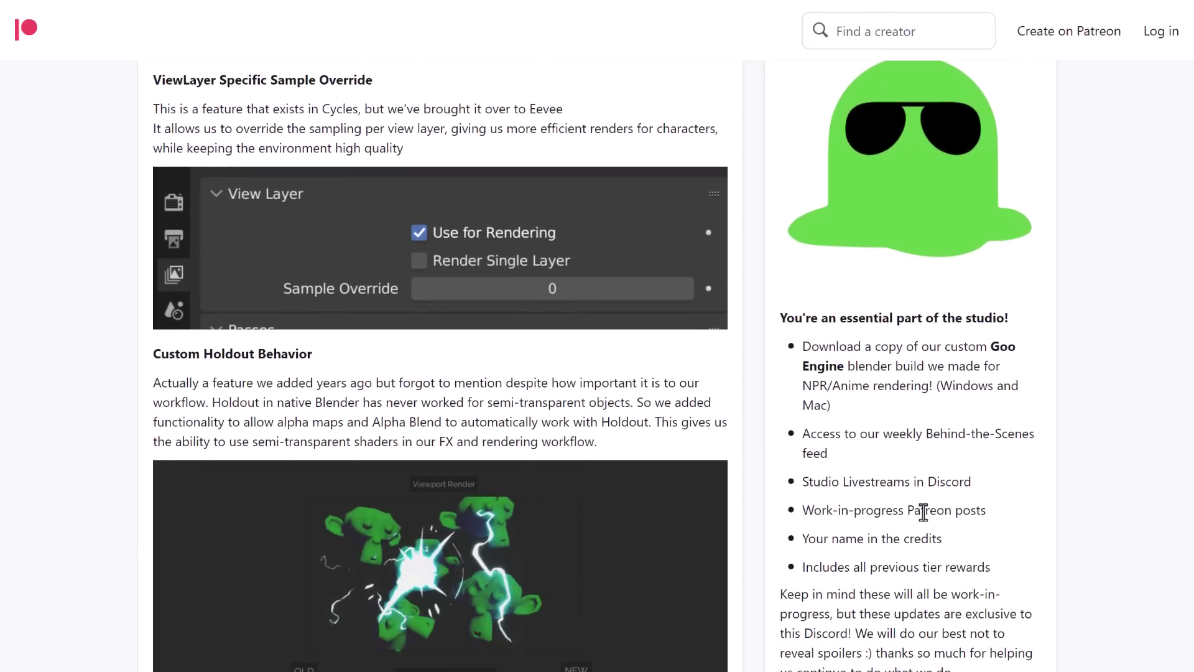
{"action": "left_click_drag", "start_coordinate": [863, 416], "coordinate": [776, 378]}
{"action": "left_click", "coordinate": [857, 393]}
- Bring up the goo-engine GitHub repository and look at its local clone and ZIP download options
{"action": "key", "text": "ctrl+Tab"}
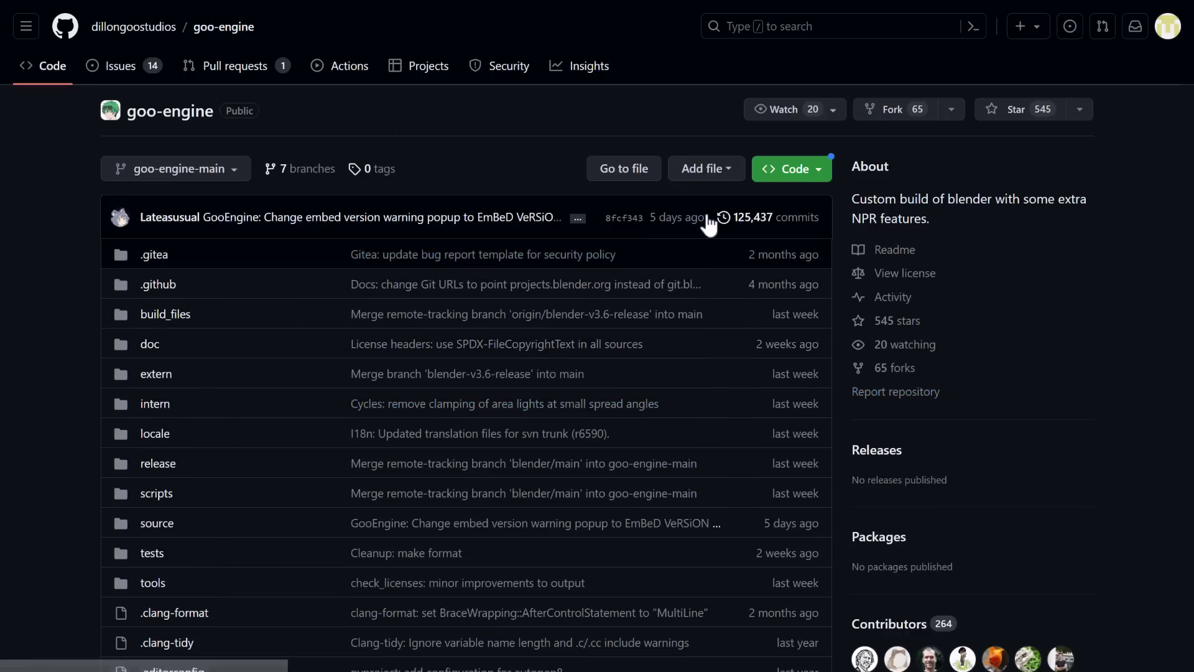
{"action": "left_click", "coordinate": [802, 177]}
{"action": "left_click", "coordinate": [800, 314]}
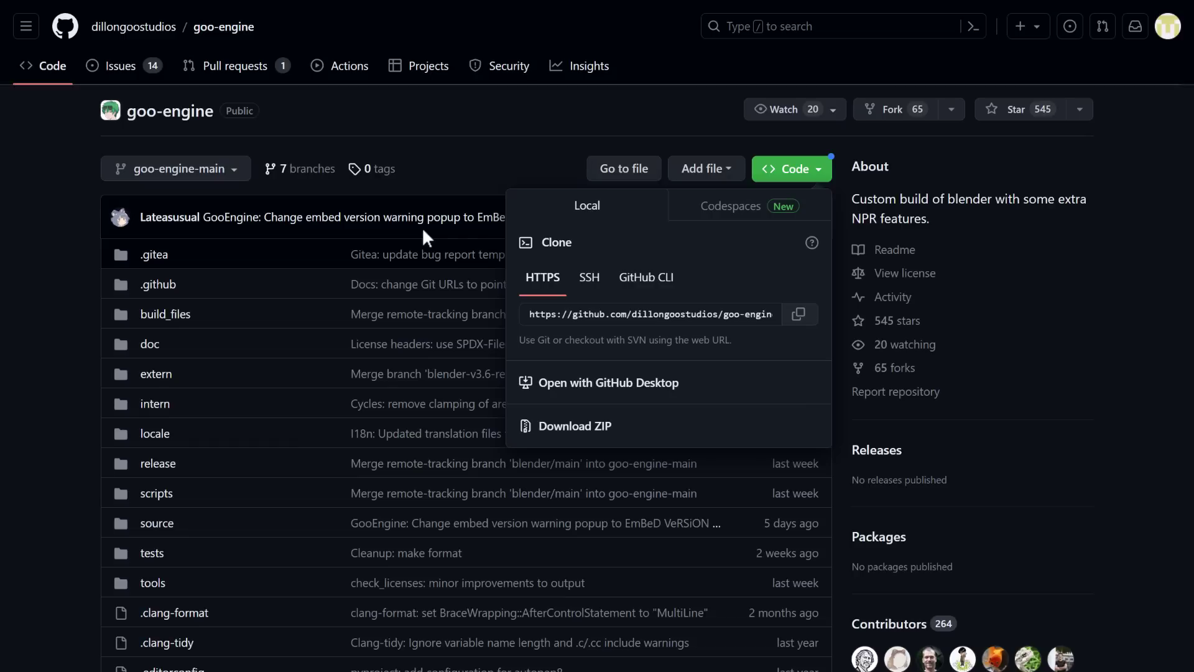
{"action": "left_click", "coordinate": [50, 173]}
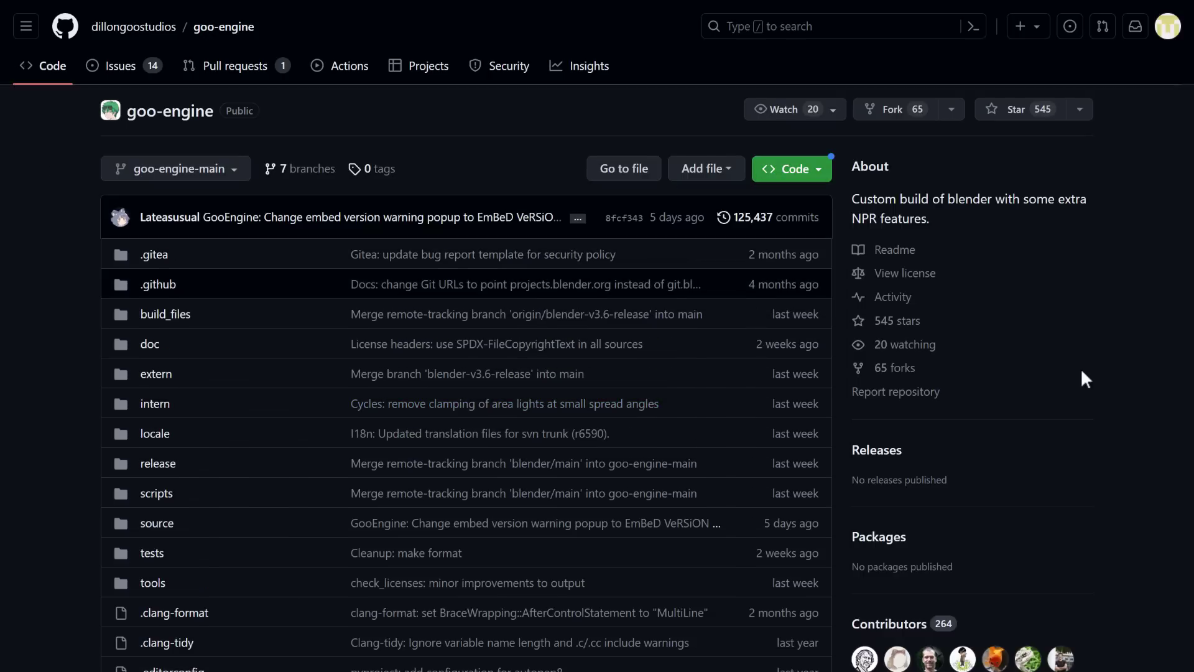
- Read the Goo Engine section of the repository's README.md, try its YouTube channel link and return to the README
{"action": "scroll", "coordinate": [1079, 376], "scroll_direction": "down", "scroll_amount": 10}
{"action": "scroll", "coordinate": [1078, 376], "scroll_direction": "down", "scroll_amount": 5}
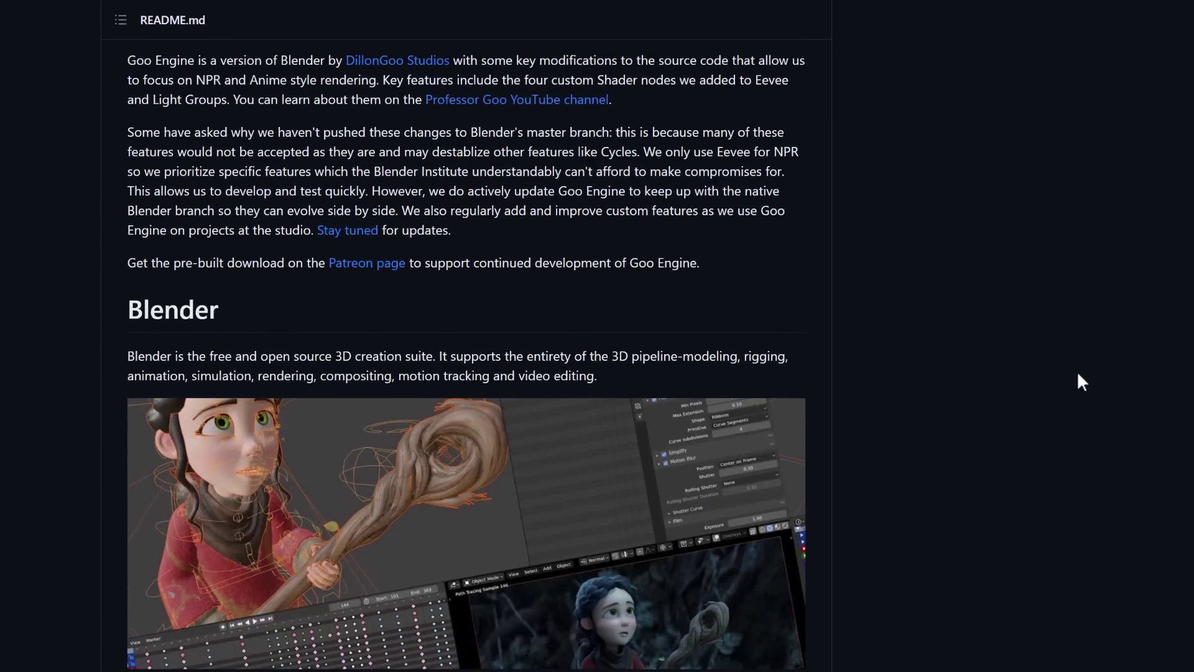
{"action": "scroll", "coordinate": [432, 190], "scroll_direction": "up", "scroll_amount": 2}
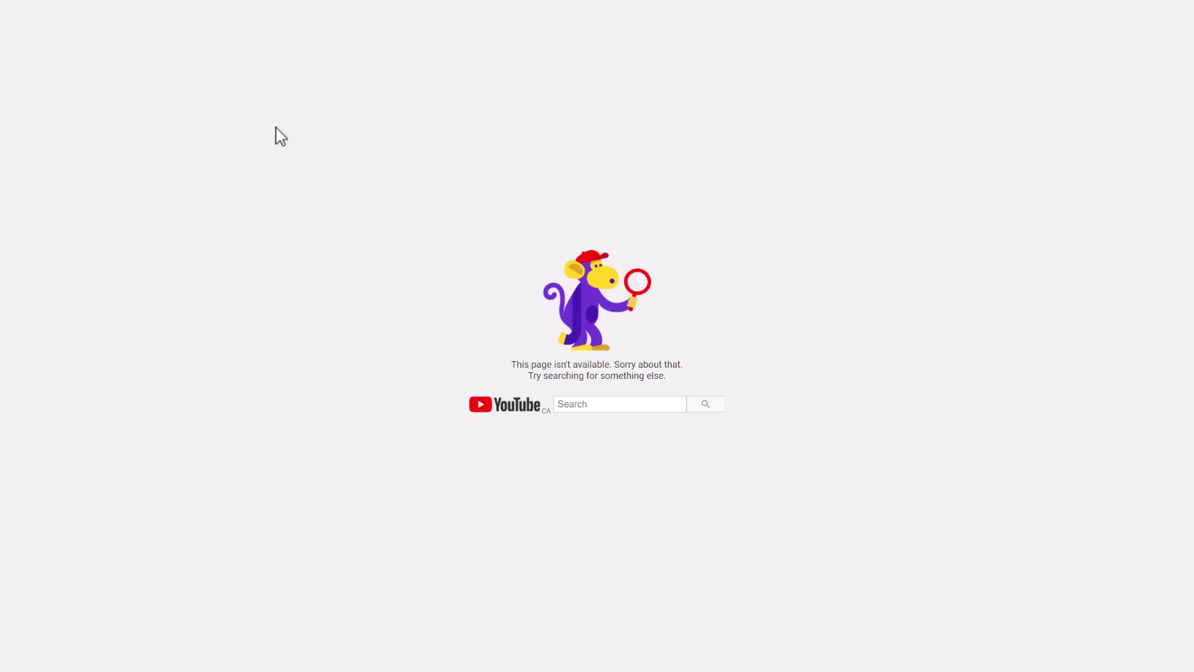
{"action": "key", "text": "alt+Left"}
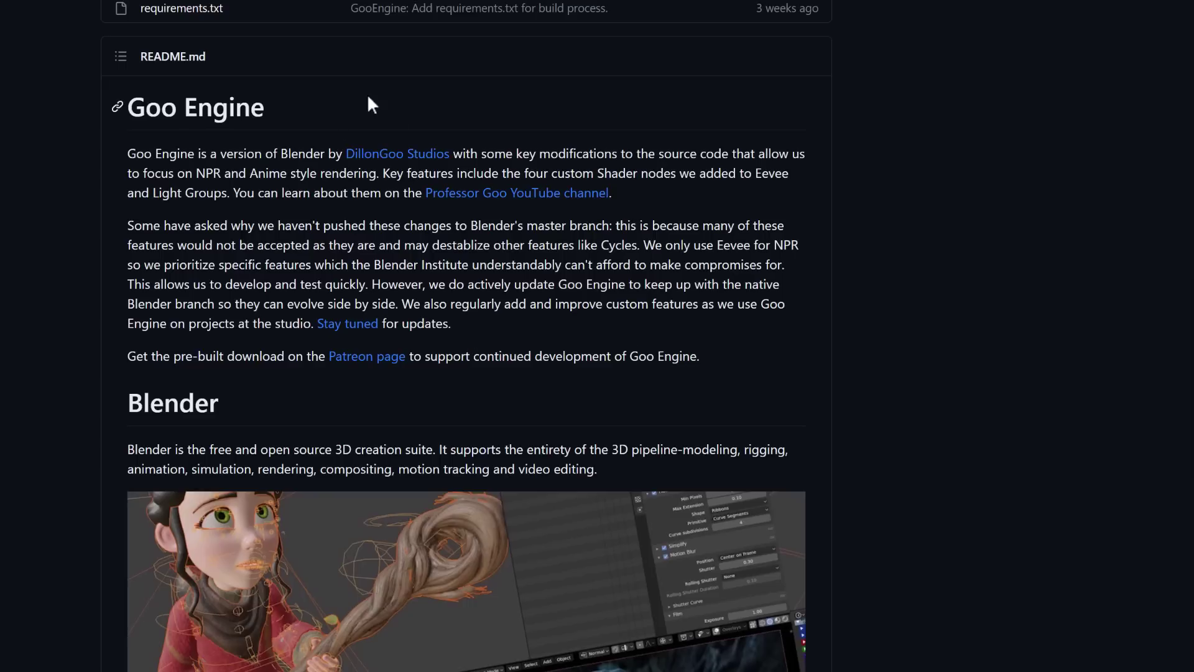
- Open the DillonGoo Studios YouTube channel from the README, pause its featured video and look through to the Professor Goo tutorials
{"action": "left_click", "coordinate": [416, 157]}
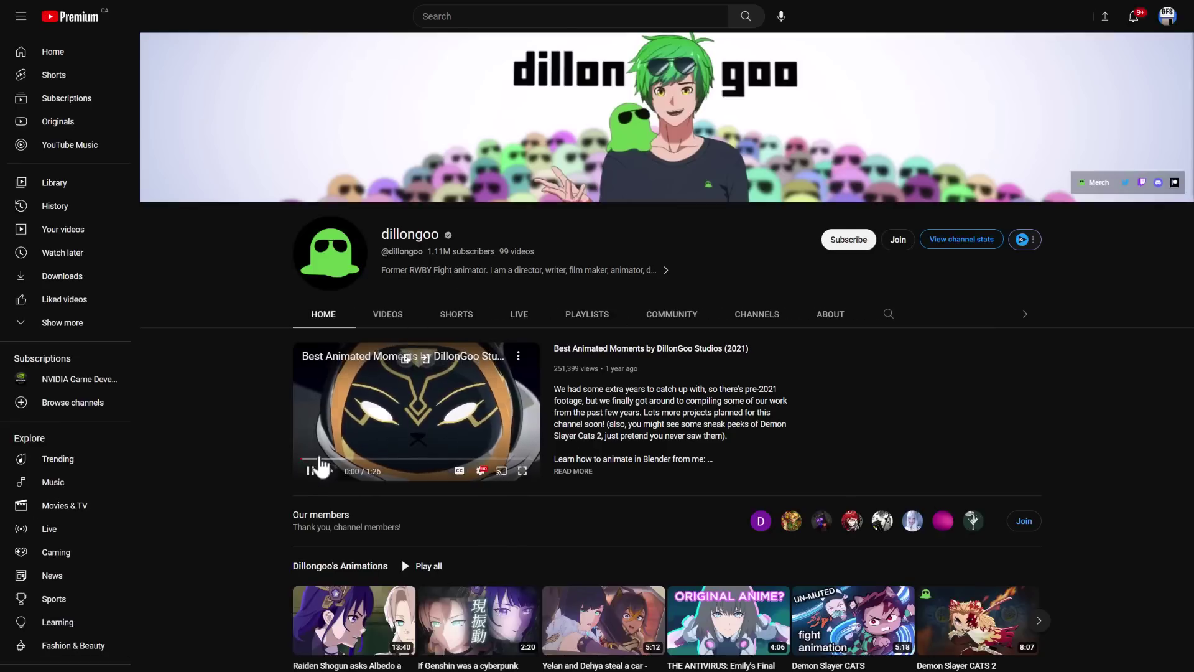
{"action": "left_click", "coordinate": [313, 471]}
{"action": "scroll", "coordinate": [614, 485], "scroll_direction": "down", "scroll_amount": 3}
{"action": "scroll", "coordinate": [413, 480], "scroll_direction": "down", "scroll_amount": 4}
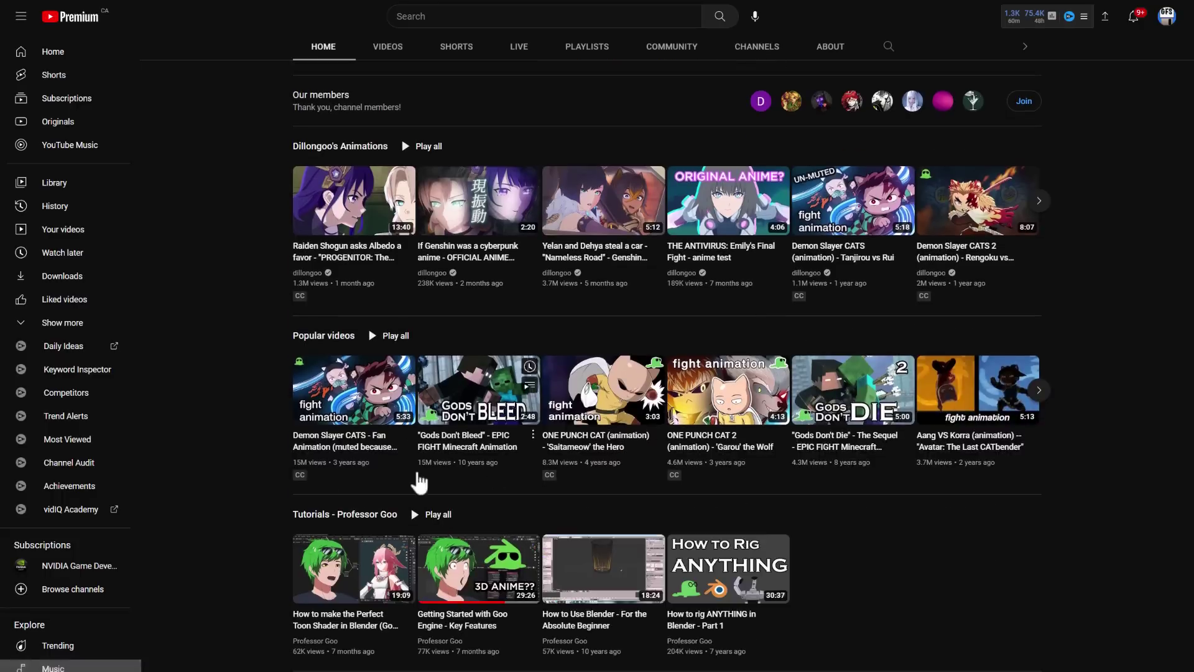
{"action": "scroll", "coordinate": [604, 509], "scroll_direction": "down", "scroll_amount": 2}
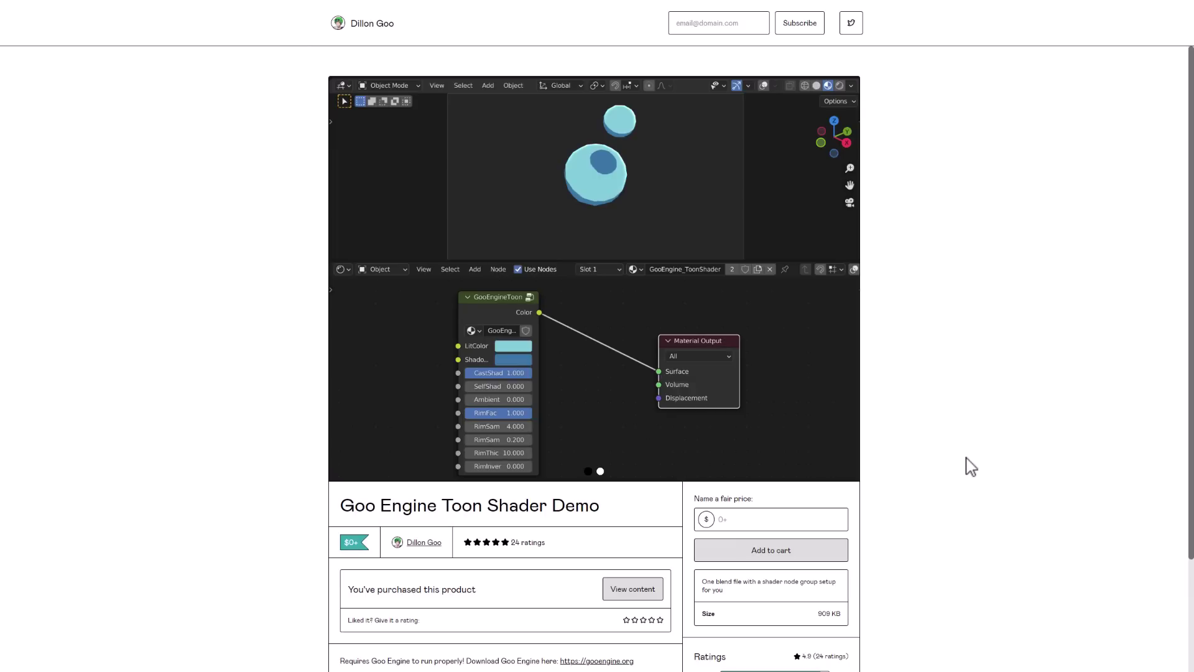
- Examine the Goo Engine Toon Shader Demo product page and compare it with the Rim nodes inside the GooEngineToon group in Blender
{"action": "scroll", "coordinate": [454, 326], "scroll_direction": "down", "scroll_amount": 1}
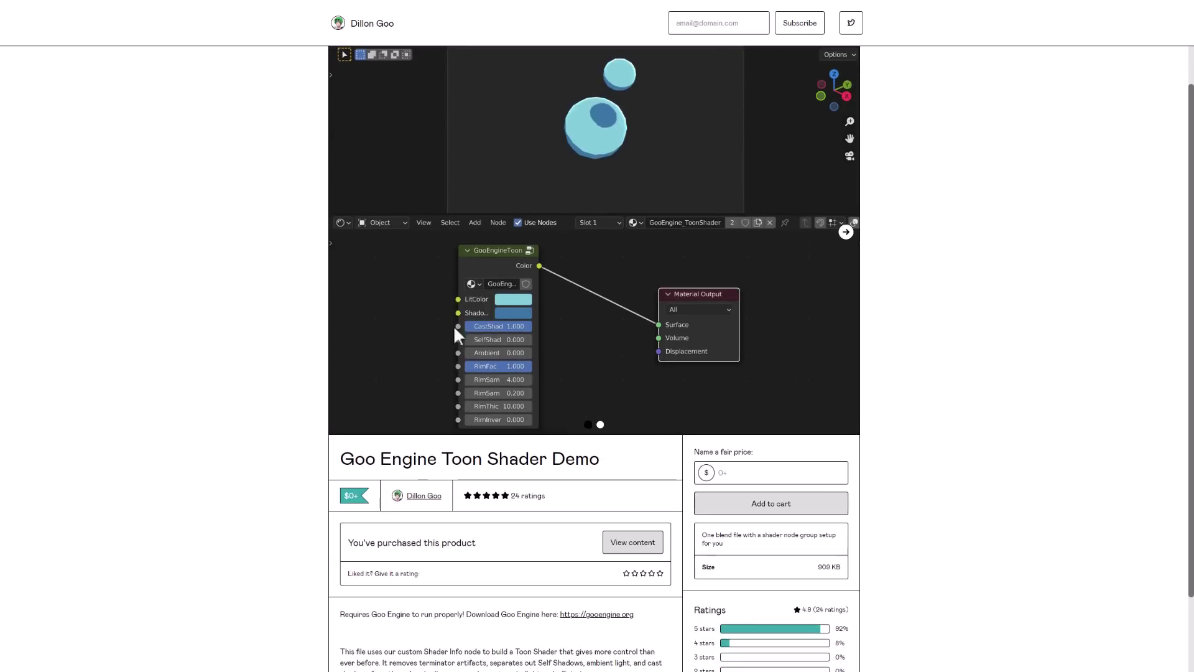
{"action": "scroll", "coordinate": [366, 280], "scroll_direction": "up", "scroll_amount": 1}
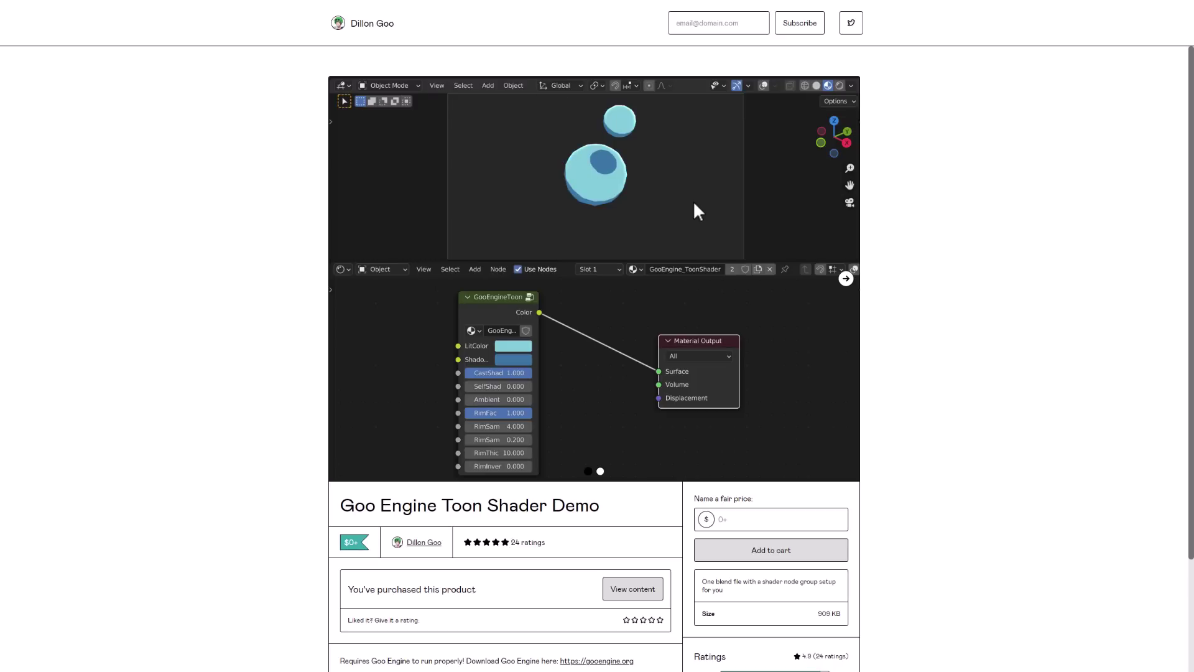
{"action": "key", "text": "alt+Tab"}
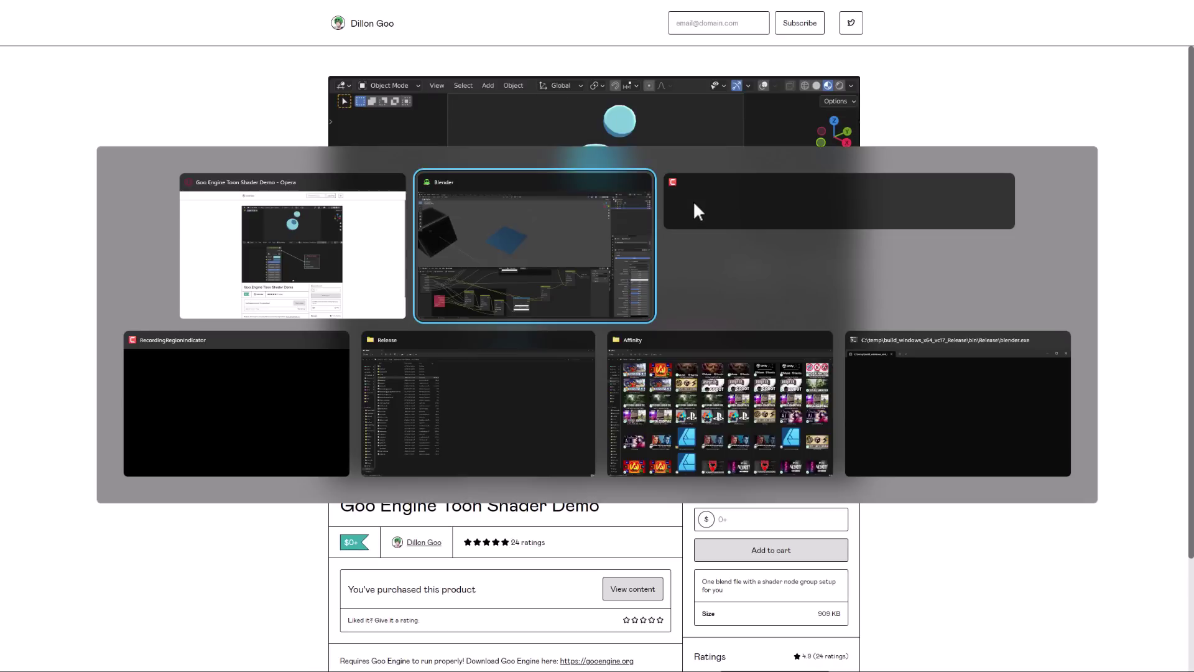
{"action": "middle_click_drag", "start_coordinate": [491, 459], "coordinate": [538, 615]}
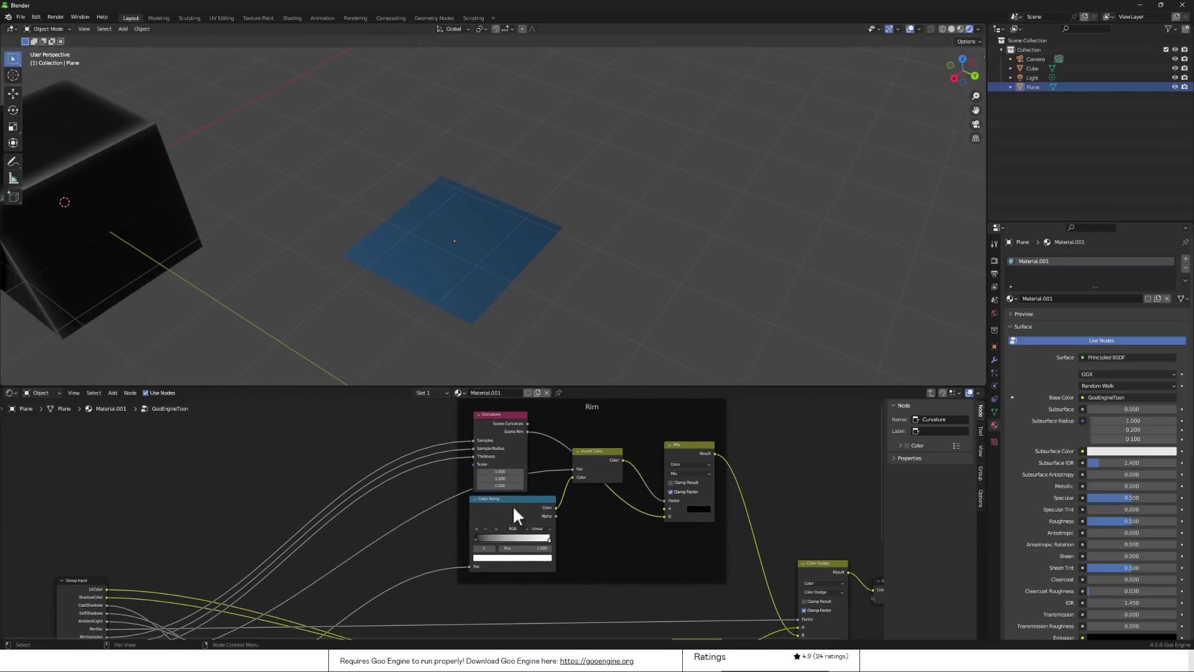
- Switch back to the web browser and show the DillonGoo Studios Tech page in full screen
{"action": "key", "text": "alt+Tab"}
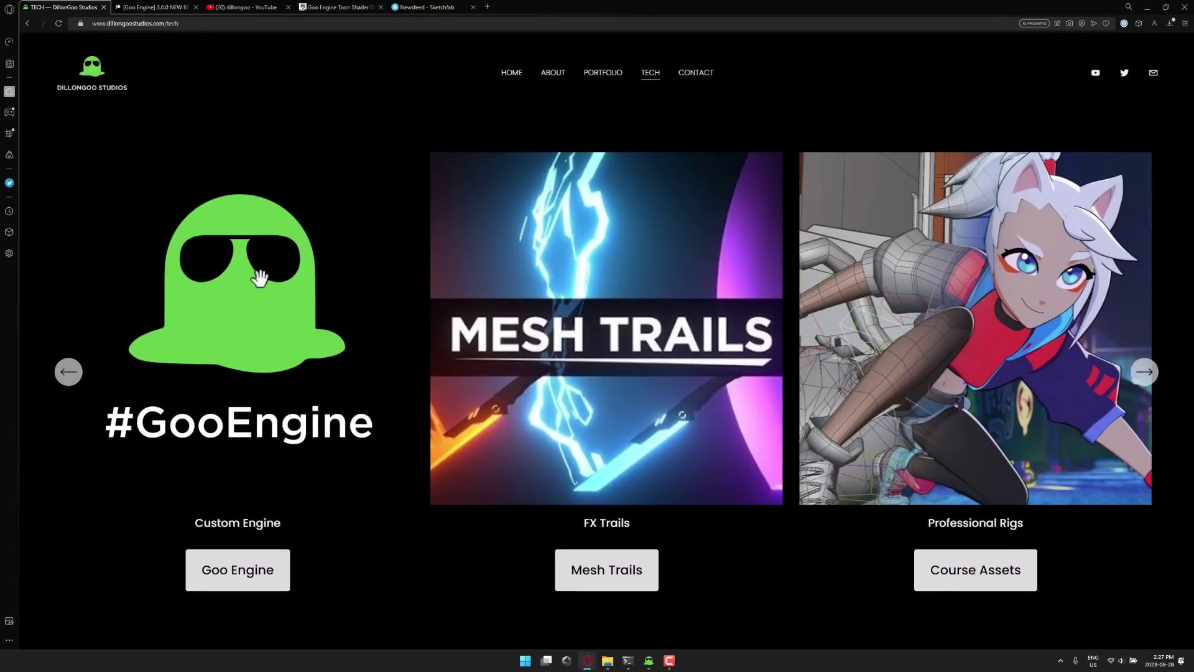
{"action": "key", "text": "F11"}
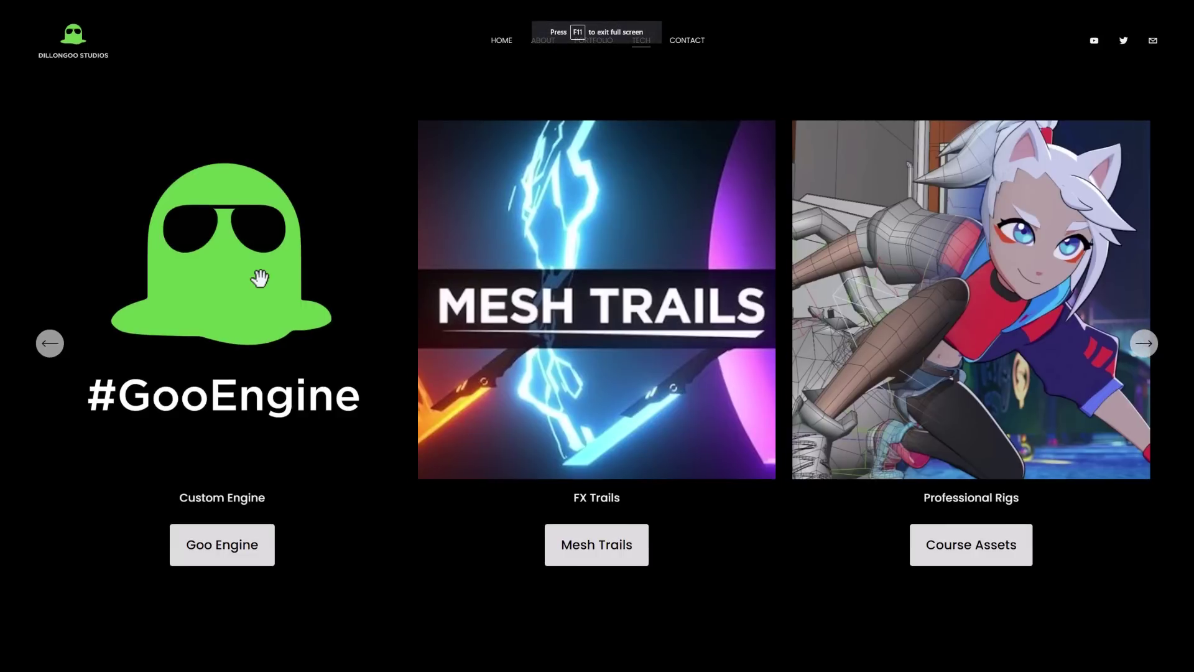